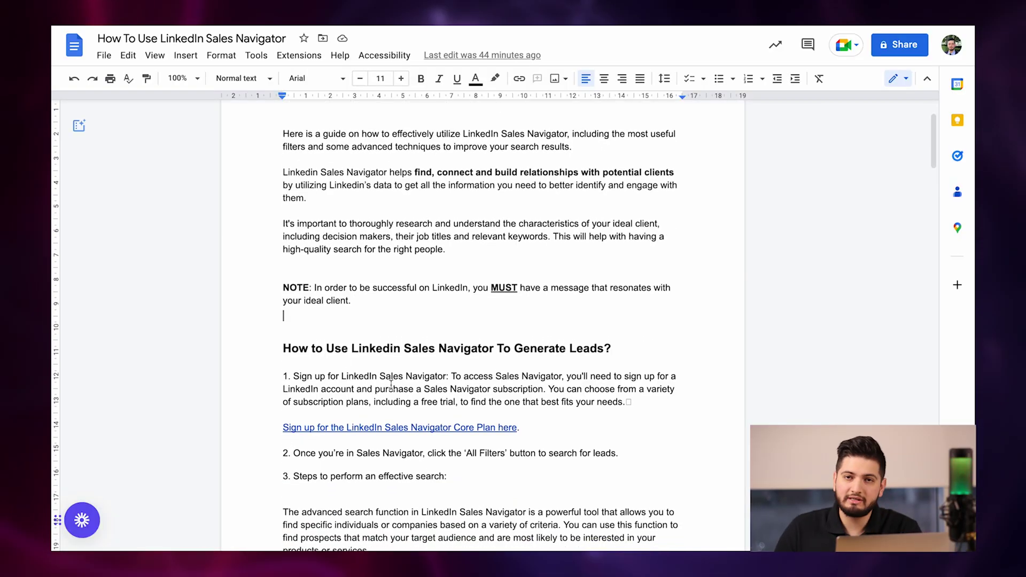
Open the guide's sign-up link for the LinkedIn Sales Navigator Core Plan and review the annual subscription plans
scroll(410, 348, down, 1)
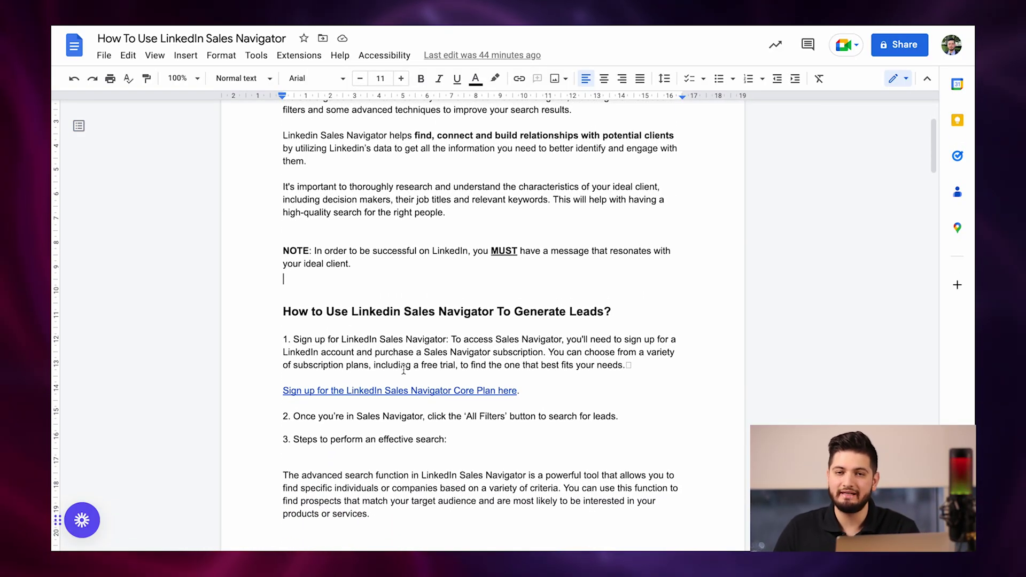
scroll(512, 334, down, 3)
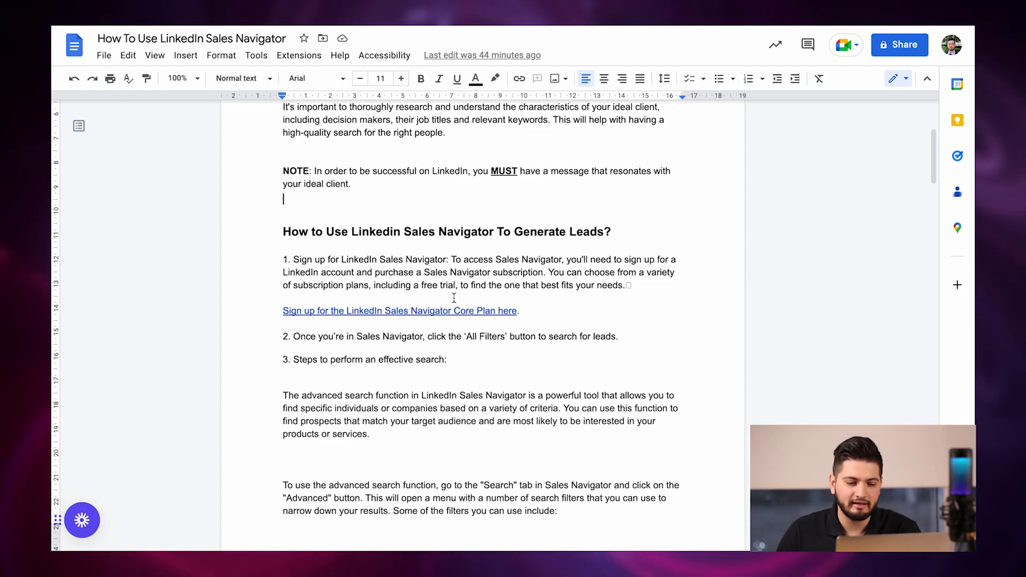
click(333, 310)
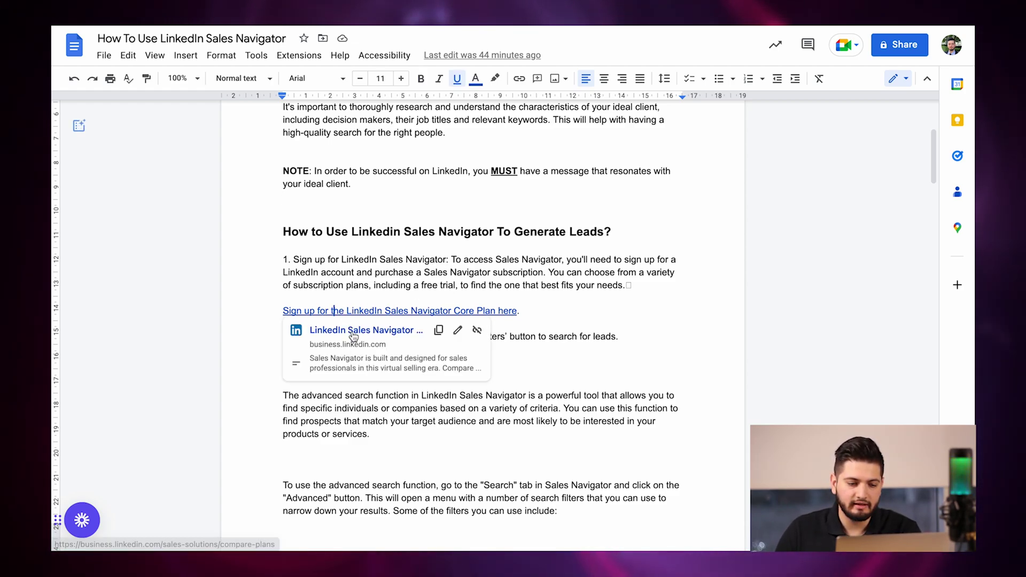
click(352, 332)
scroll(476, 288, down, 2)
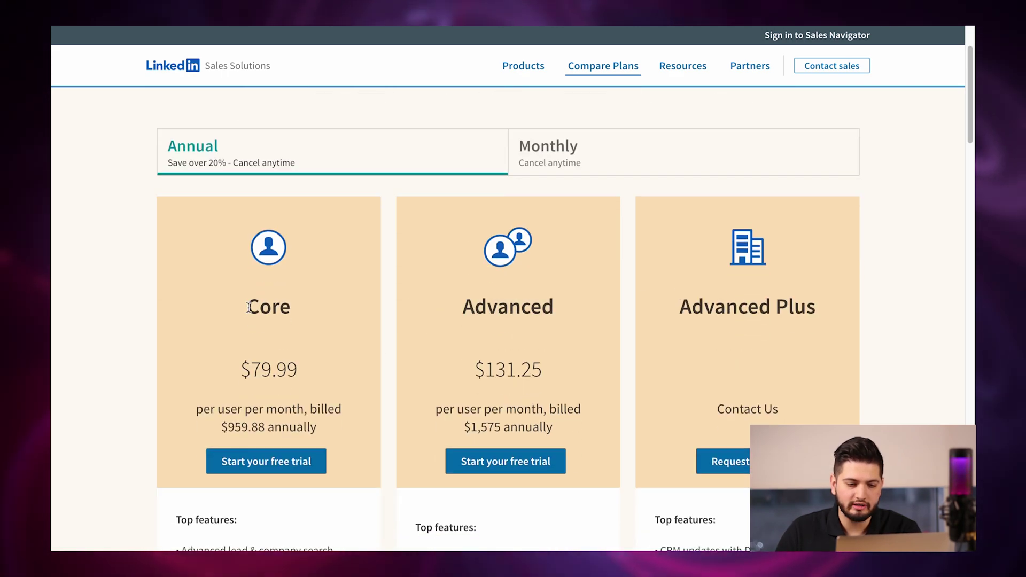
scroll(485, 510, down, 1)
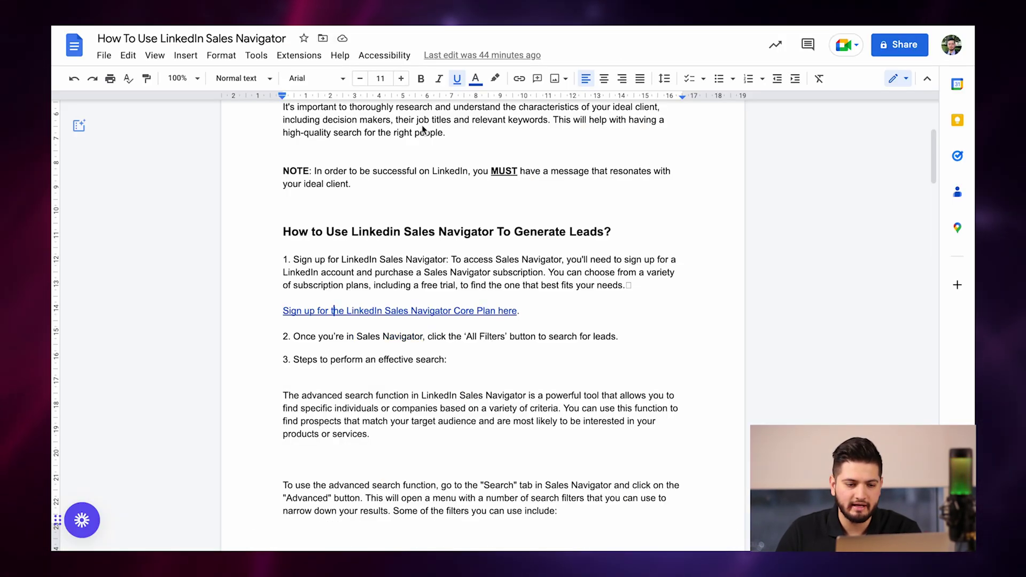
Return to the guide and highlight 'All Filters' in its second instruction
scroll(355, 341, down, 1)
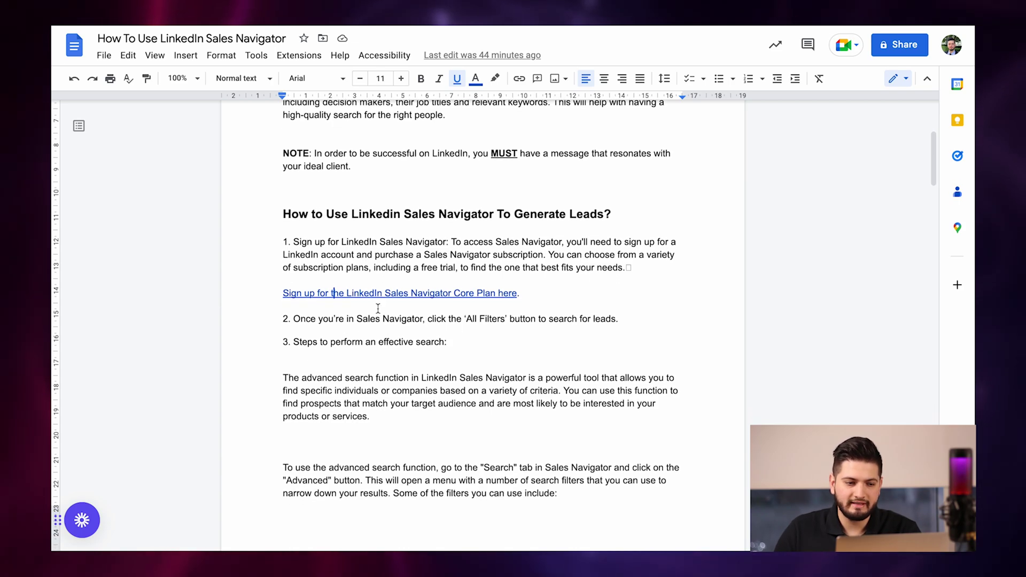
drag(462, 319, 487, 320)
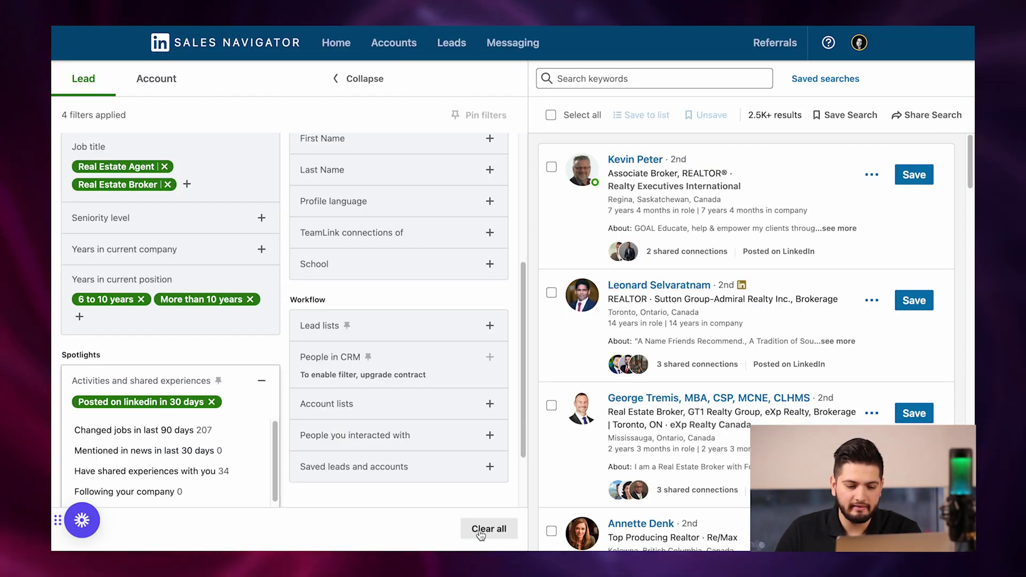
Switch to Sales Navigator, clear all applied filters and open the lead filters from the home page
click(488, 528)
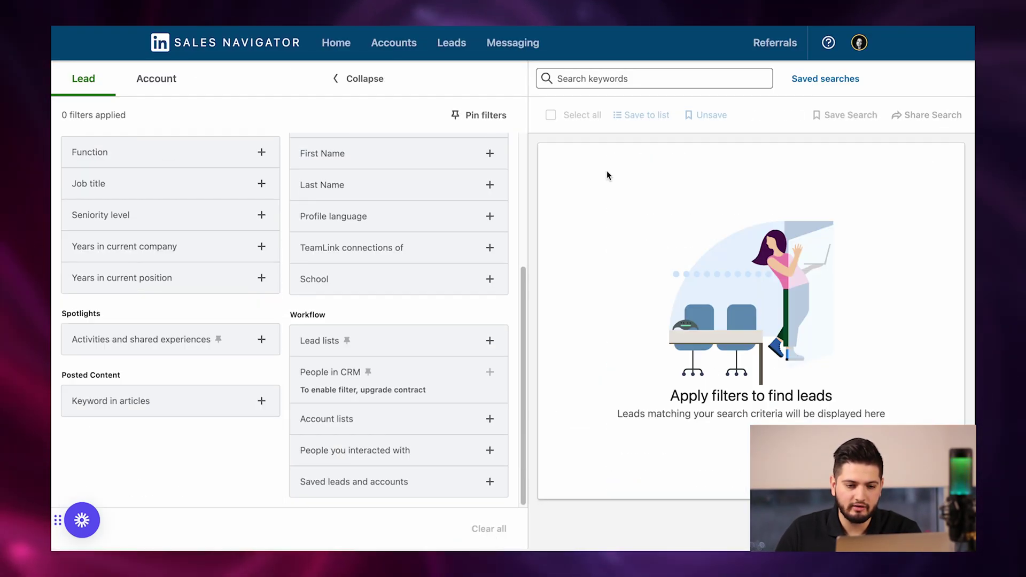
click(199, 52)
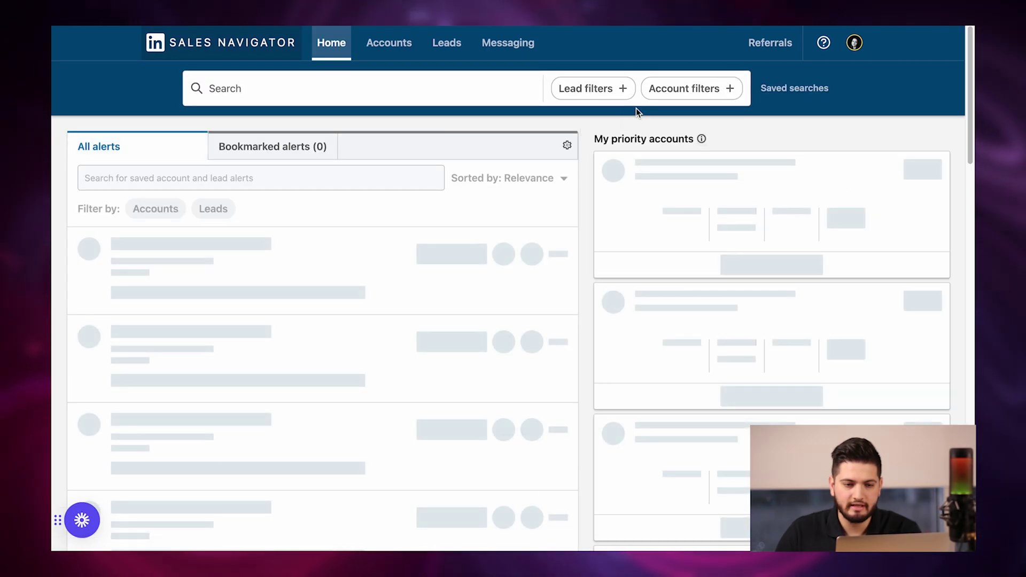
click(591, 89)
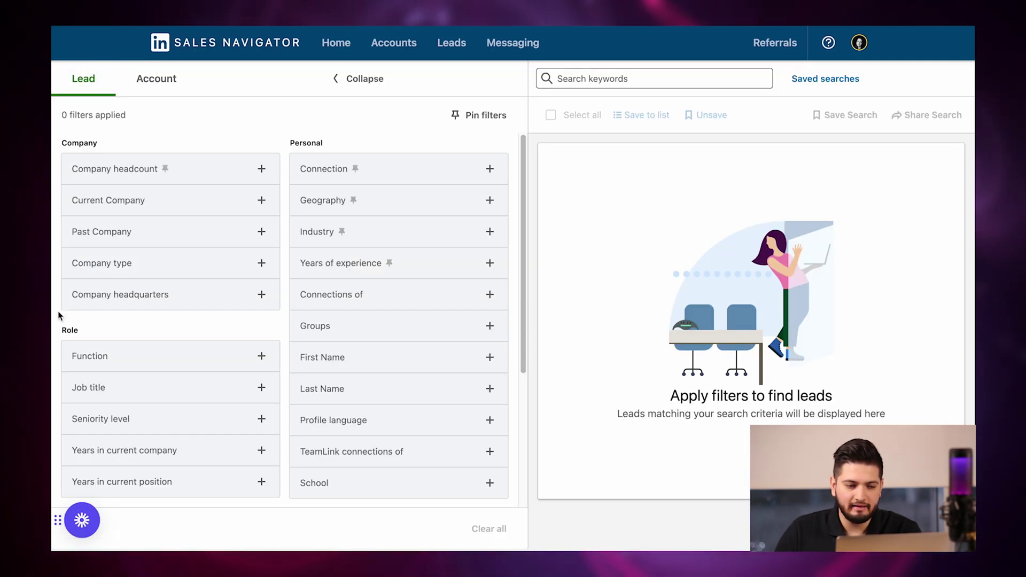
Return to the guide and read through the search instructions down to the list of filter categories
key(alt+Tab)
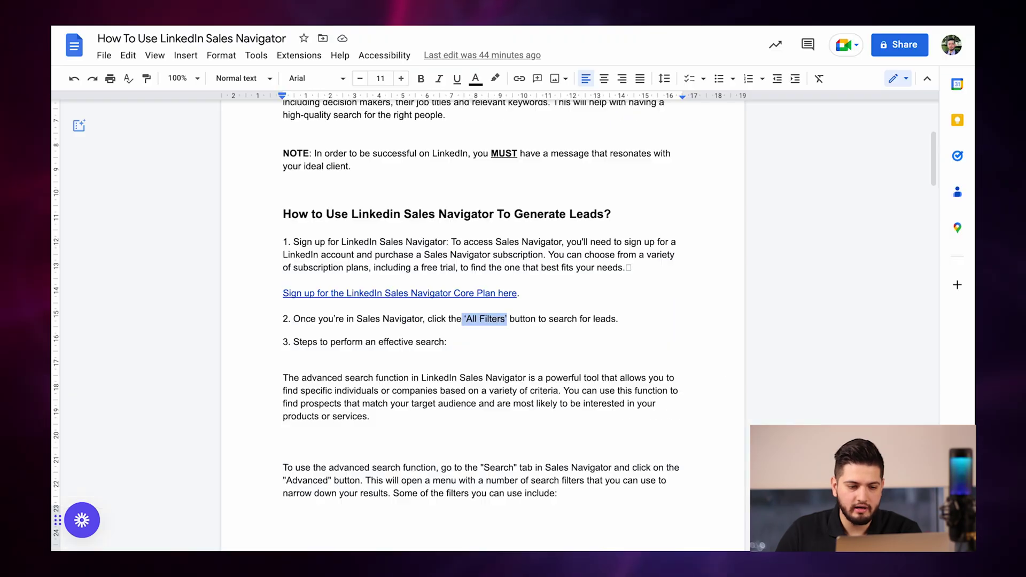
scroll(399, 449, down, 5)
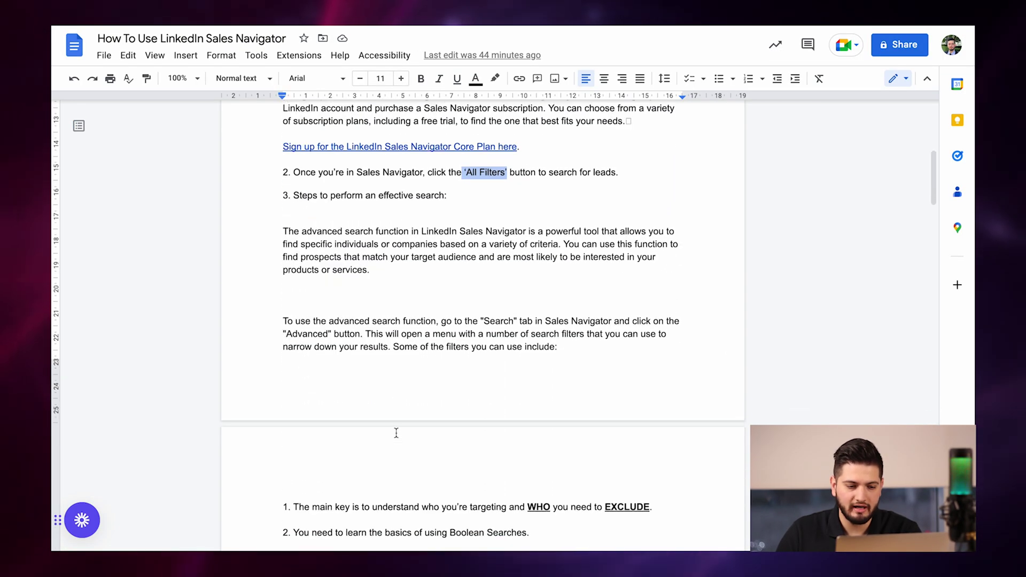
scroll(396, 433, down, 2)
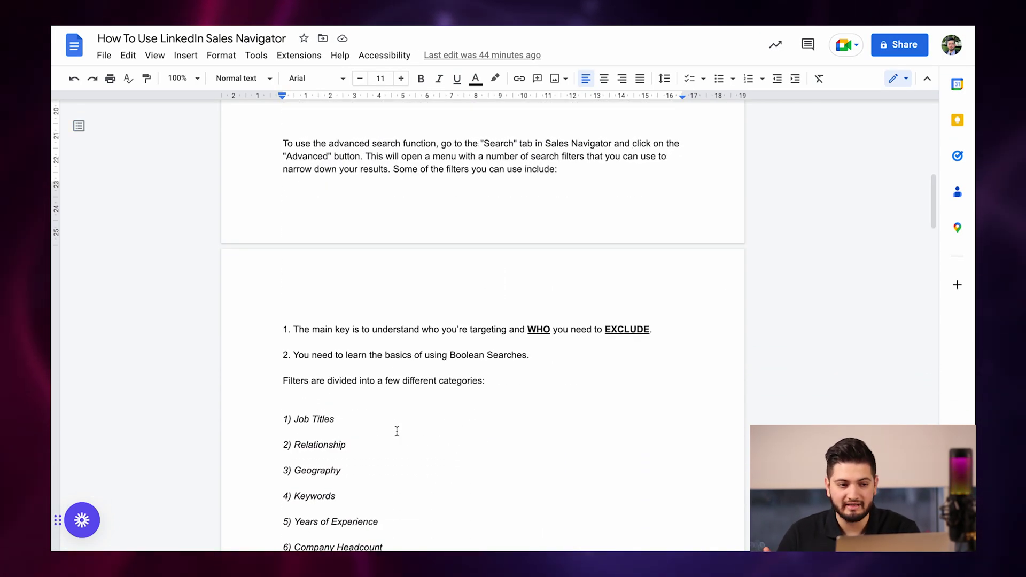
scroll(397, 431, down, 2)
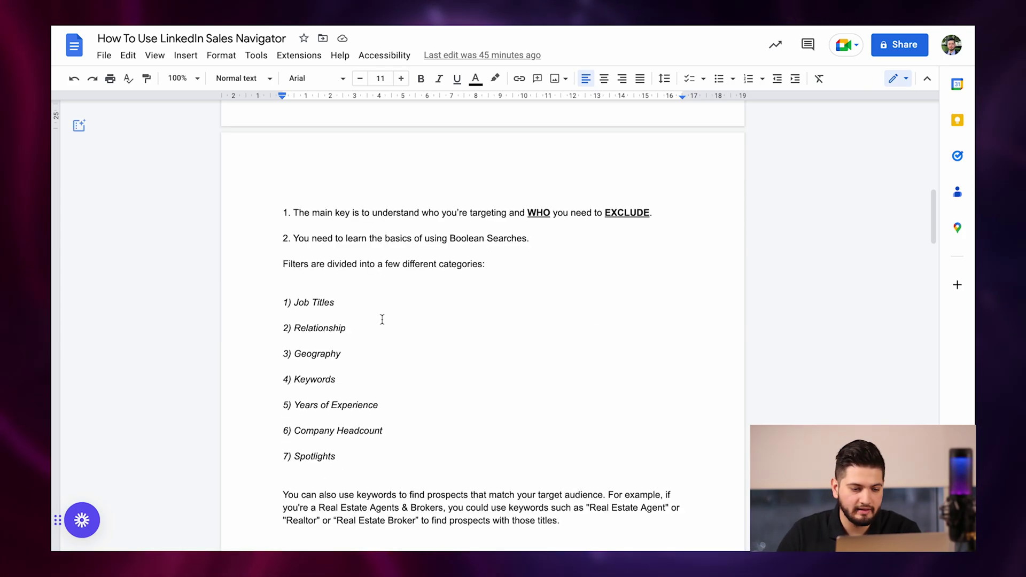
Switch back to Sales Navigator and examine the size ranges offered by the Company headcount filter
key(ctrl+Tab)
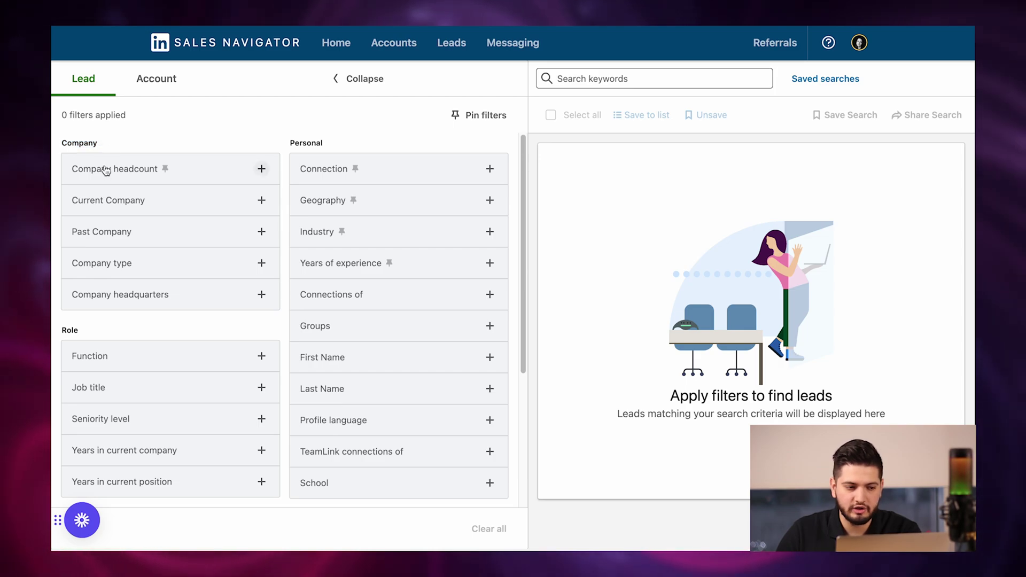
click(121, 175)
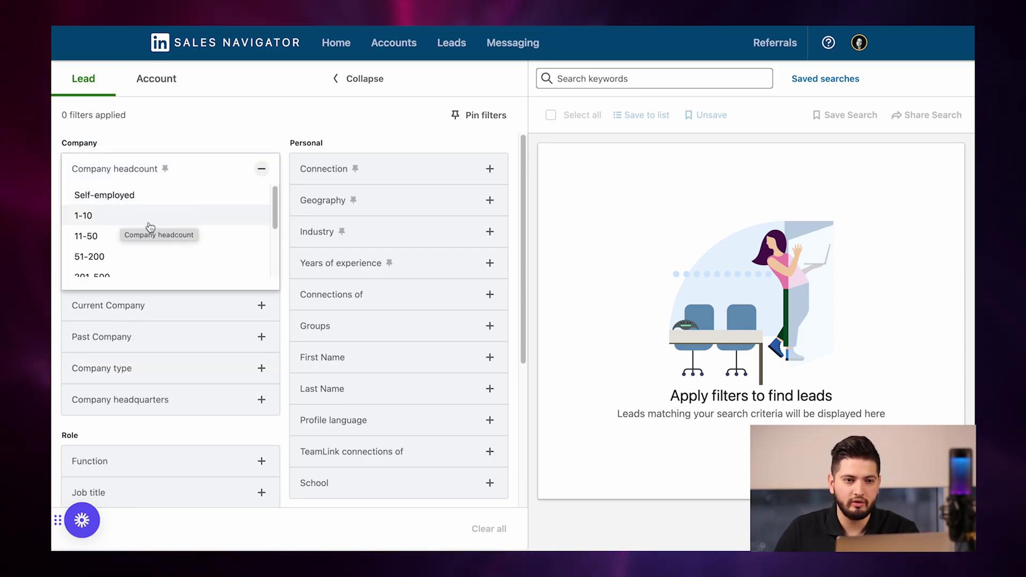
scroll(136, 239, down, 2)
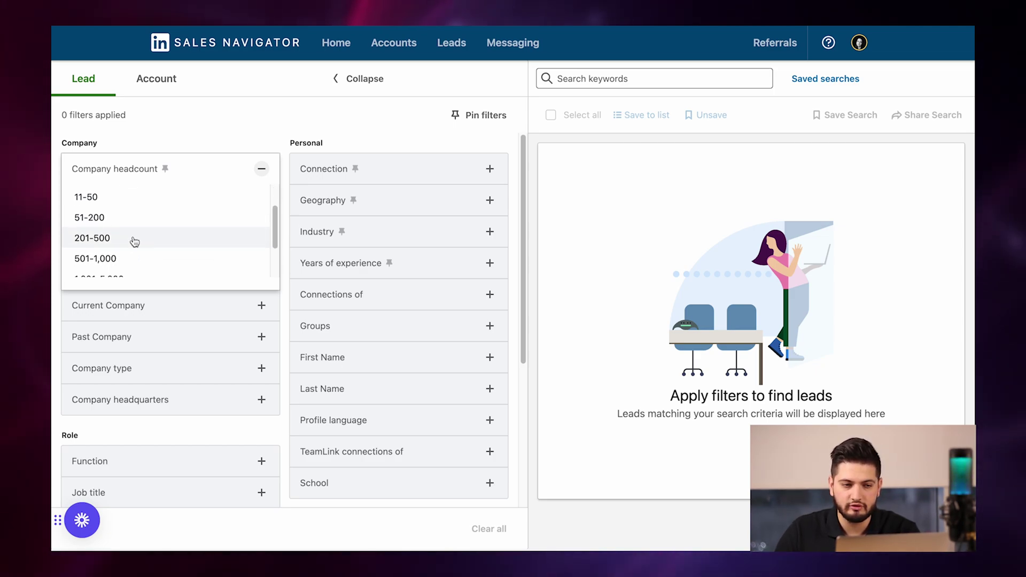
scroll(155, 238, down, 1)
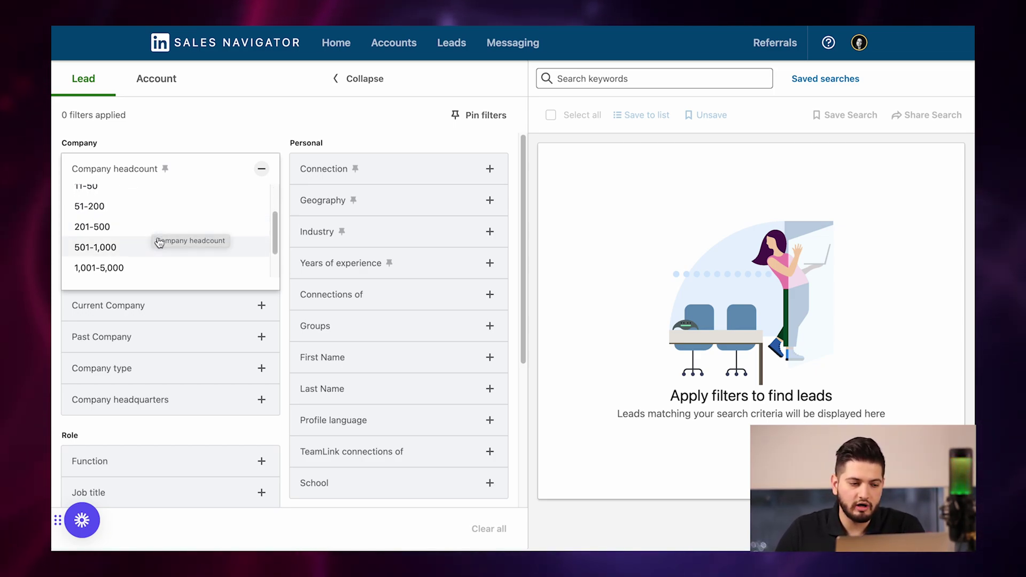
scroll(172, 249, up, 2)
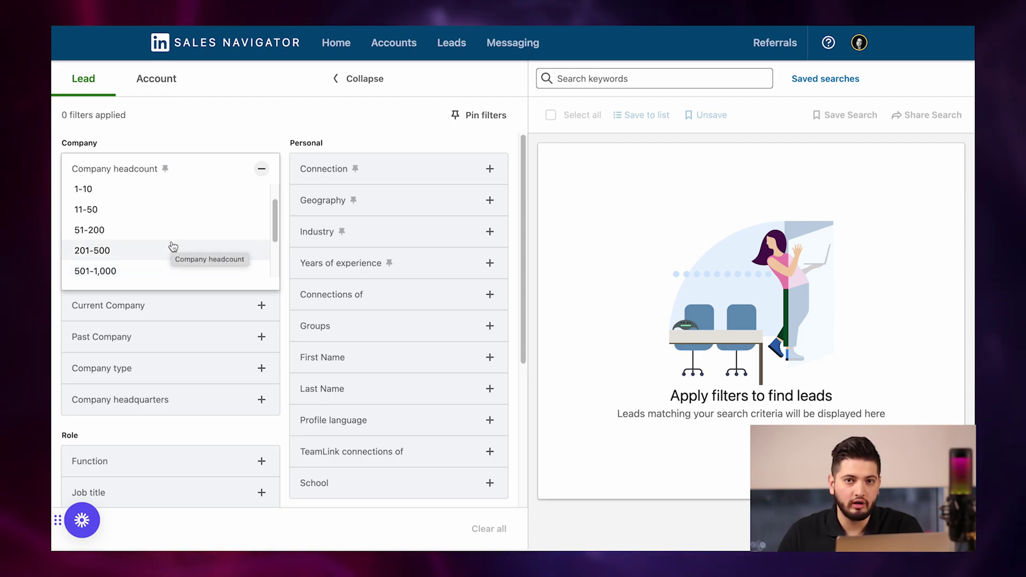
scroll(174, 243, down, 1)
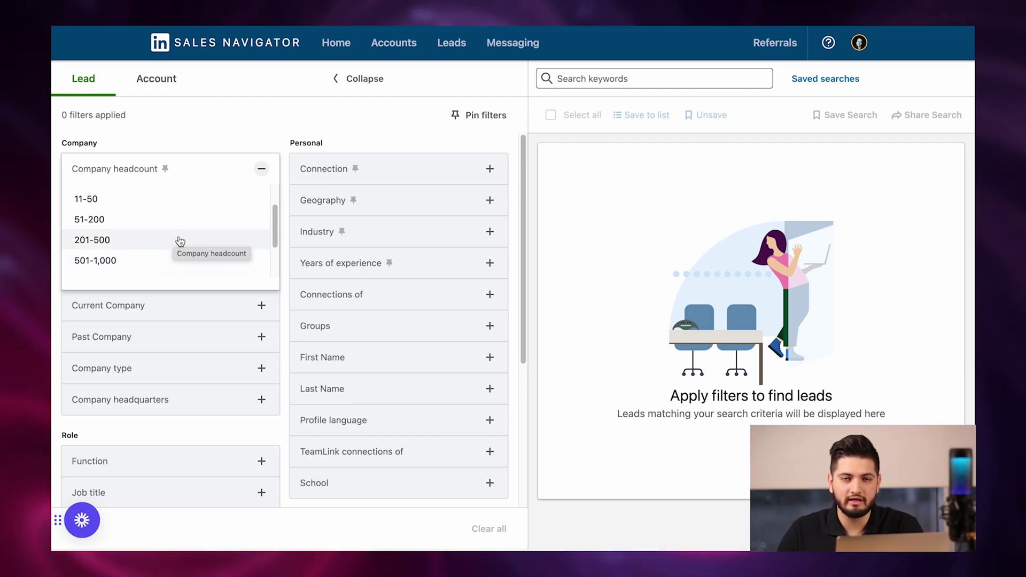
scroll(181, 240, down, 1)
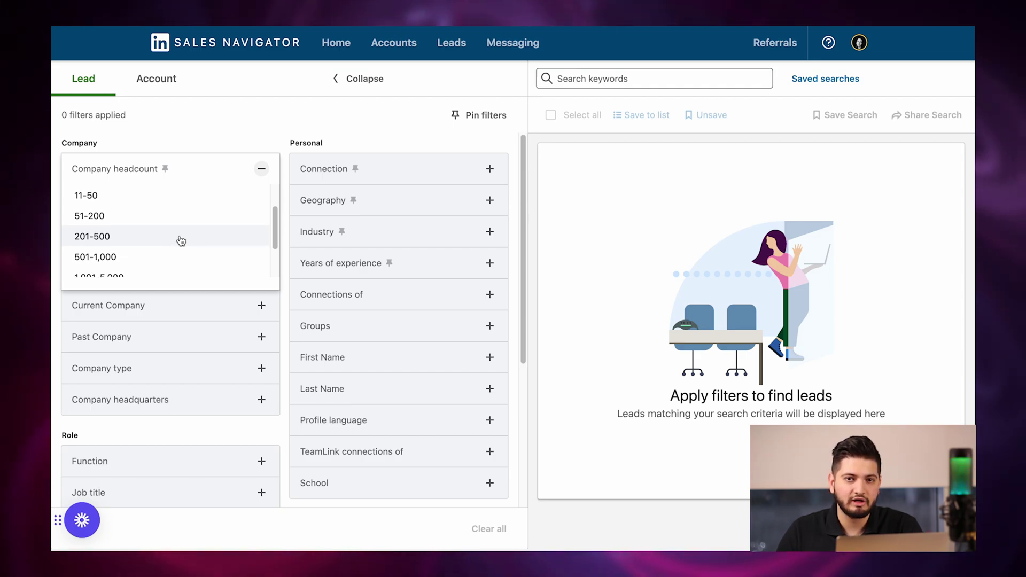
Include Apple in the Current Company filter to preview matching leads, and remove it again
click(116, 305)
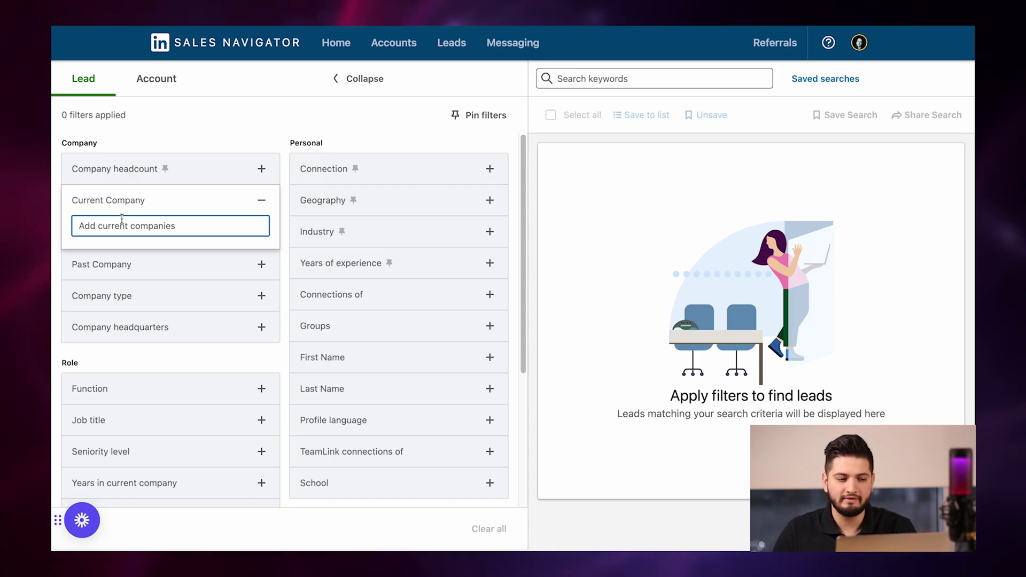
text(apple)
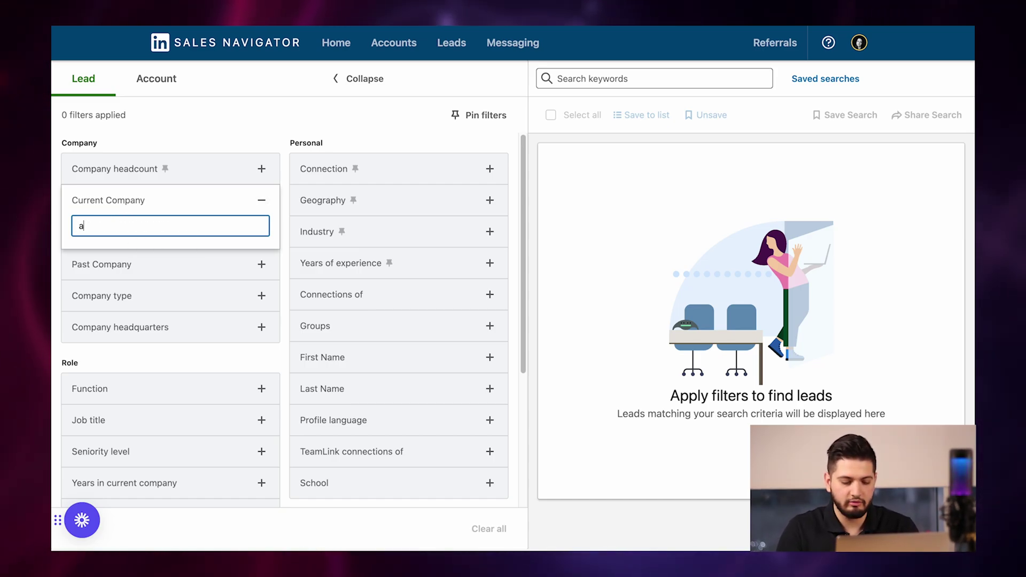
click(225, 258)
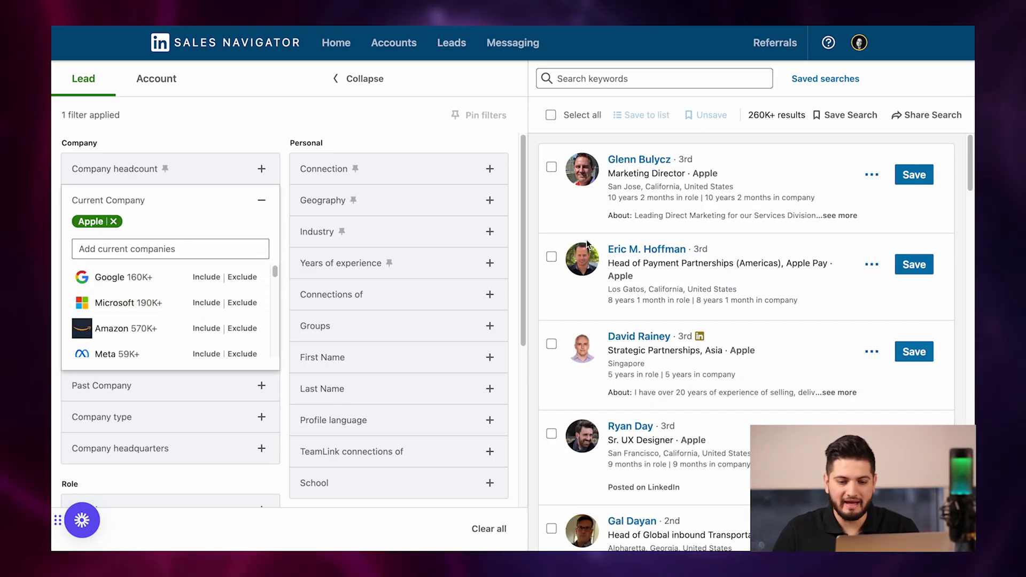
click(113, 221)
Include Apple in the Past Company filter to preview former employees, and remove it again
click(119, 270)
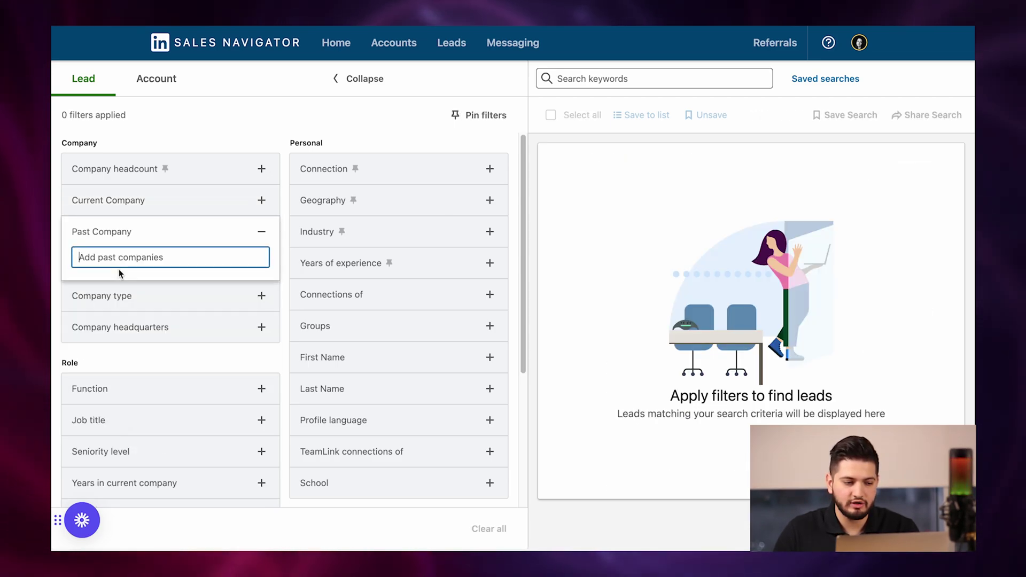
text(apple)
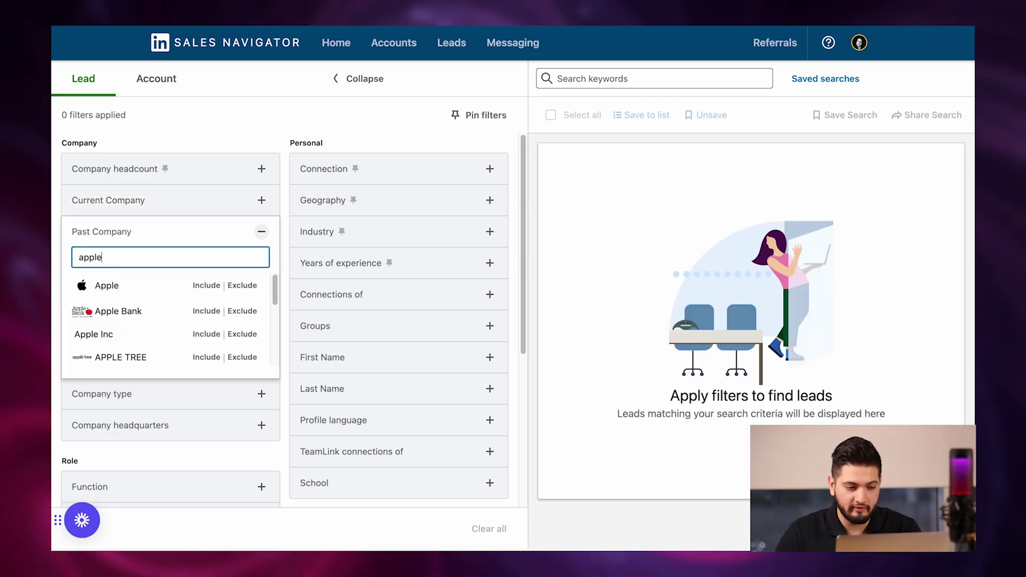
click(191, 284)
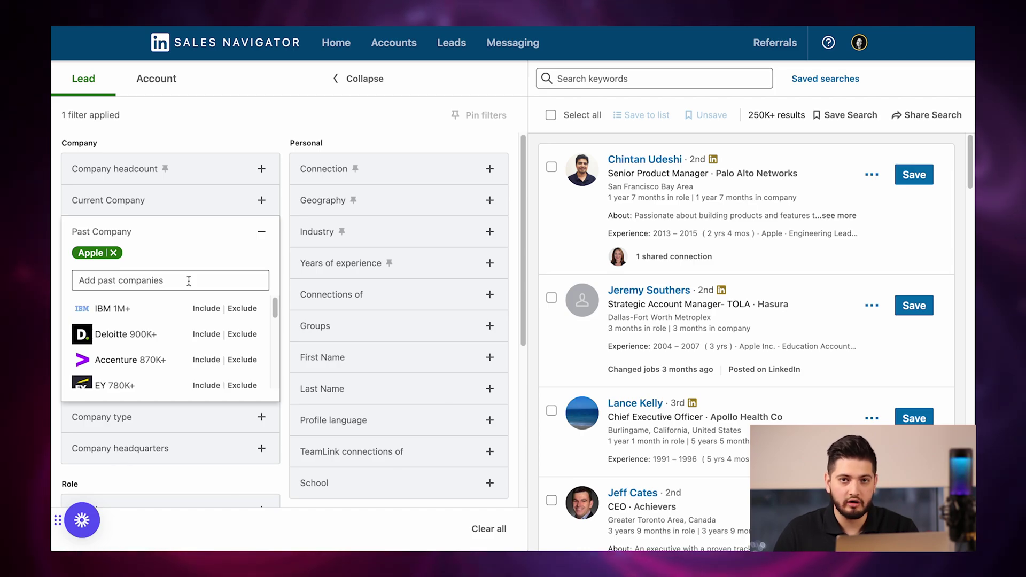
scroll(135, 267, down, 1)
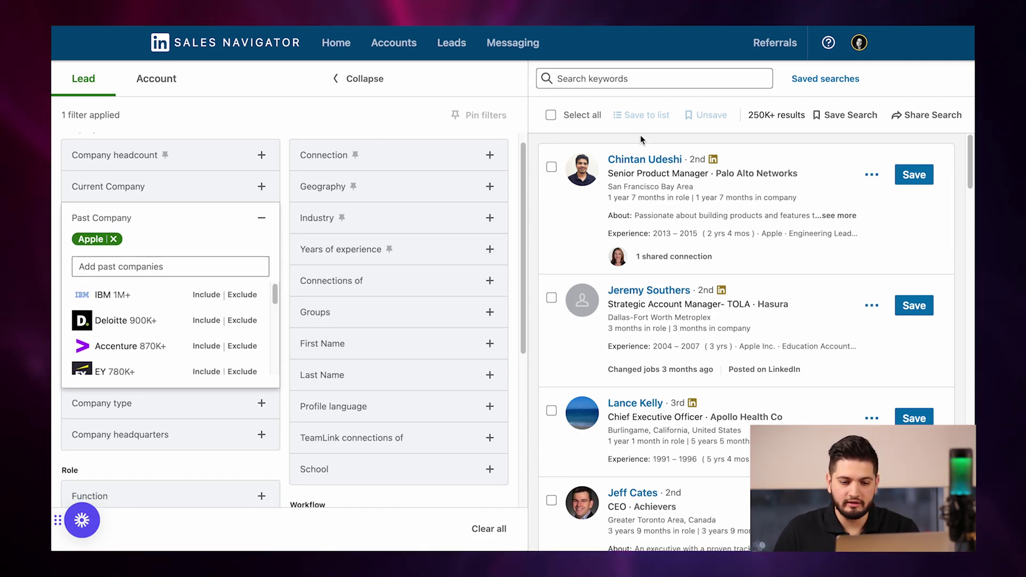
click(114, 240)
Examine the options of the Company type filter, from Public Company to Government Agency
click(112, 250)
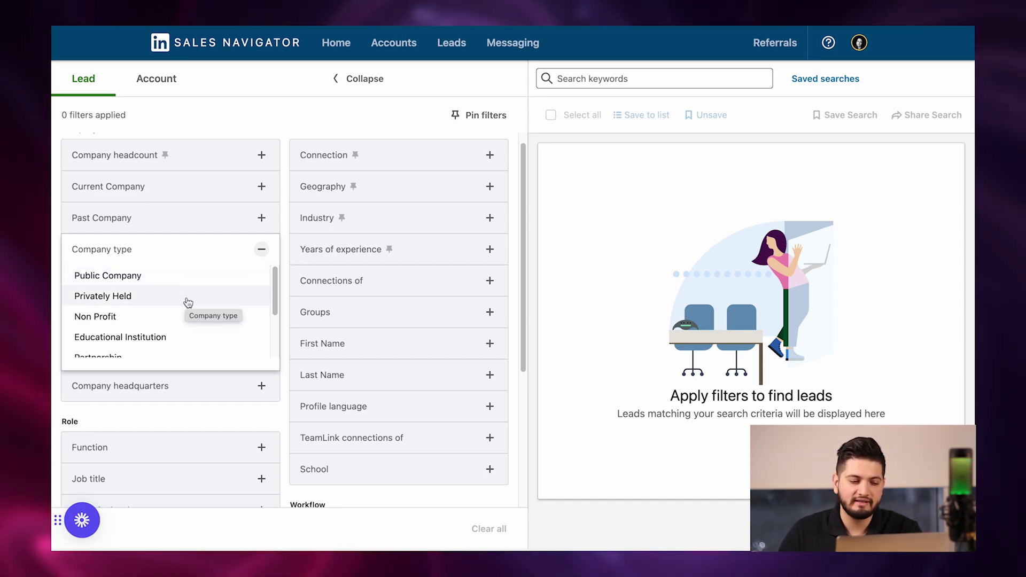
scroll(182, 310, down, 3)
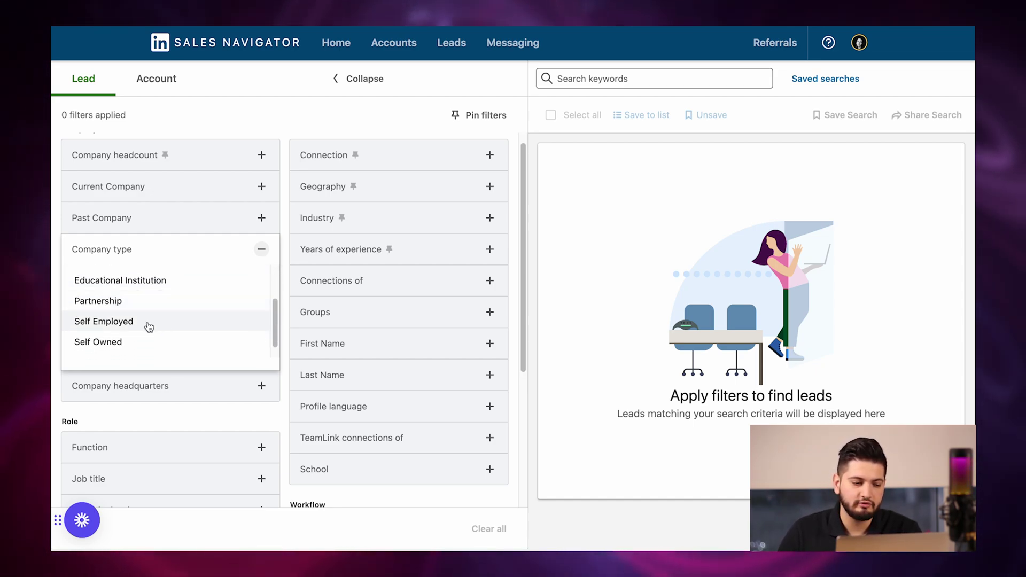
scroll(145, 328, down, 1)
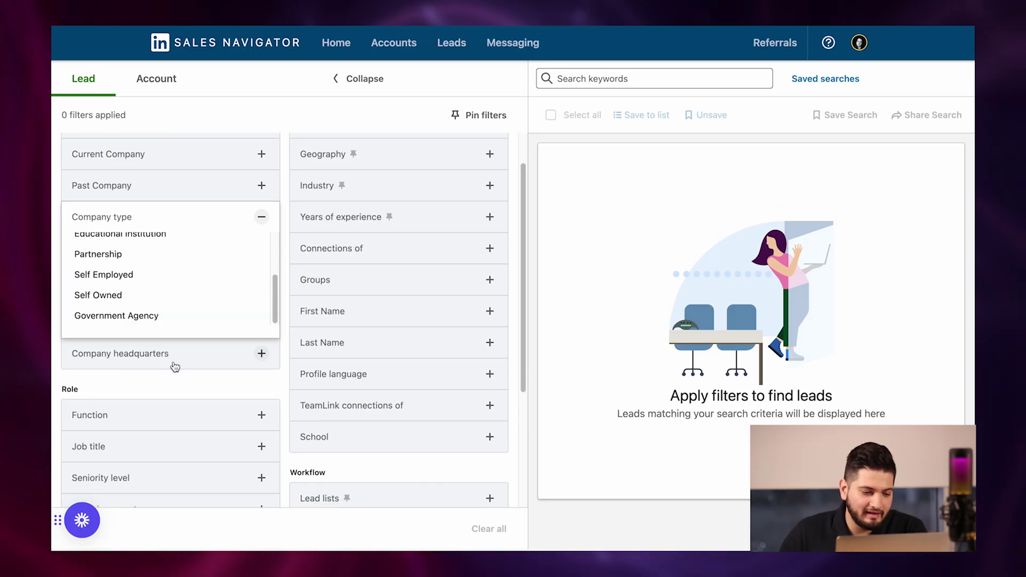
scroll(195, 254, up, 5)
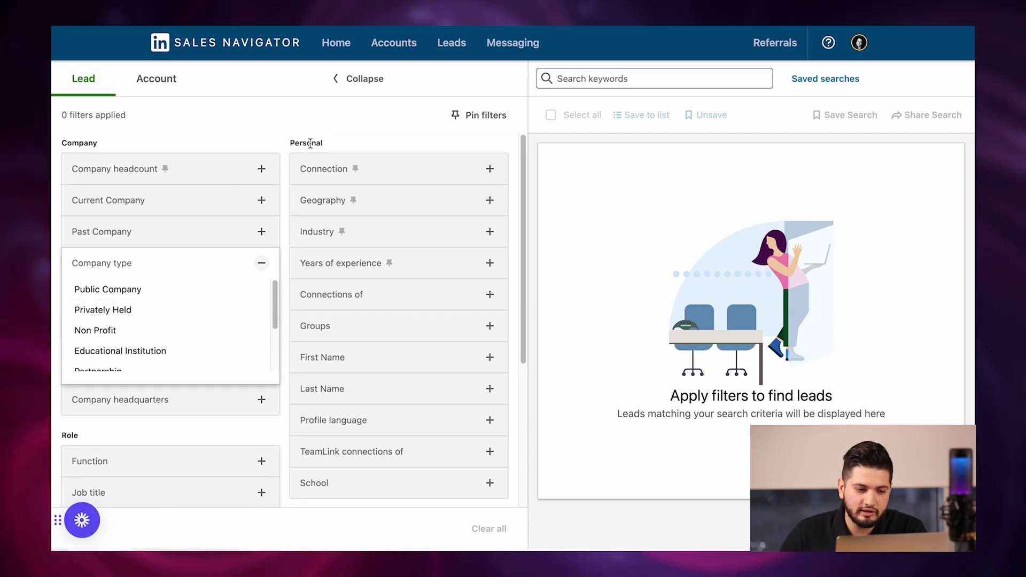
Highlight the Personal heading and examine the connection degrees offered by the Connection filter
double_click(328, 155)
click(326, 170)
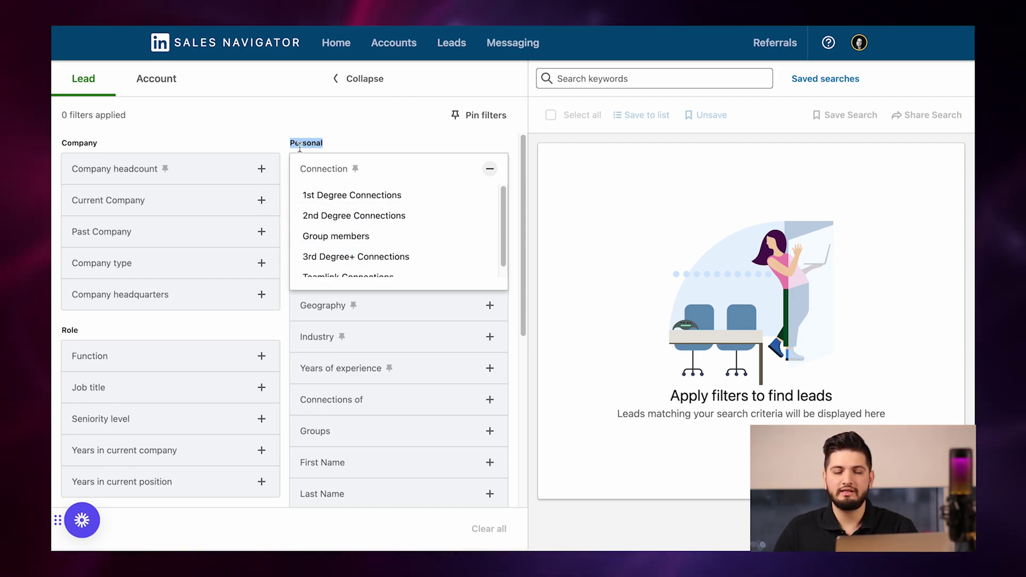
click(307, 118)
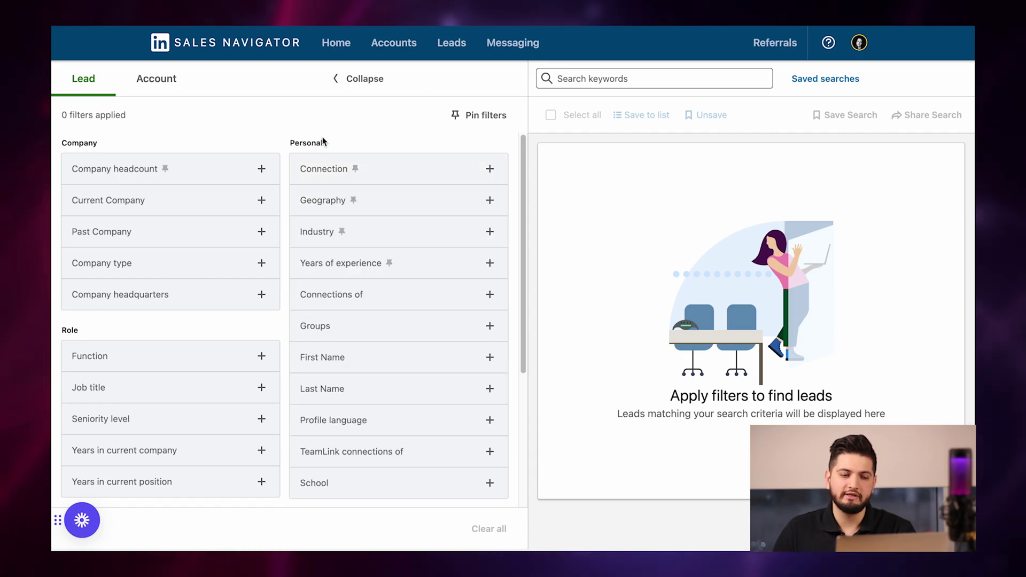
click(330, 169)
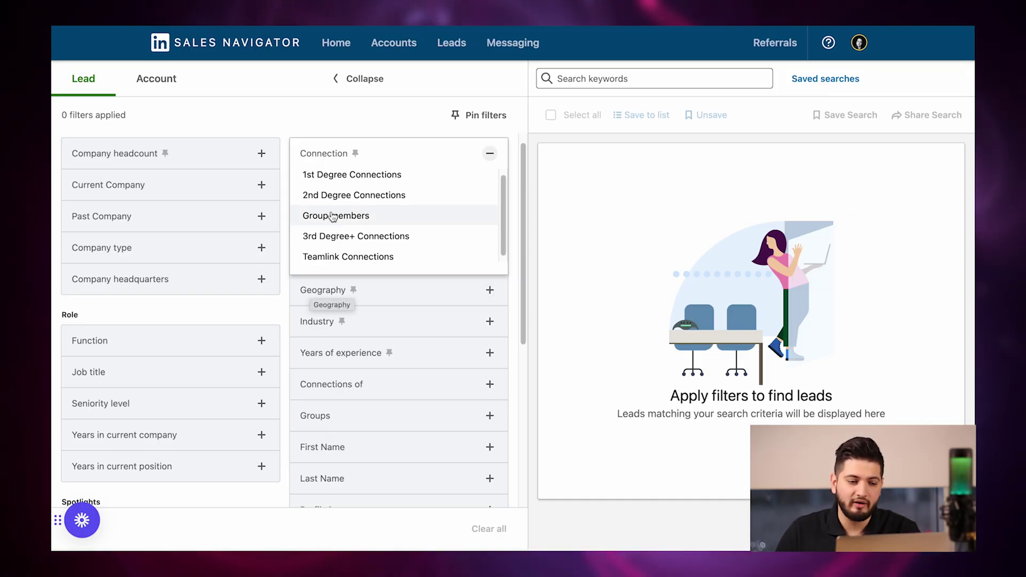
Include Los Angeles, California in the Geography filter to preview matching leads, and remove it again
click(322, 284)
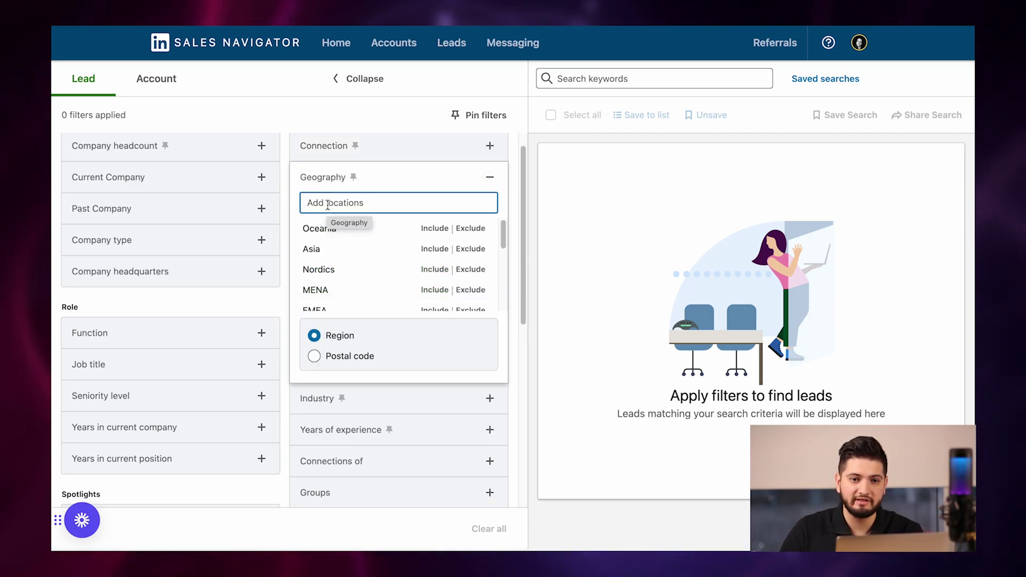
text(los angeles)
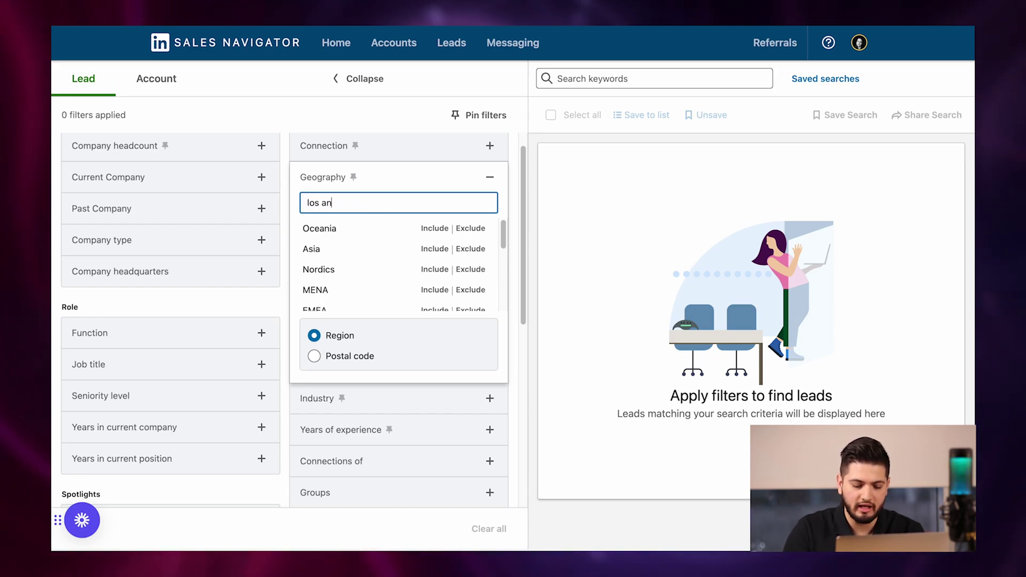
key(Return)
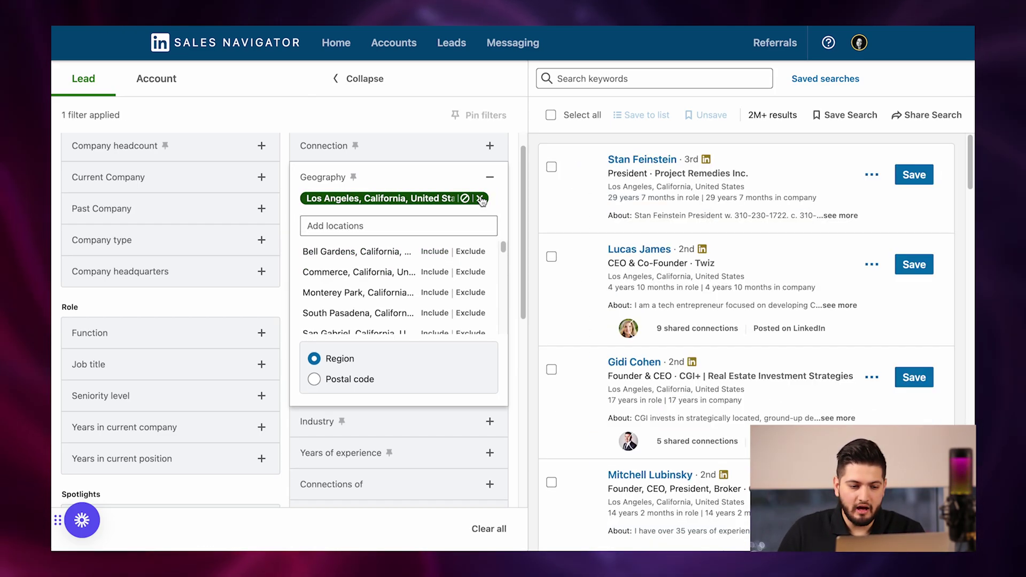
click(480, 199)
Switch the Geography filter to Postal code, examine its distance options, keep Within: 5 mi (8 km), and return to Region
click(314, 357)
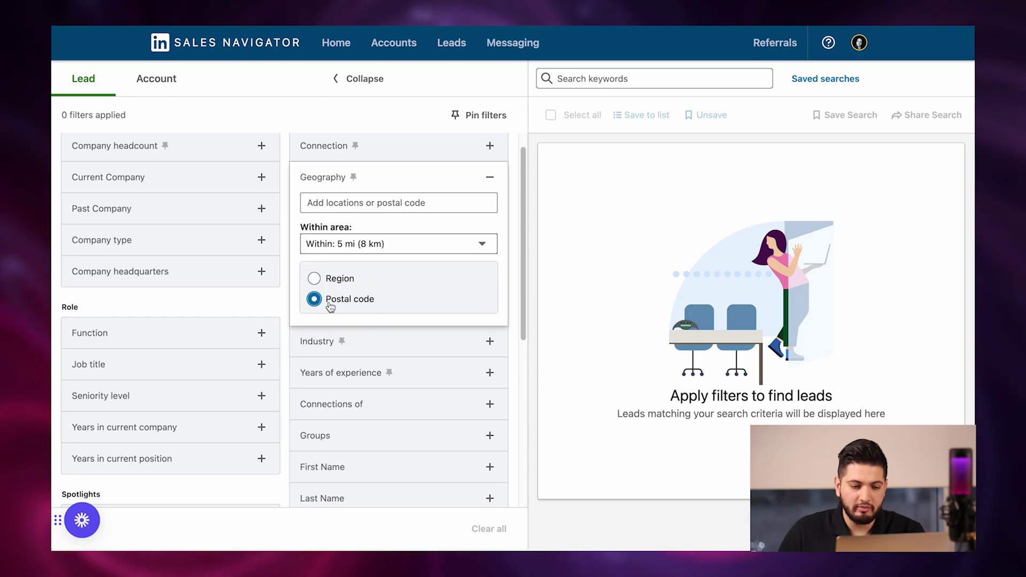
click(360, 203)
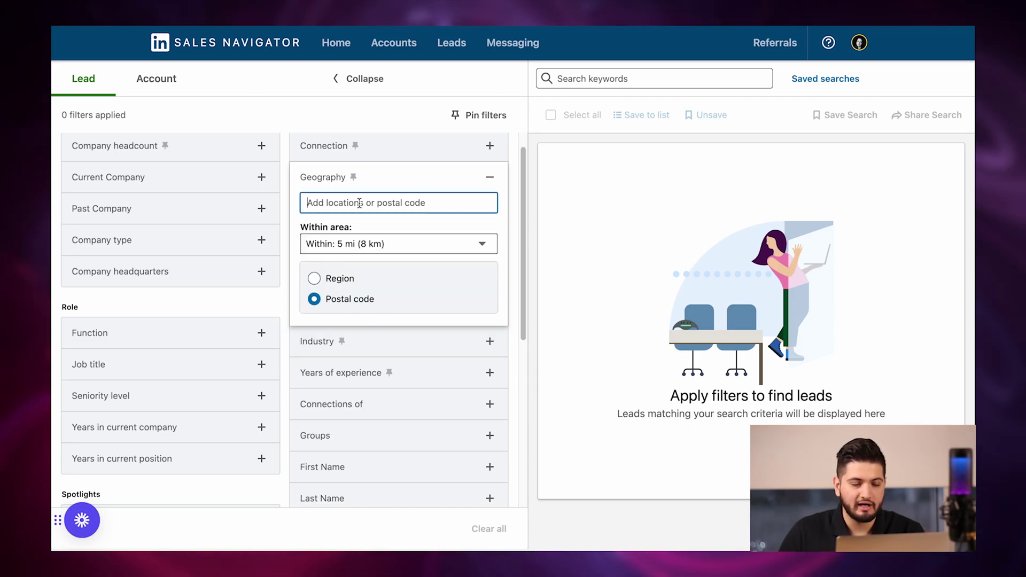
click(361, 236)
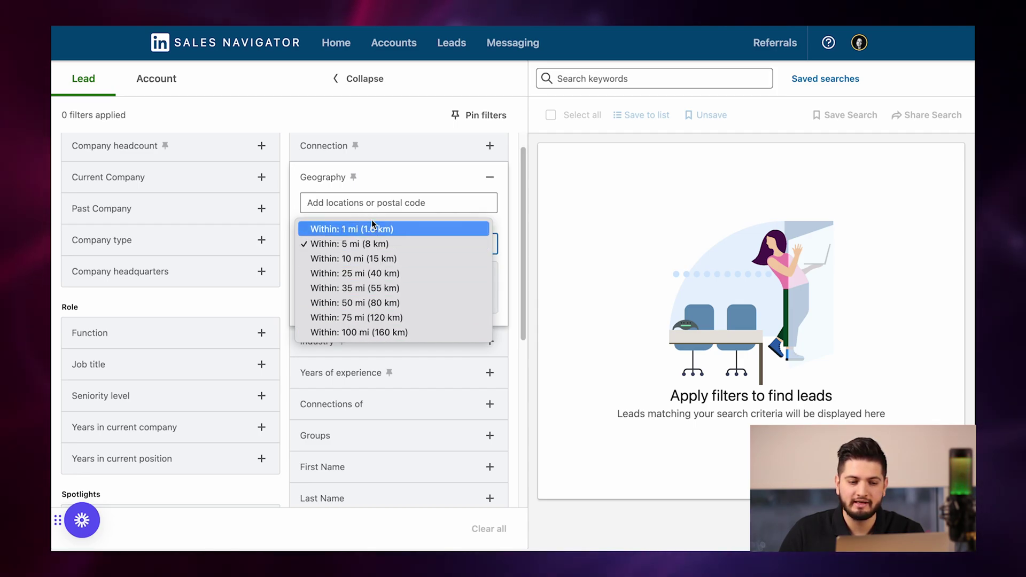
click(331, 244)
click(314, 279)
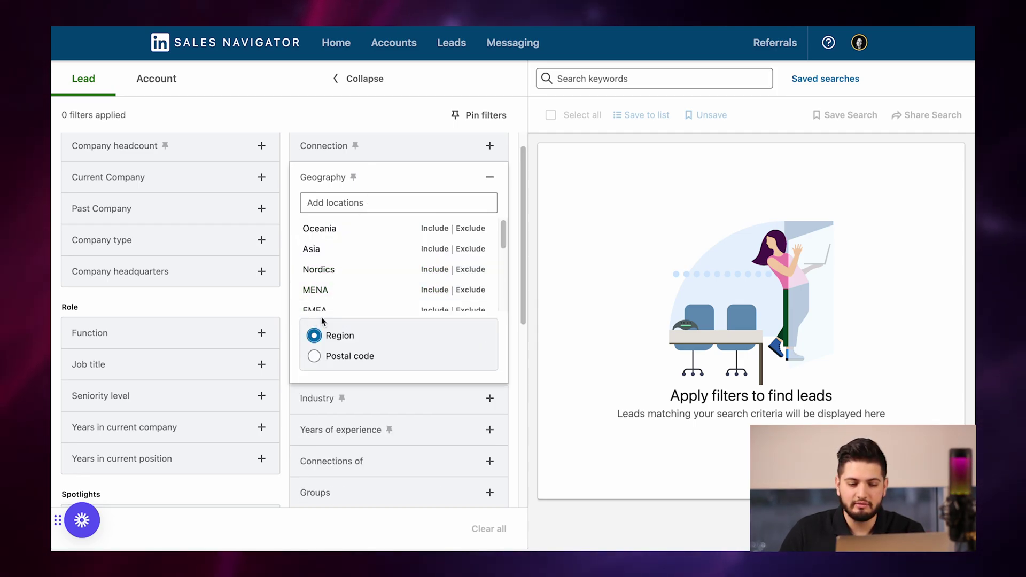
Include California and exclude San Diego, California in the Geography filter to preview leads, and remove both again
click(341, 202)
text(california)
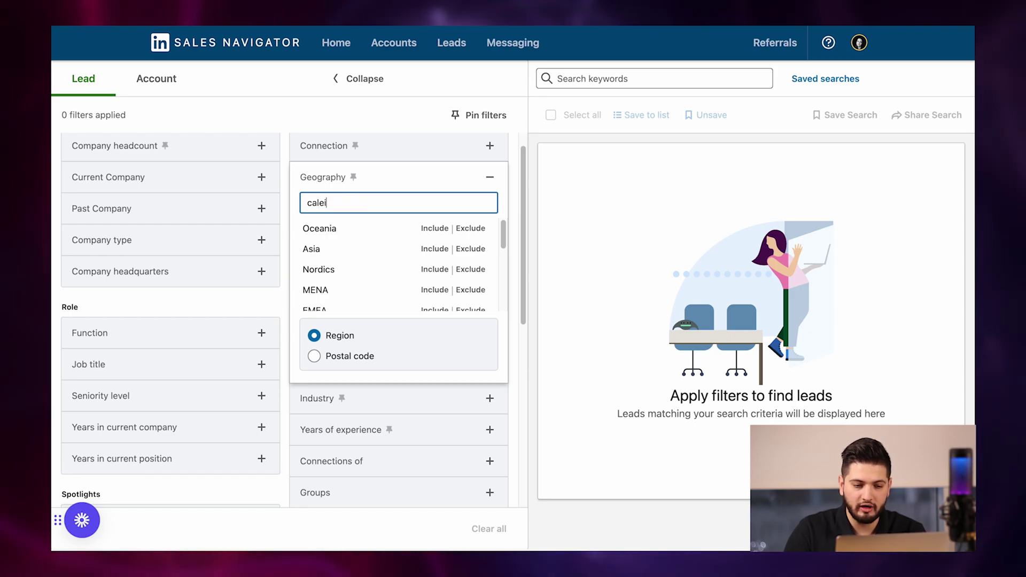
click(427, 228)
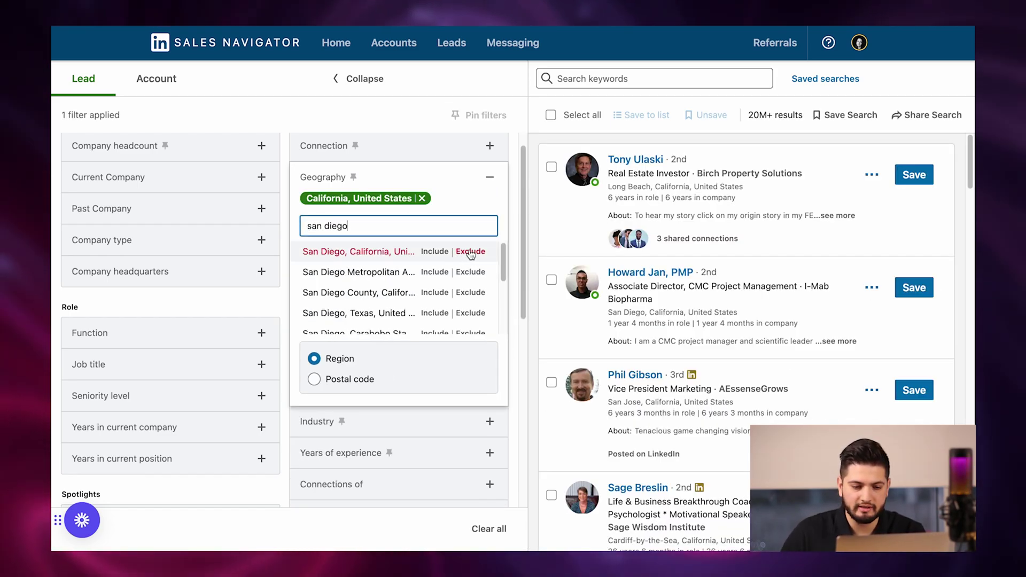
click(470, 251)
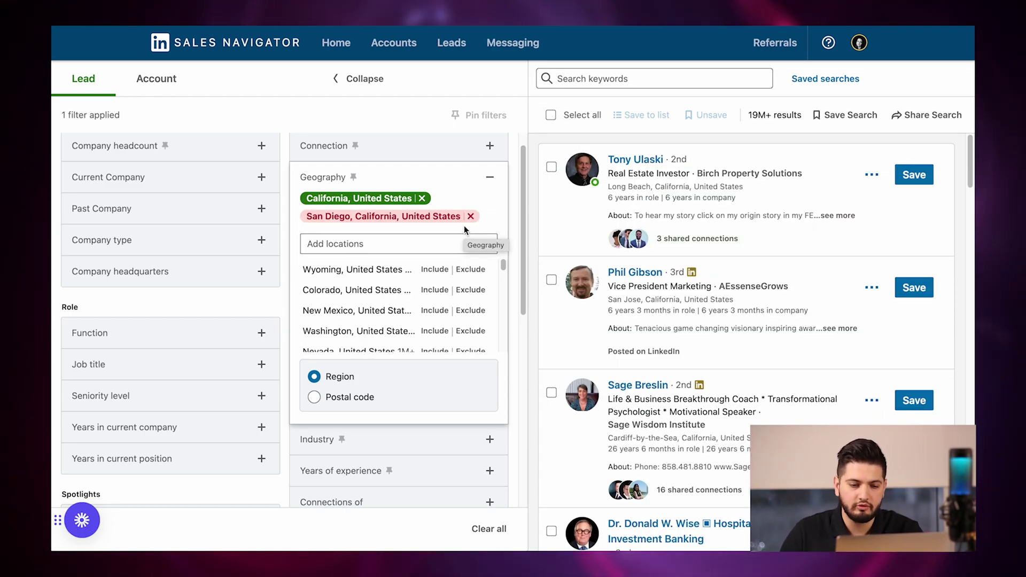
click(470, 216)
click(422, 198)
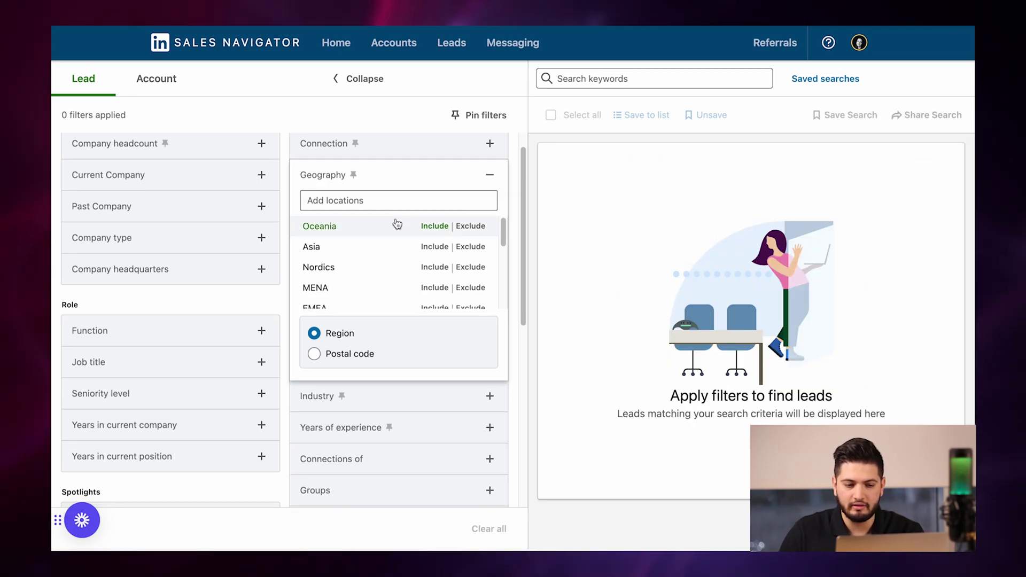
Examine the ranges of the Years of experience filter and the entry field of the Groups filter
scroll(367, 299, down, 3)
click(320, 363)
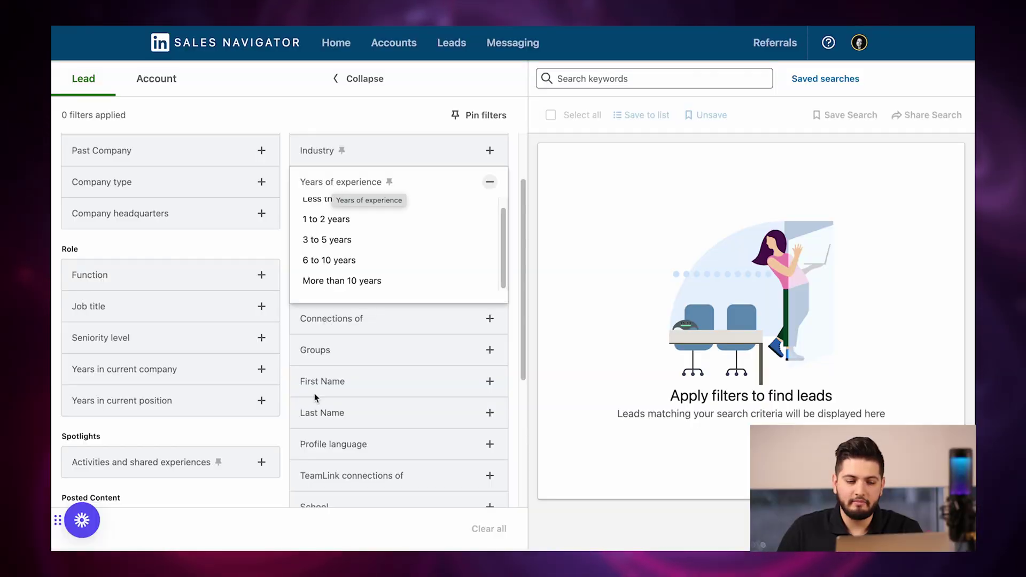
click(325, 350)
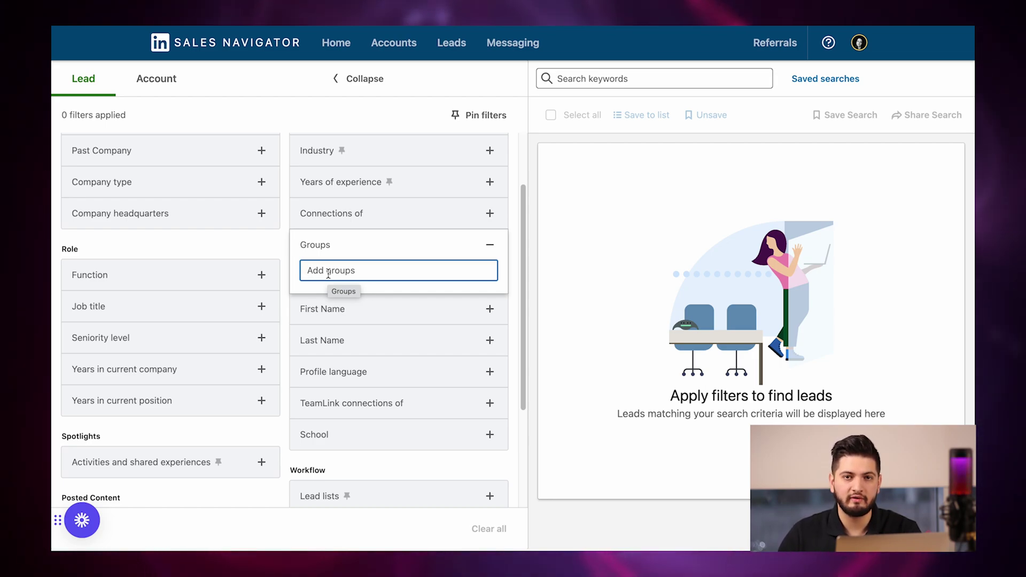
scroll(361, 324, down, 1)
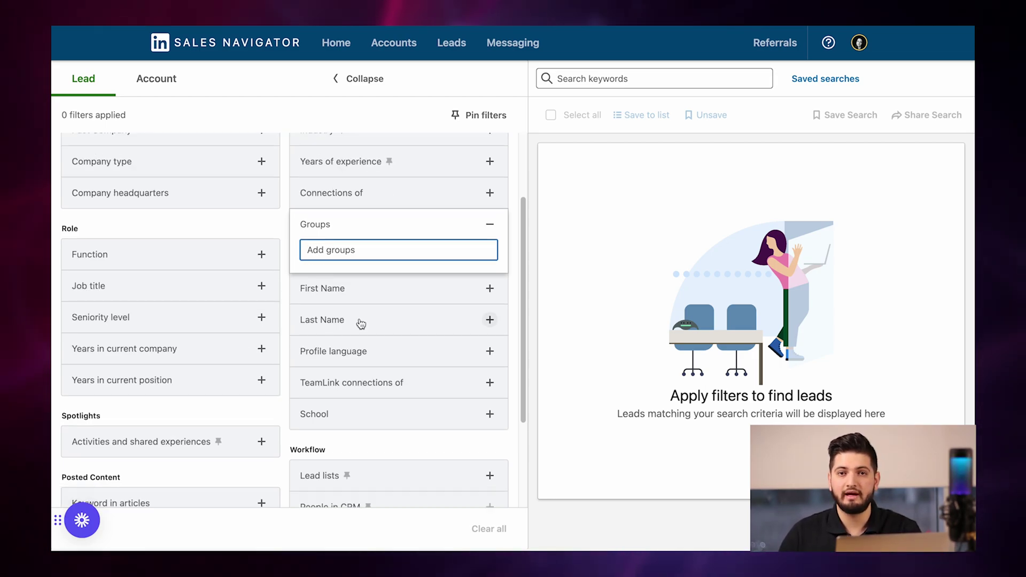
Examine the languages offered by the Profile language filter
click(355, 350)
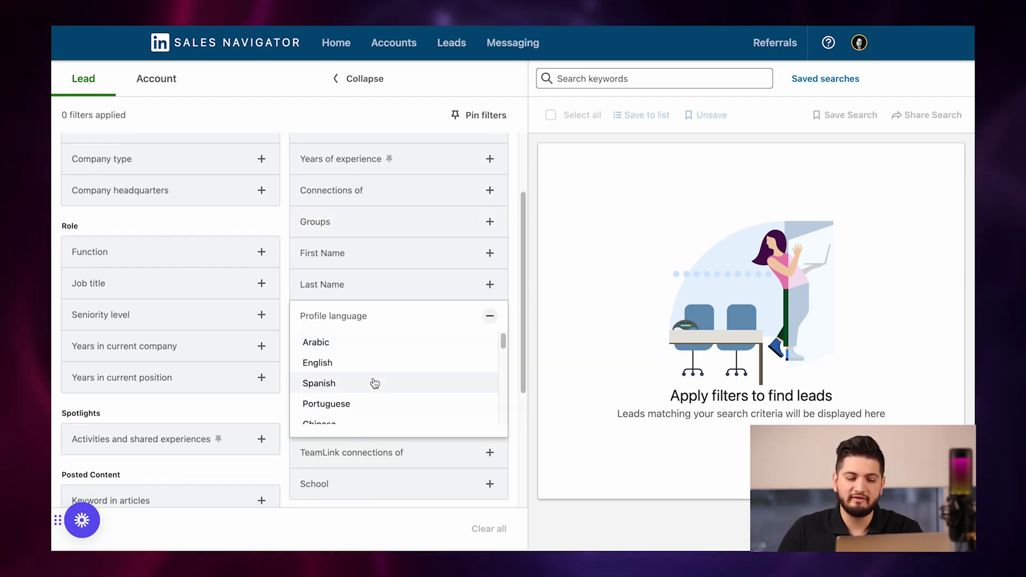
scroll(375, 383, down, 1)
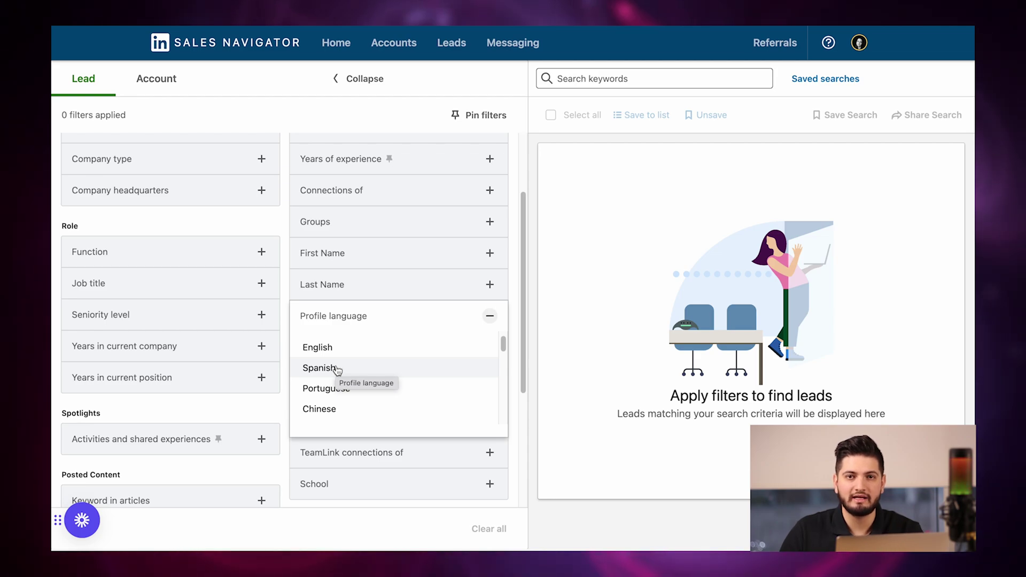
scroll(337, 370, down, 2)
scroll(327, 454, down, 1)
Search for ucla in the School filter and include University of California, Los Angeles
click(322, 446)
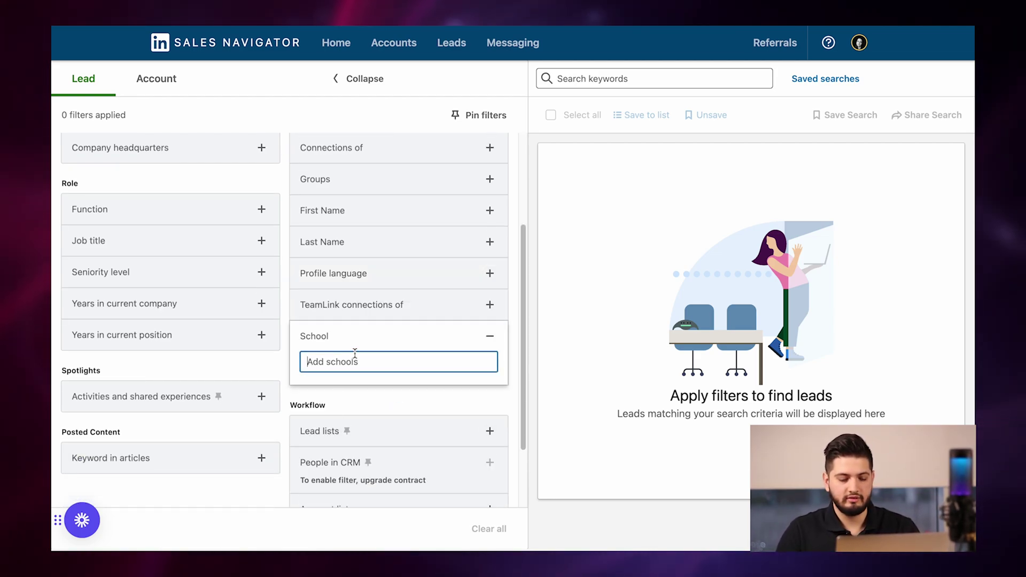
text(ucla)
click(422, 334)
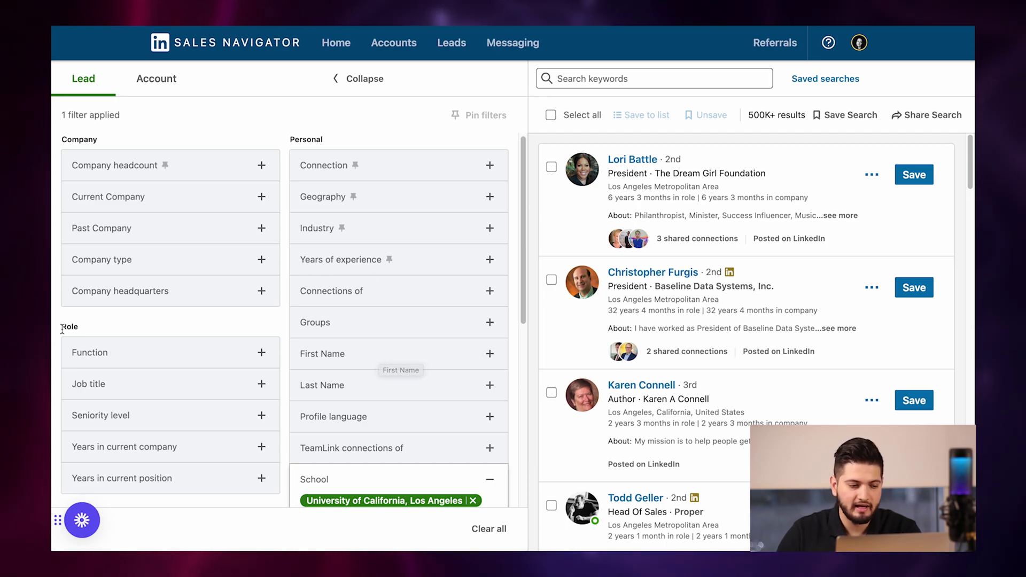
Highlight the Role heading, examine the options of the Function filter, and collapse it again
scroll(72, 299, down, 1)
double_click(76, 299)
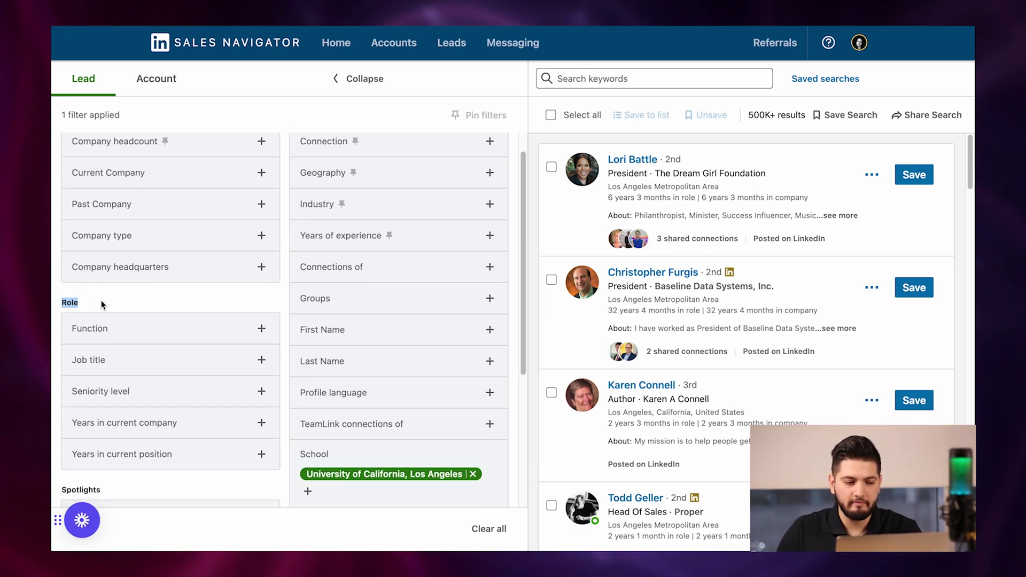
click(99, 328)
scroll(123, 363, down, 1)
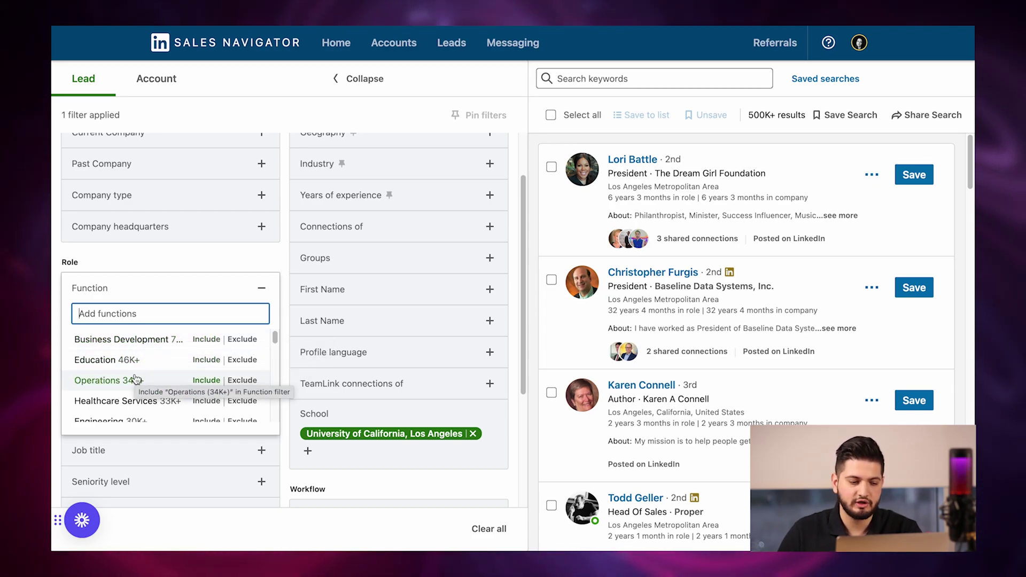
click(262, 288)
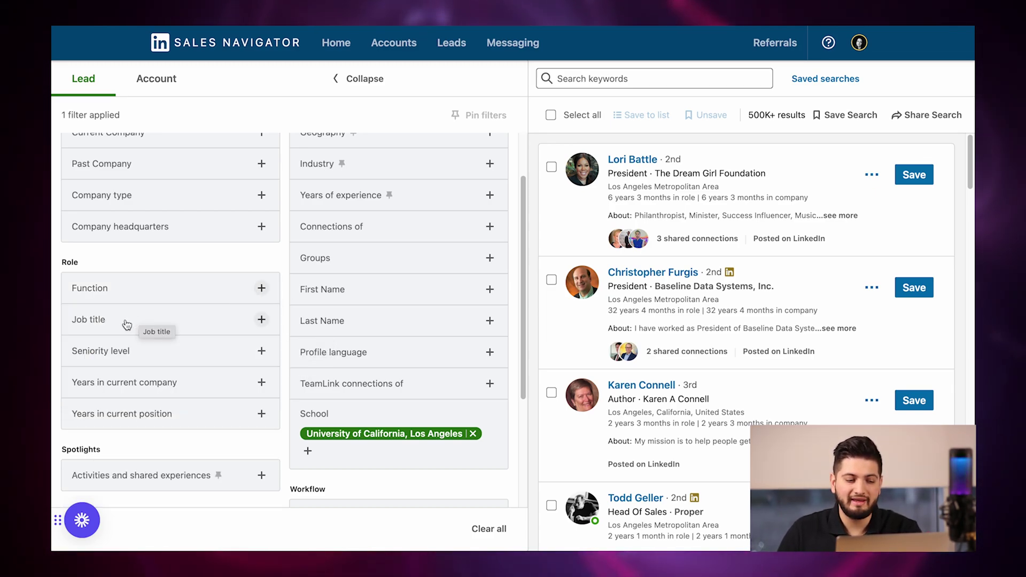
Include Real Estate Agent and Real Estate Broker as current titles in the Job title filter
click(127, 323)
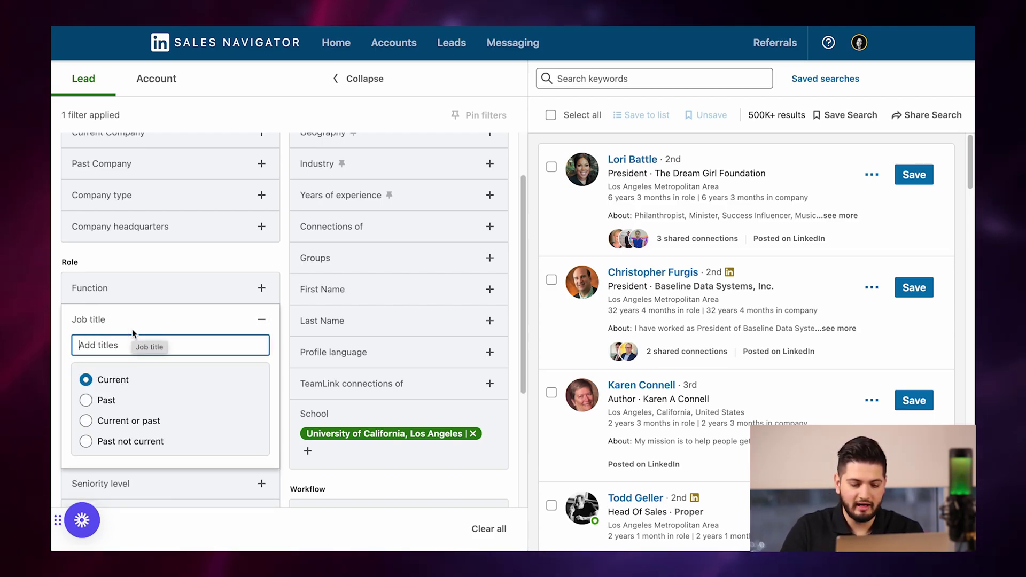
text(real estate agent)
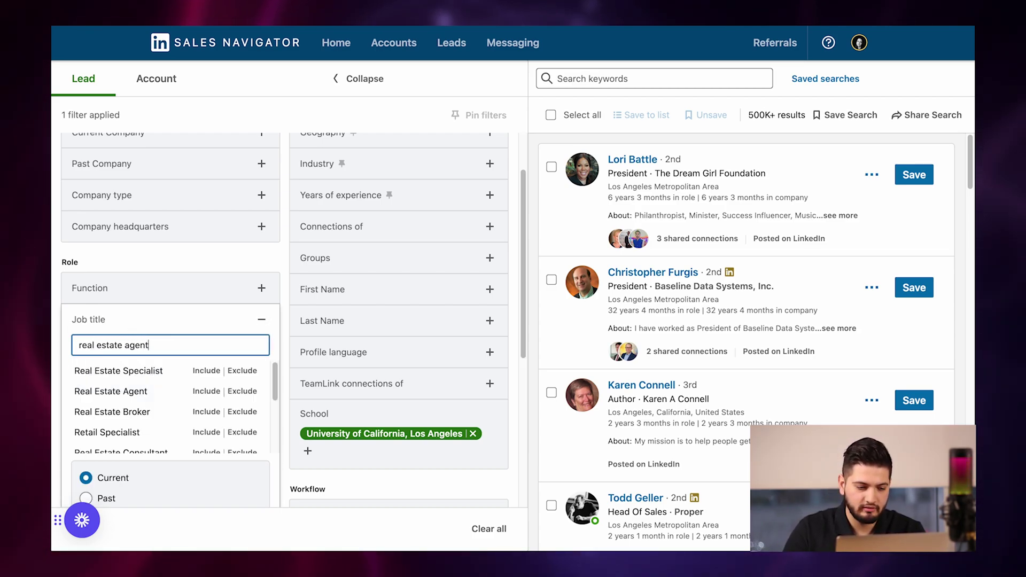
key(Return)
text(real estate broker)
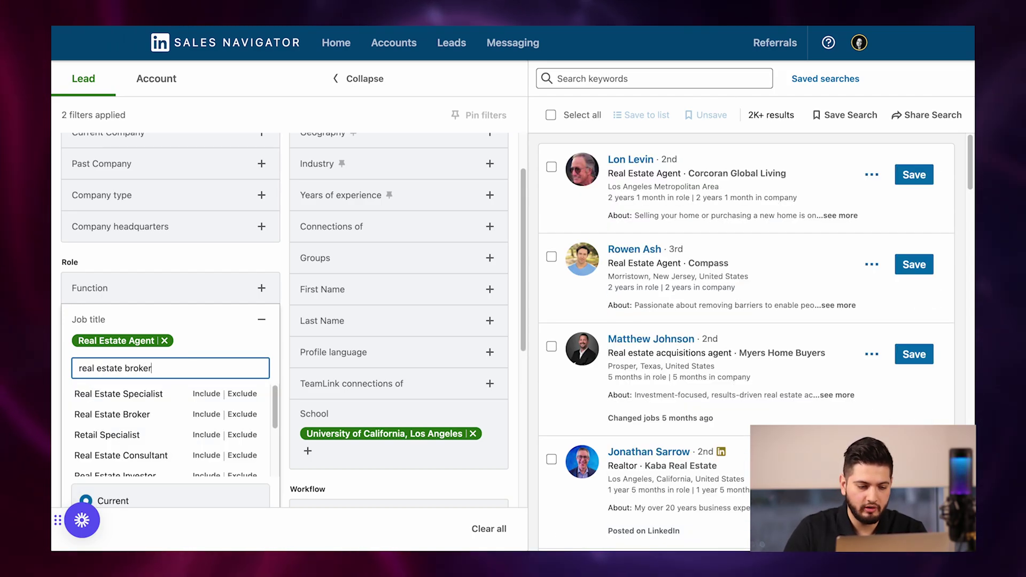
click(209, 390)
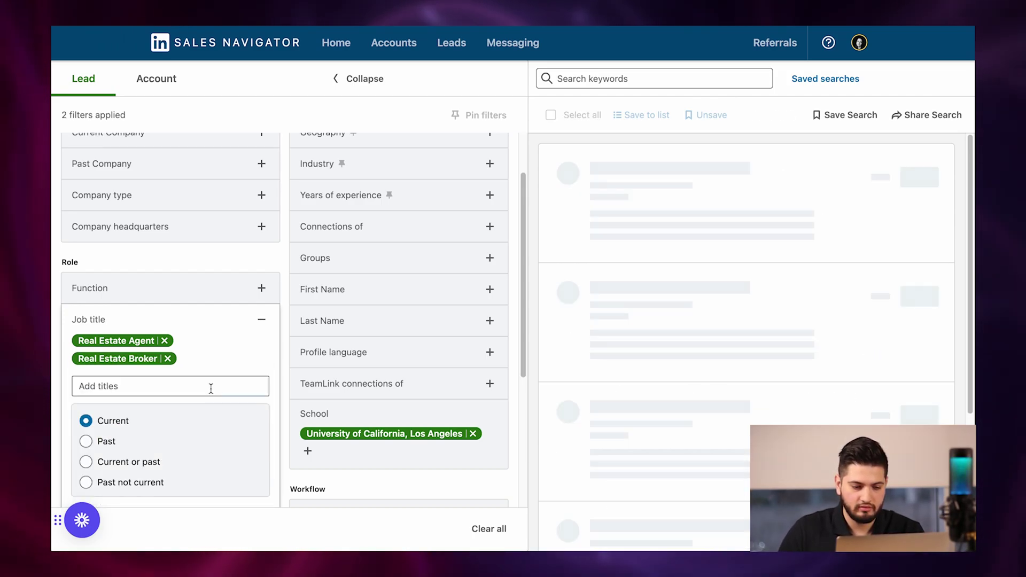
Remove University of California, Los Angeles from the School filter and both real estate titles from the Job title filter
click(473, 434)
scroll(145, 304, up, 2)
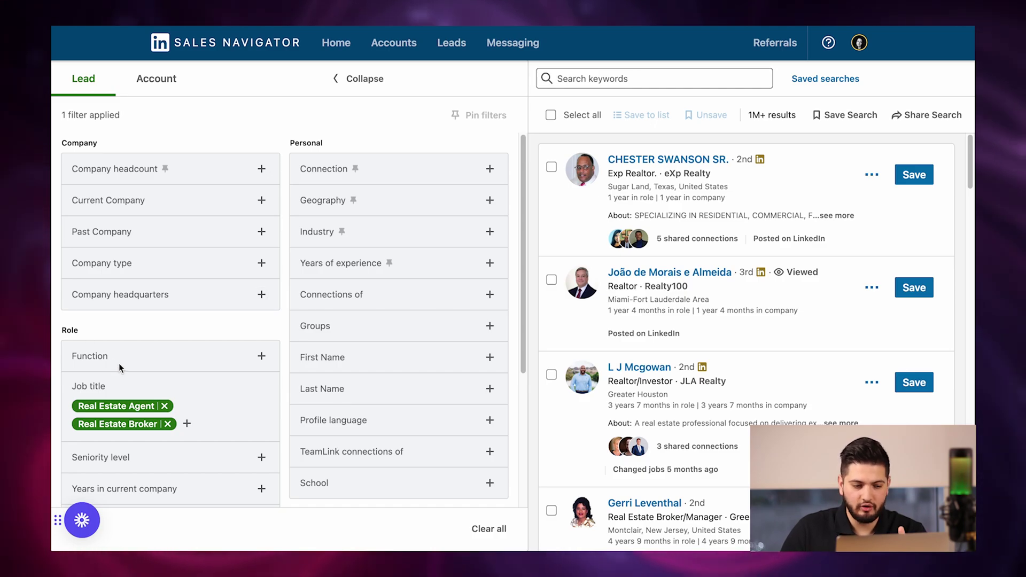
scroll(119, 363, down, 2)
mouse_move(143, 364)
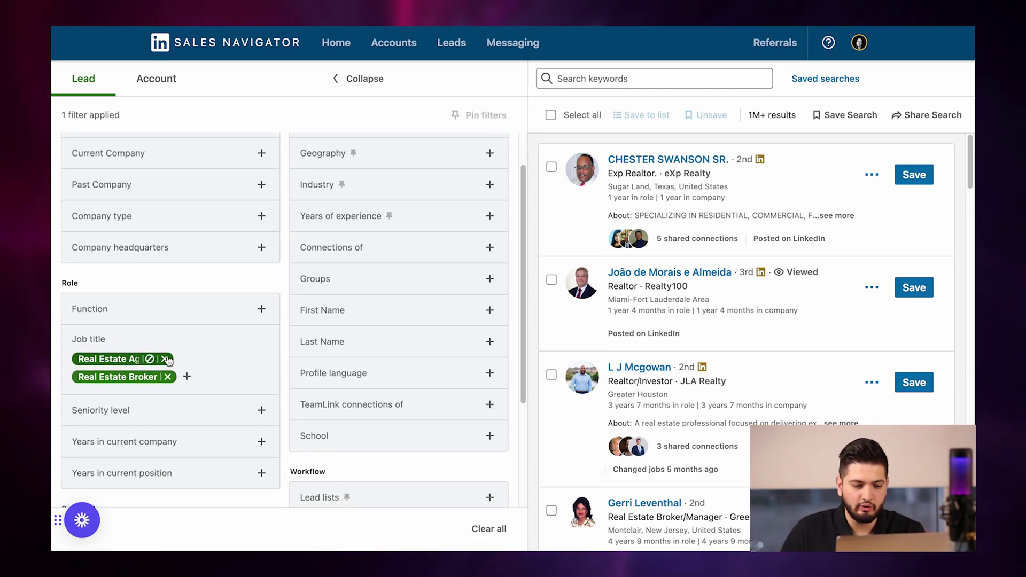
click(165, 359)
click(169, 361)
Examine the levels offered by the Seniority level filter, from Owner down to Manager
click(126, 361)
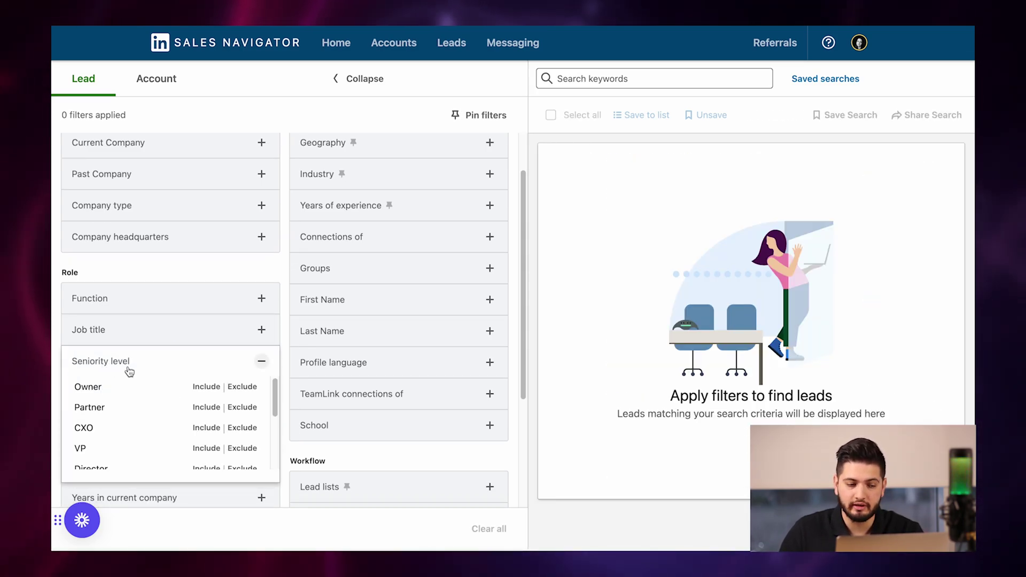
scroll(107, 377, down, 1)
scroll(113, 387, down, 1)
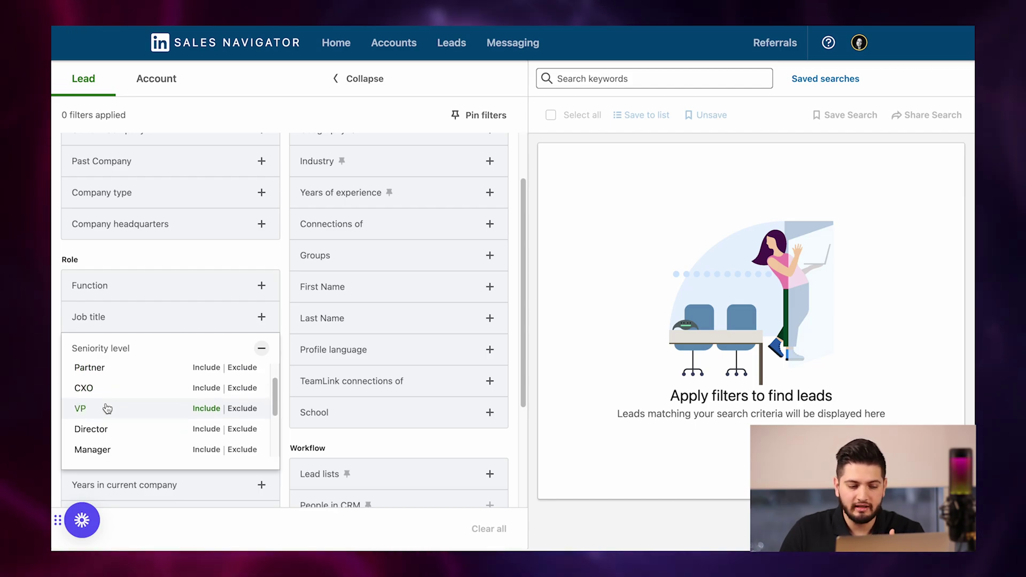
click(261, 318)
scroll(188, 325, down, 3)
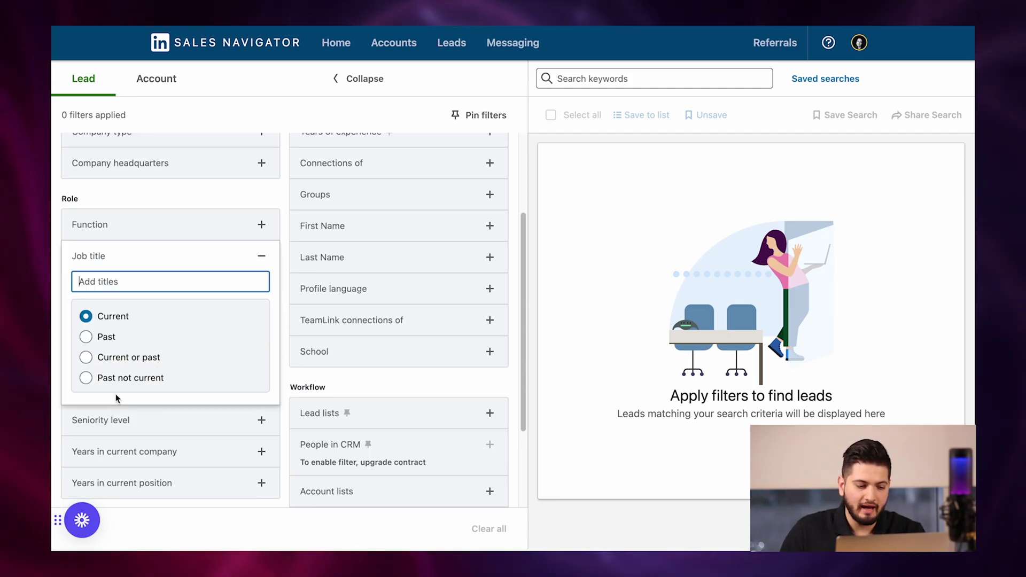
Examine the ranges of the Years in current company filter, from less than 1 year to more than 10 years
click(129, 431)
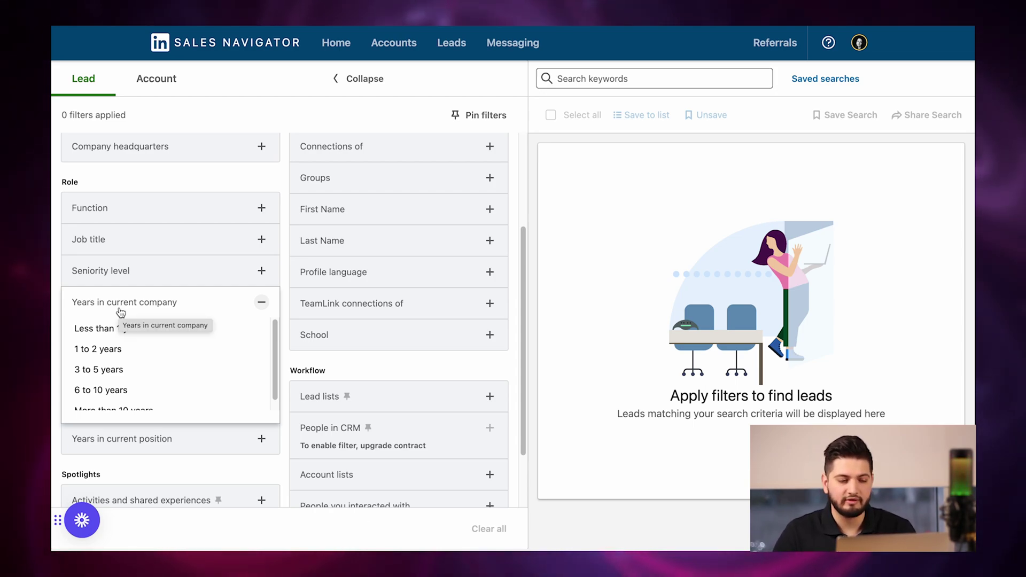
click(261, 303)
click(241, 309)
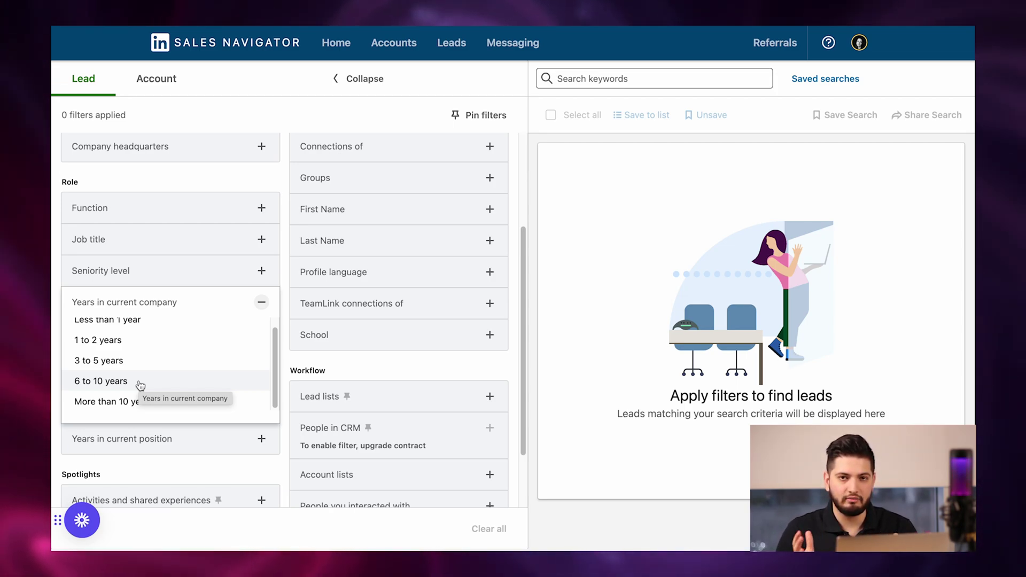
Examine the ranges offered by the Years in current position filter
click(191, 441)
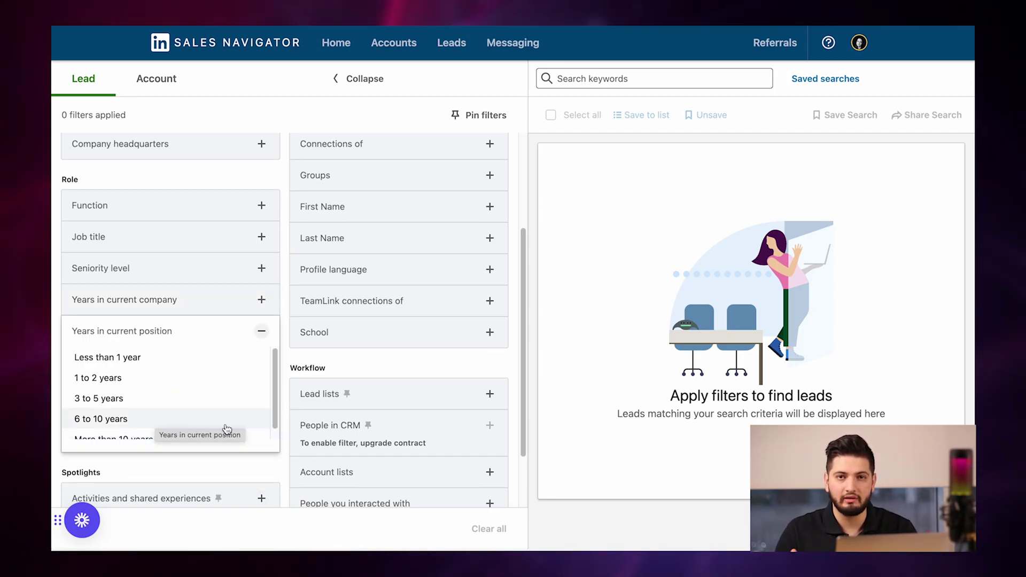
scroll(122, 417, down, 1)
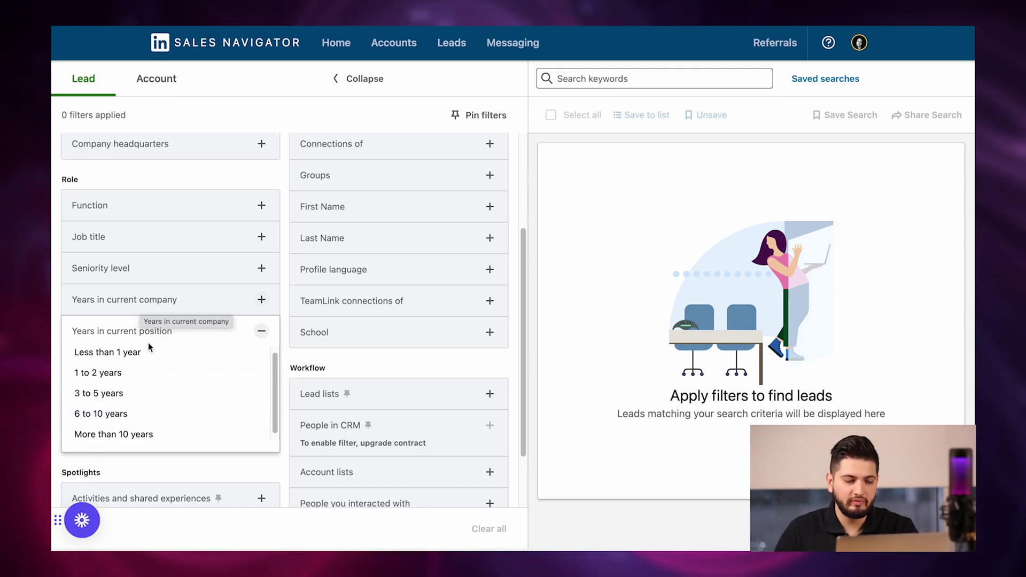
scroll(142, 371, down, 2)
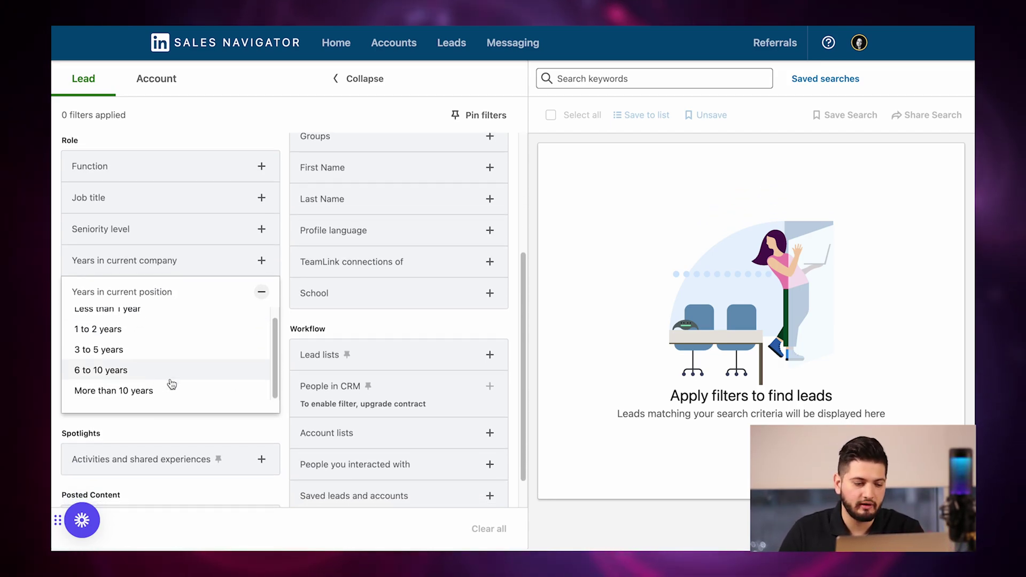
Examine the options of the Activities and shared experiences filter under Spotlights
scroll(145, 369, down, 2)
click(114, 344)
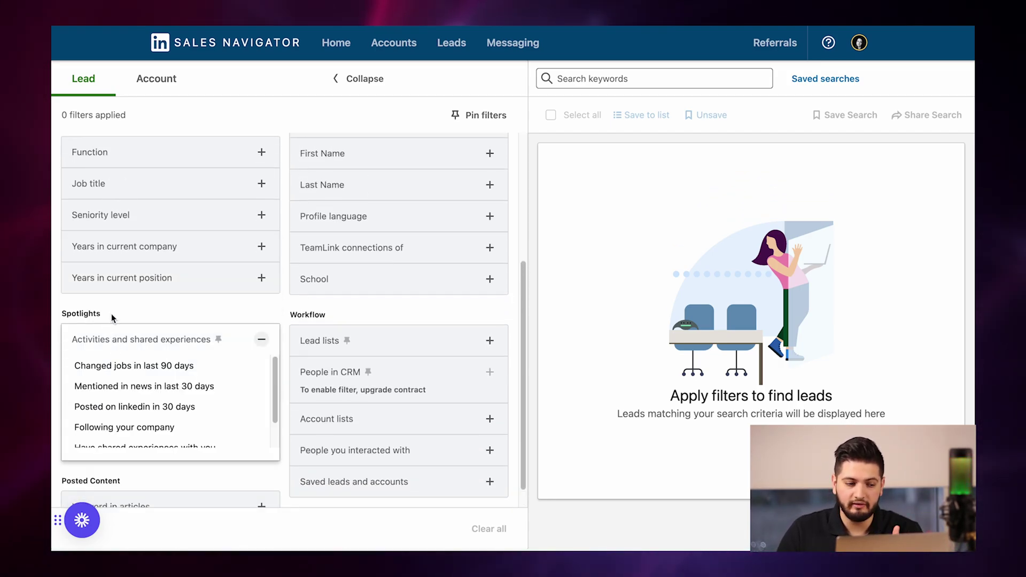
double_click(91, 313)
click(120, 346)
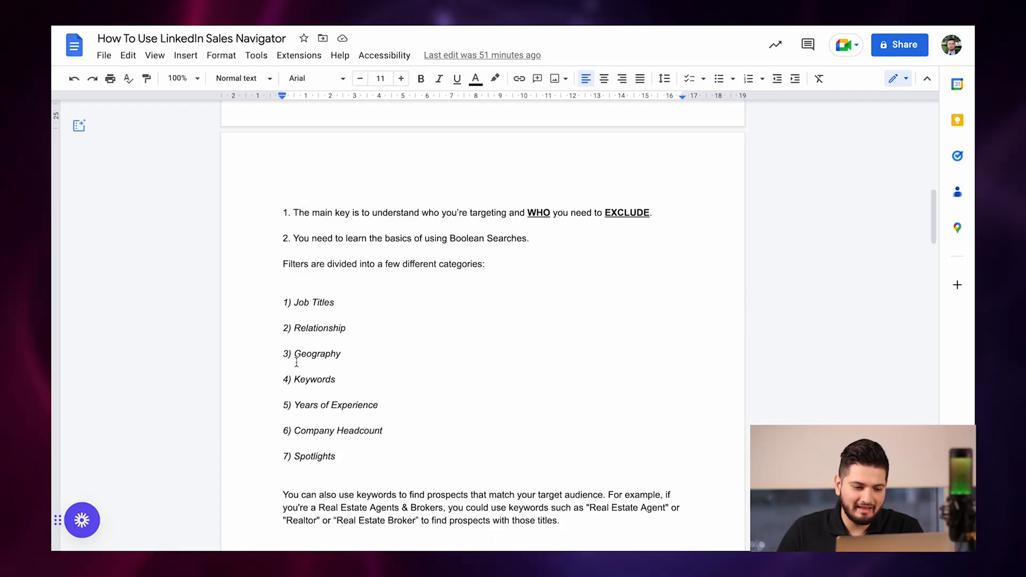
Review the seven filter categories, from Job Titles to Spotlights, in the How To Use LinkedIn Sales Navigator document in Google Docs
scroll(332, 353, down, 1)
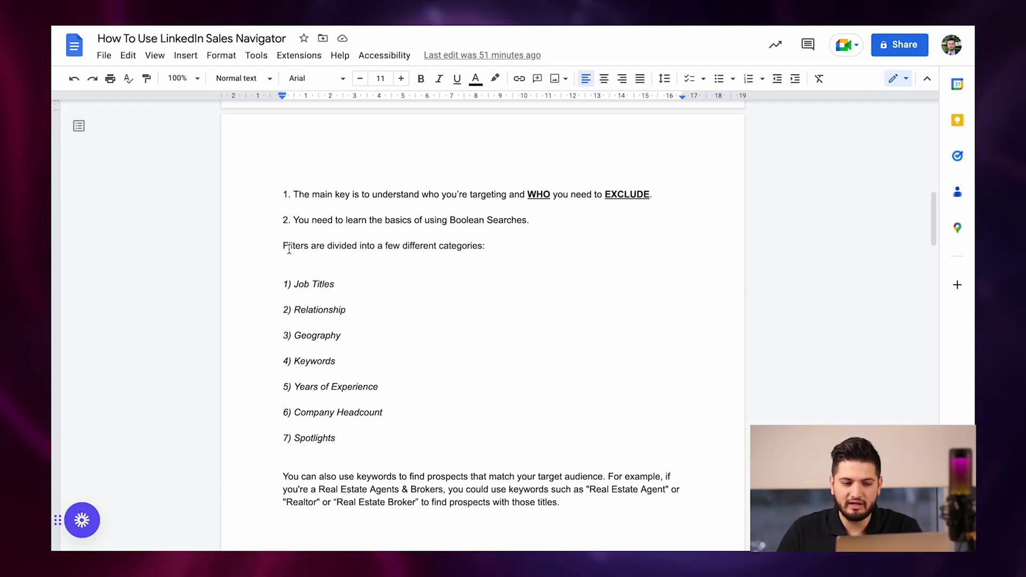
triple_click(347, 285)
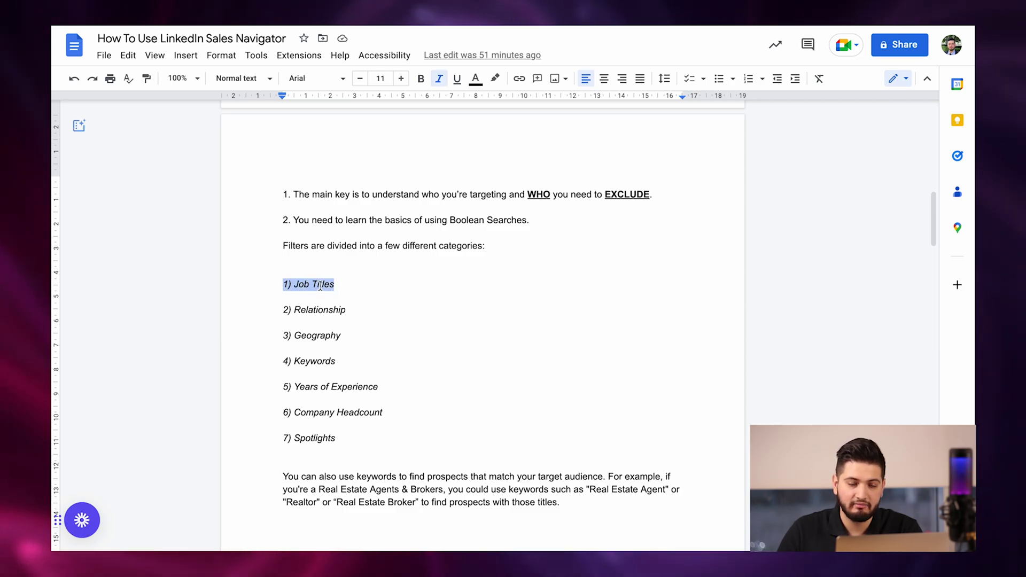
double_click(346, 287)
drag(347, 282, 314, 291)
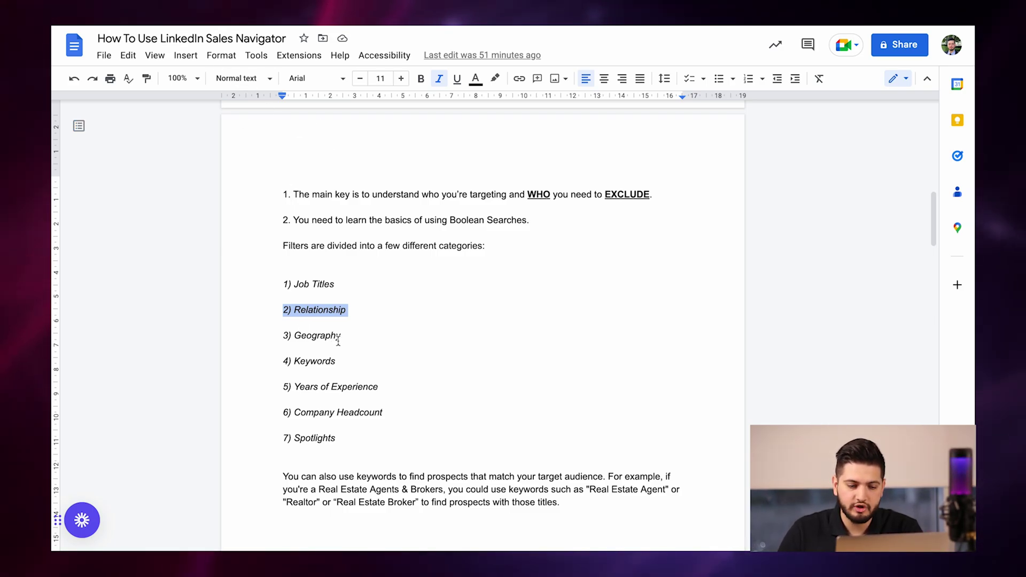
drag(339, 340, 278, 338)
triple_click(310, 363)
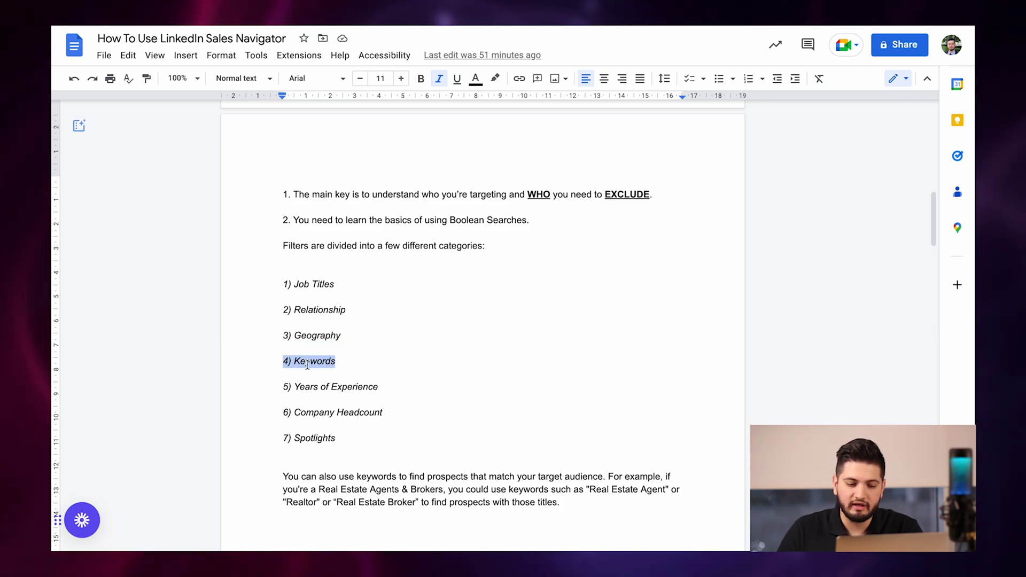
scroll(349, 362, down, 1)
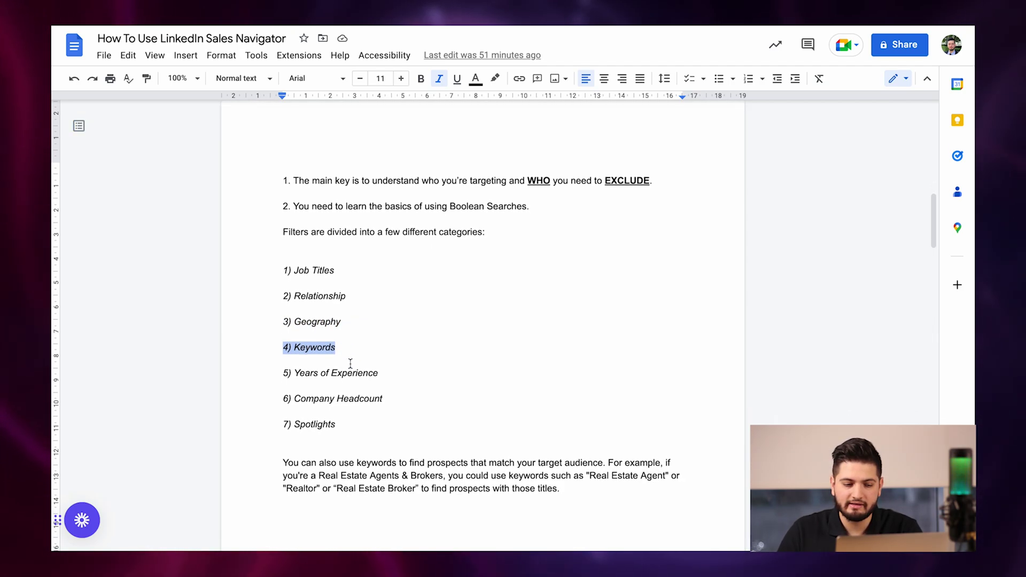
click(386, 373)
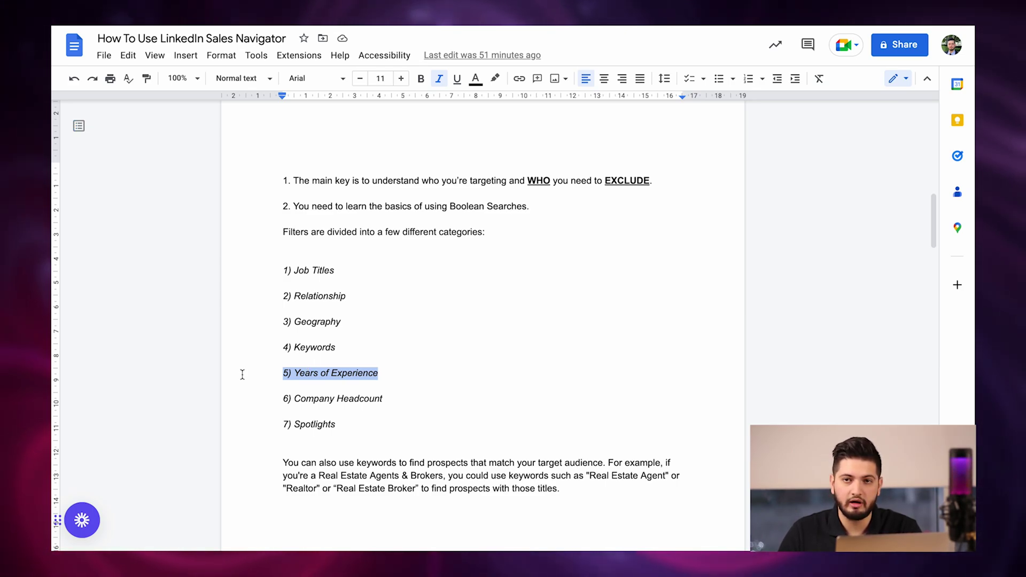
drag(258, 384, 345, 392)
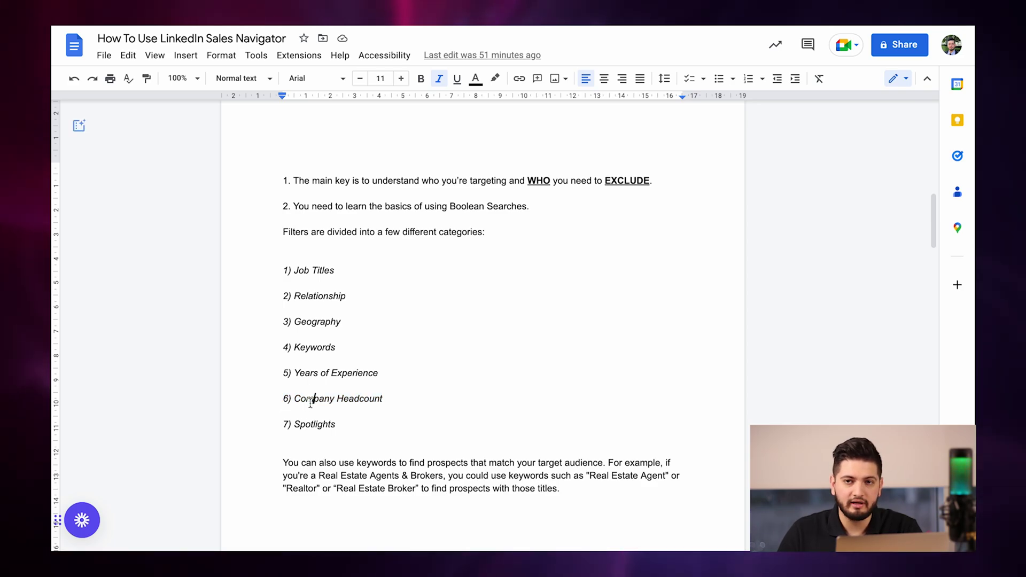
scroll(334, 407, down, 1)
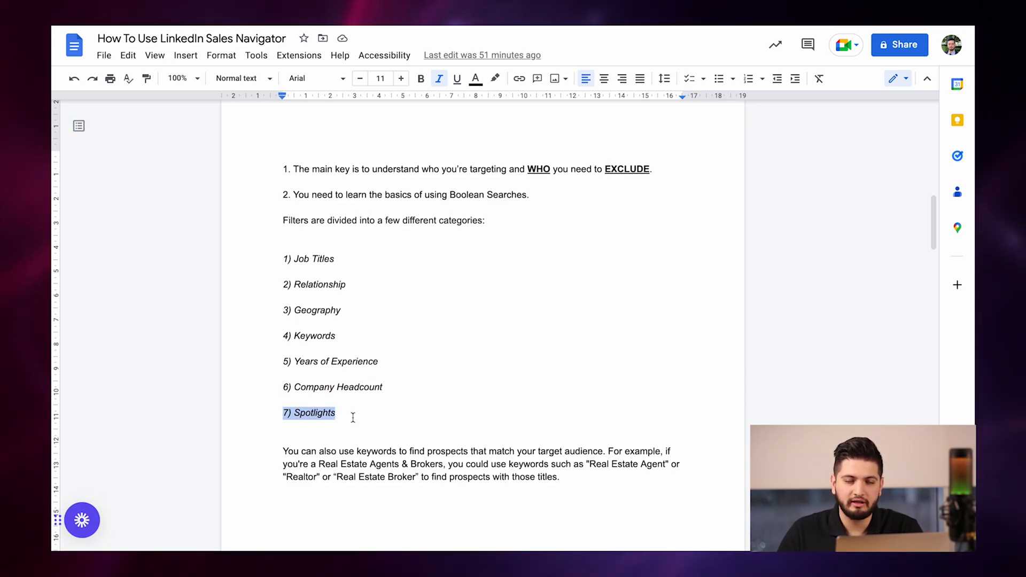
scroll(369, 404, down, 3)
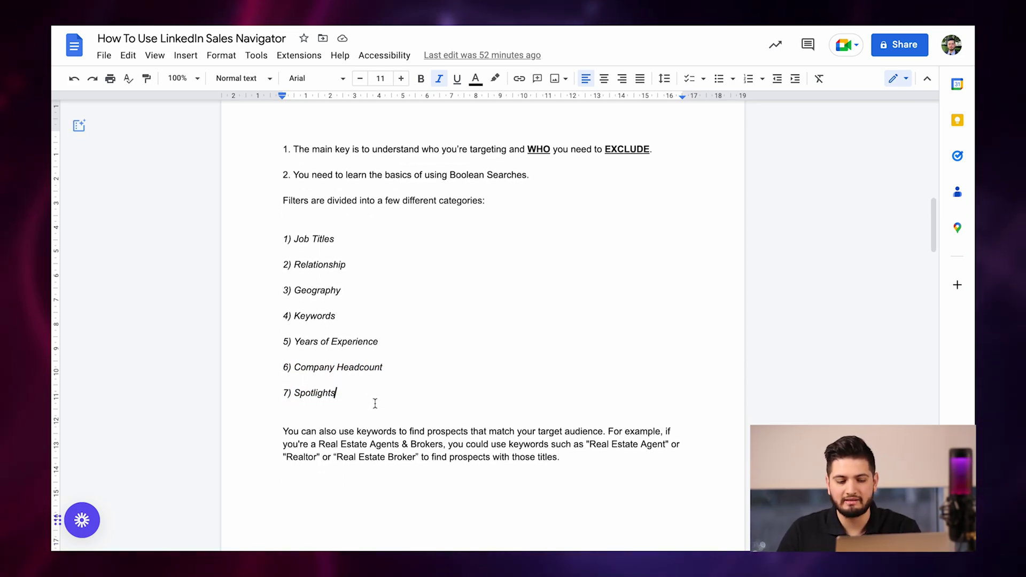
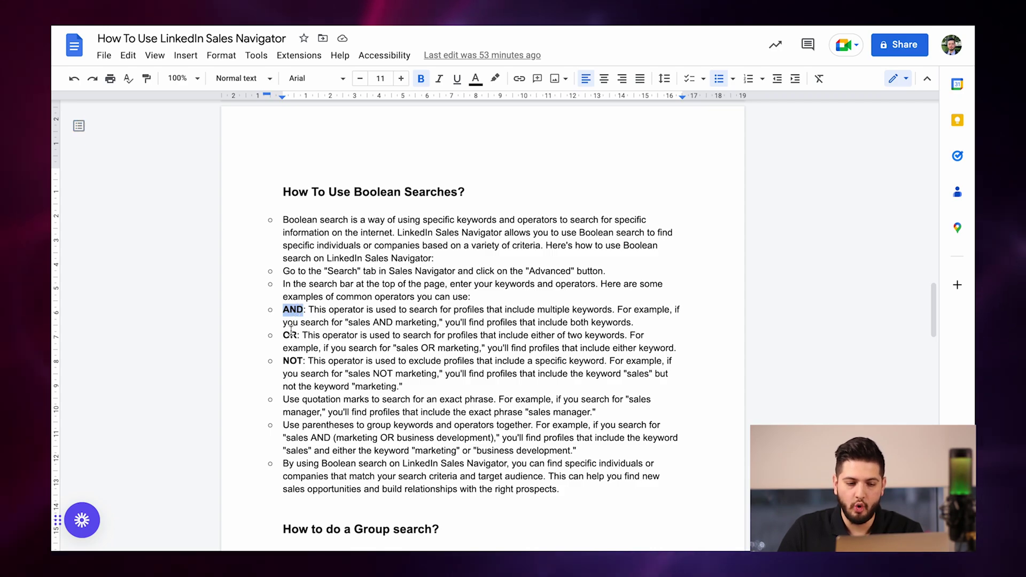
Read how the AND, OR and NOT operators work in the document's Boolean search section, including the sales and marketing examples
drag(346, 323, 448, 322)
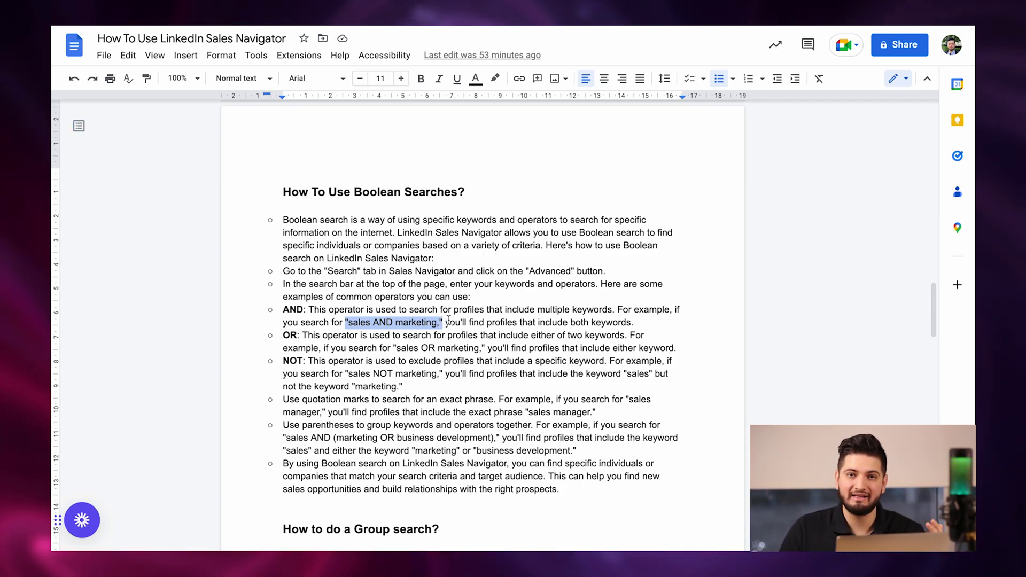
double_click(295, 309)
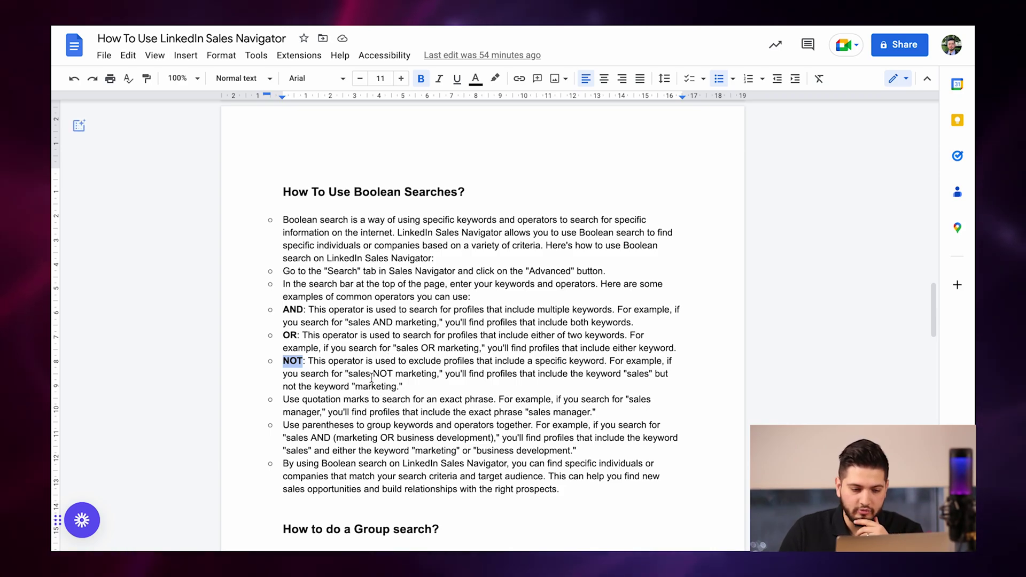
drag(345, 374, 443, 374)
click(448, 374)
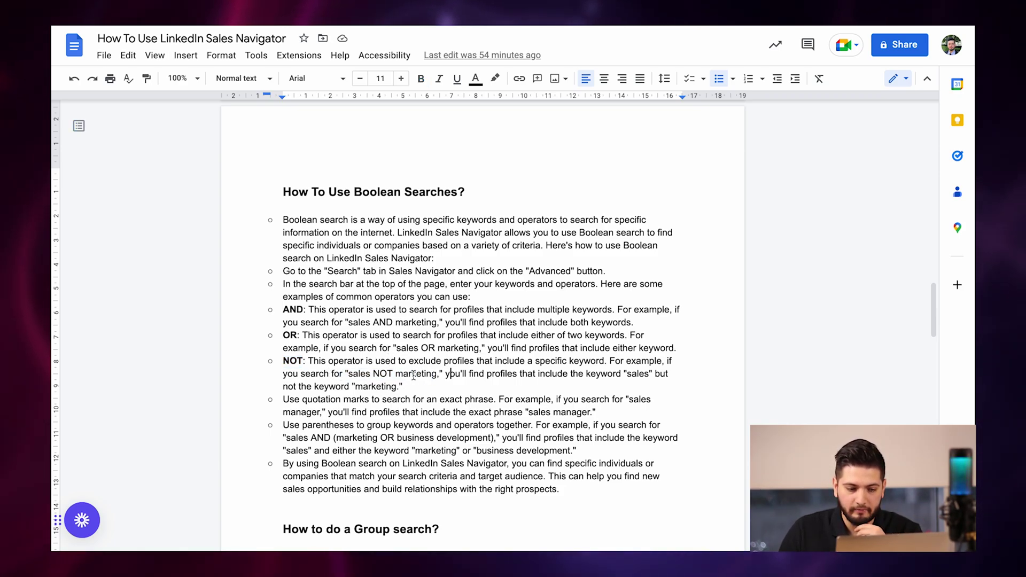
scroll(354, 422, down, 1)
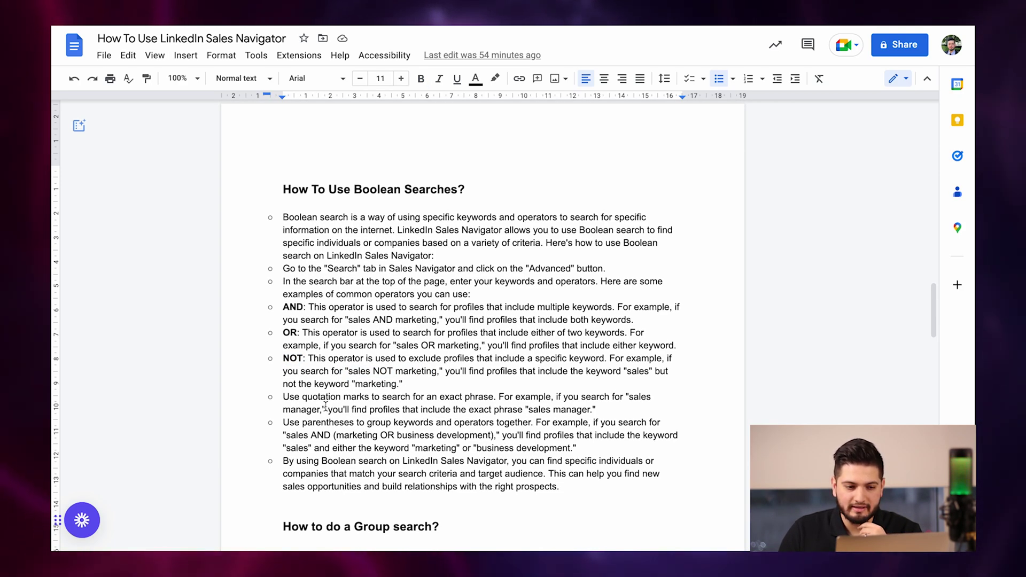
Switch to Sales Navigator and enter the keyword query ("Real Estate Agent" OR "Realtor" OR "Real Estate Broker")
key(ctrl+Tab)
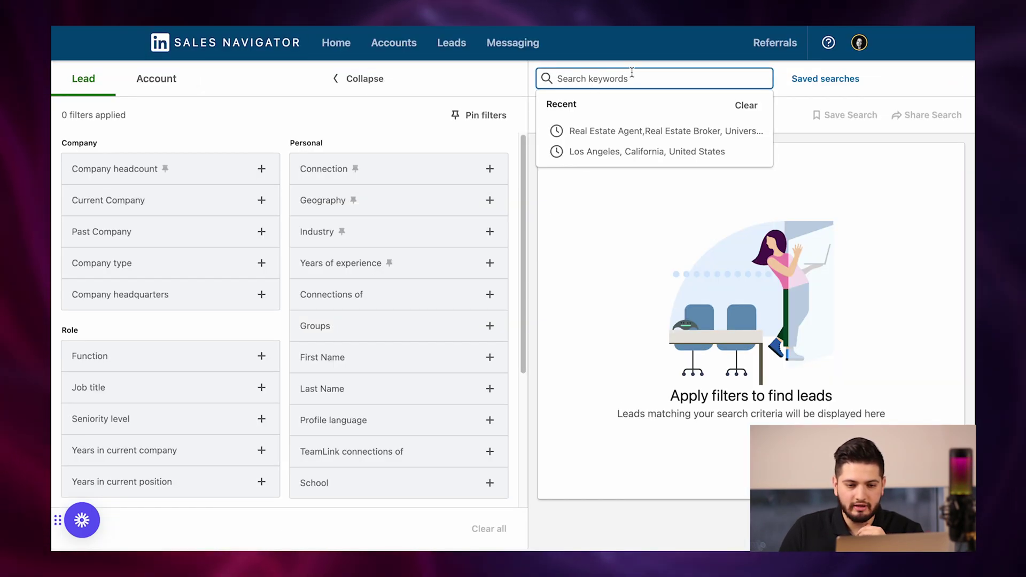
text((")
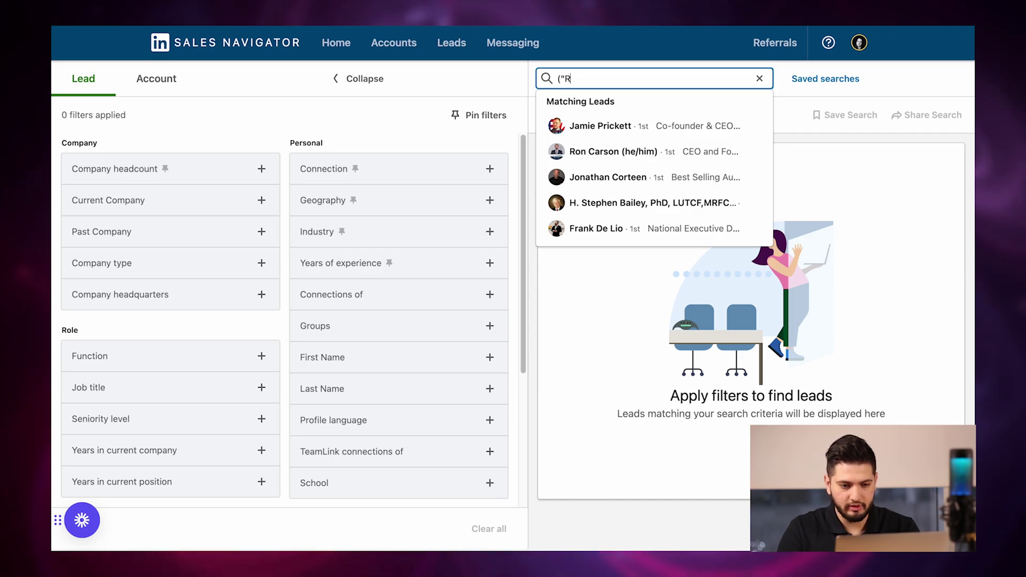
text(Real Estate Agent")
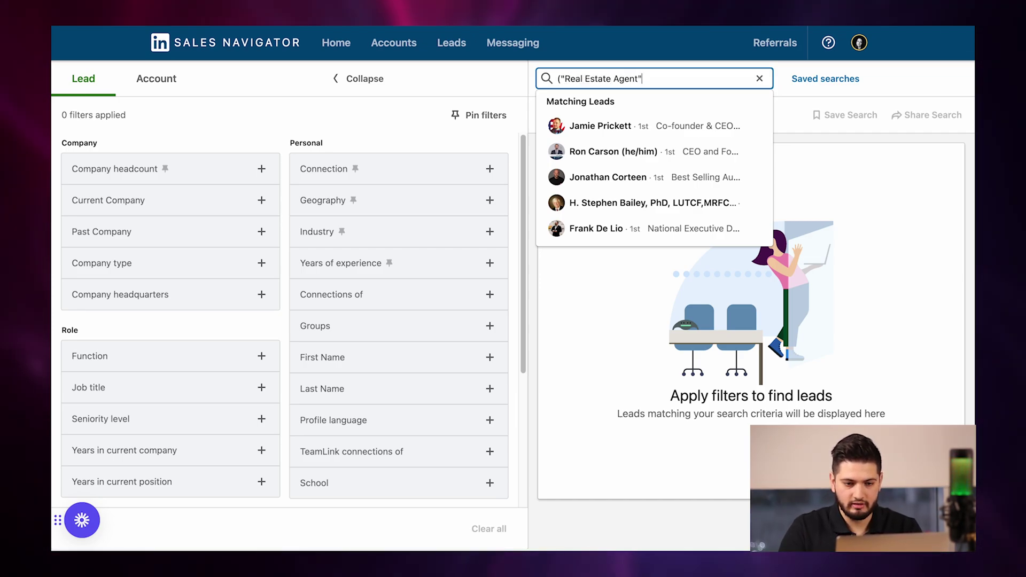
text( OR )
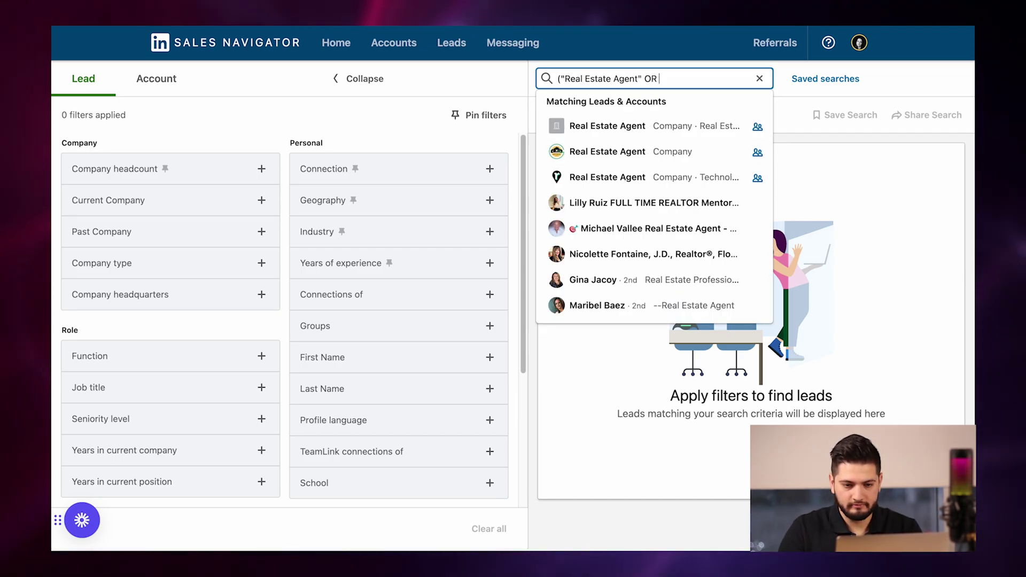
text("Realtor" OR )
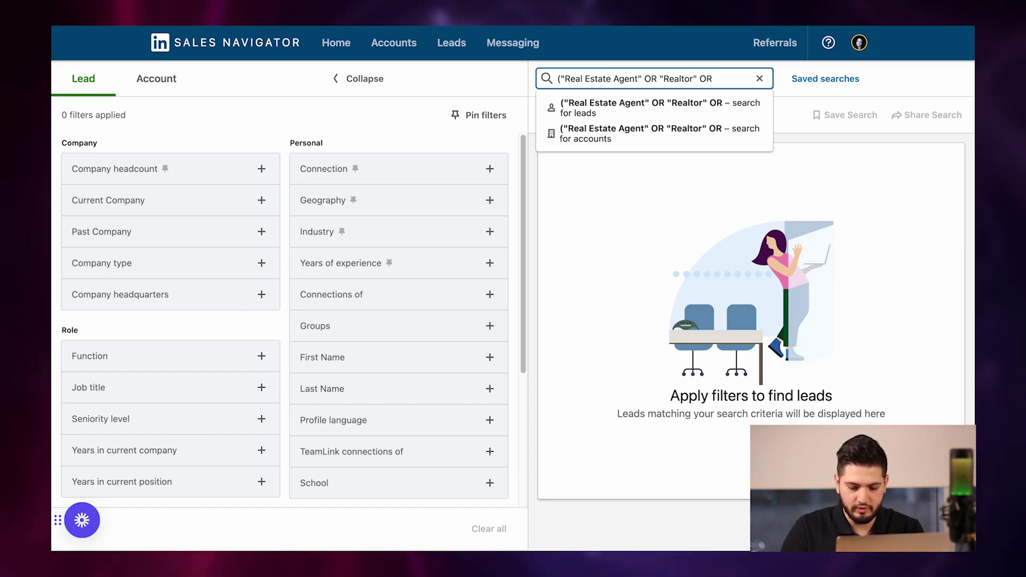
text("Real Estate Broker")
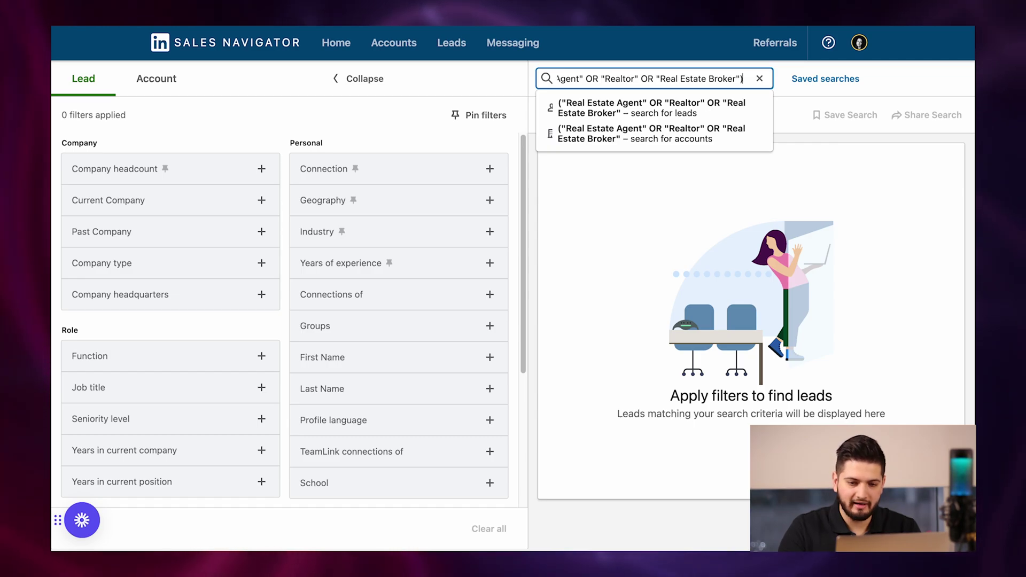
text())
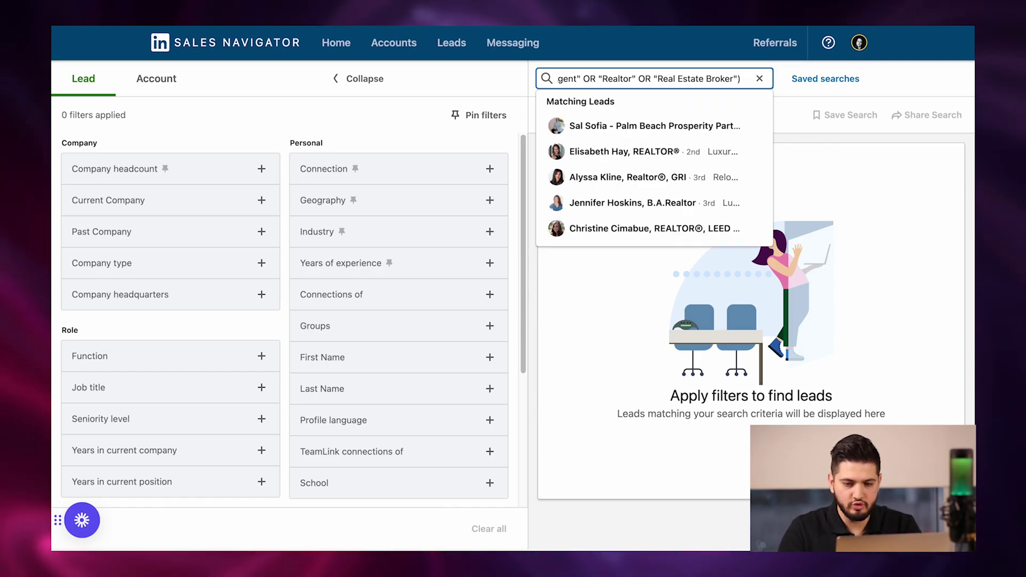
Extend the keyword query with NOT ("Commercial" OR "Mortgage Broker") and run it as a lead search
text( NOT)
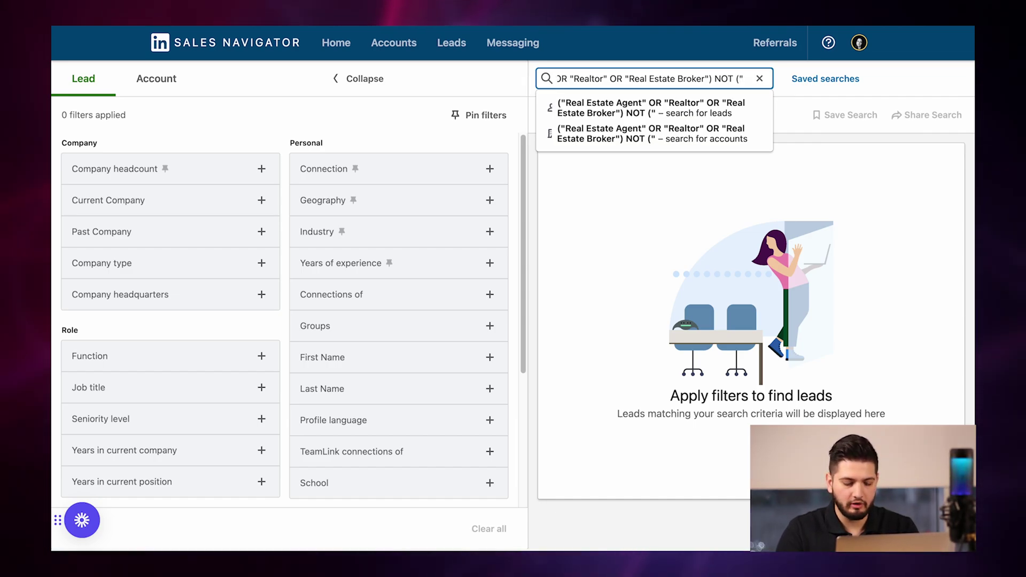
text(("Commer)
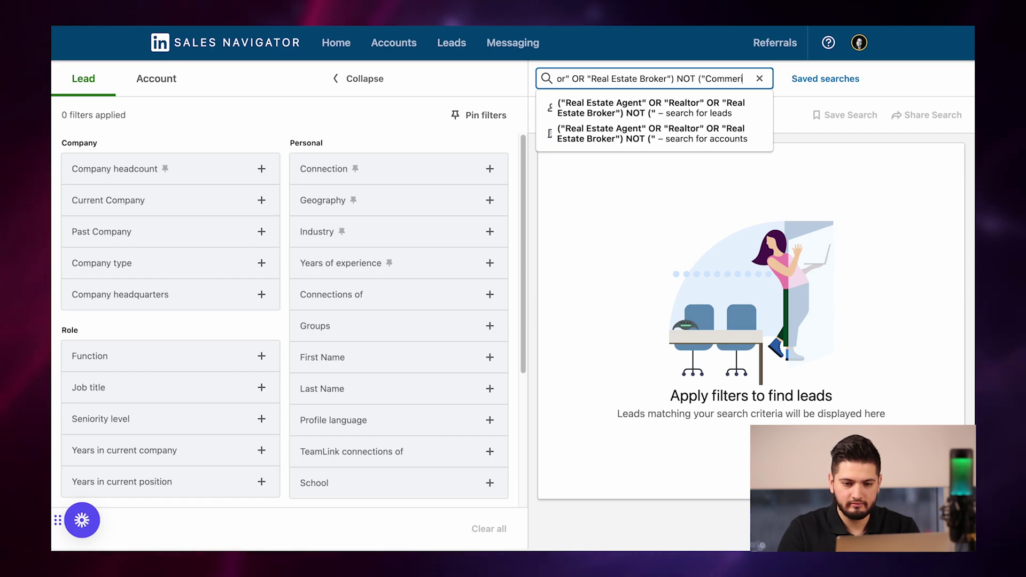
text(cial")
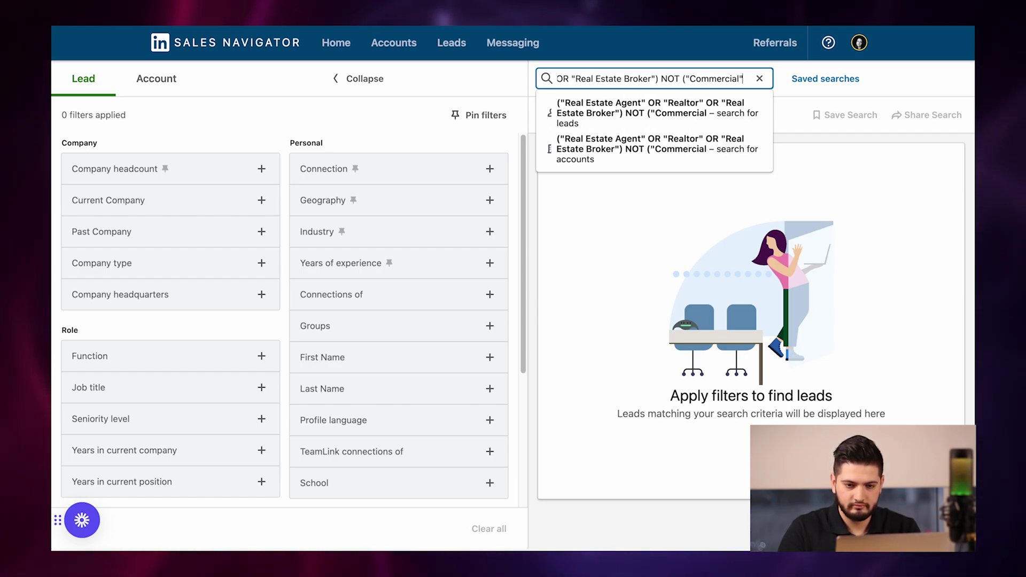
text( OR ")
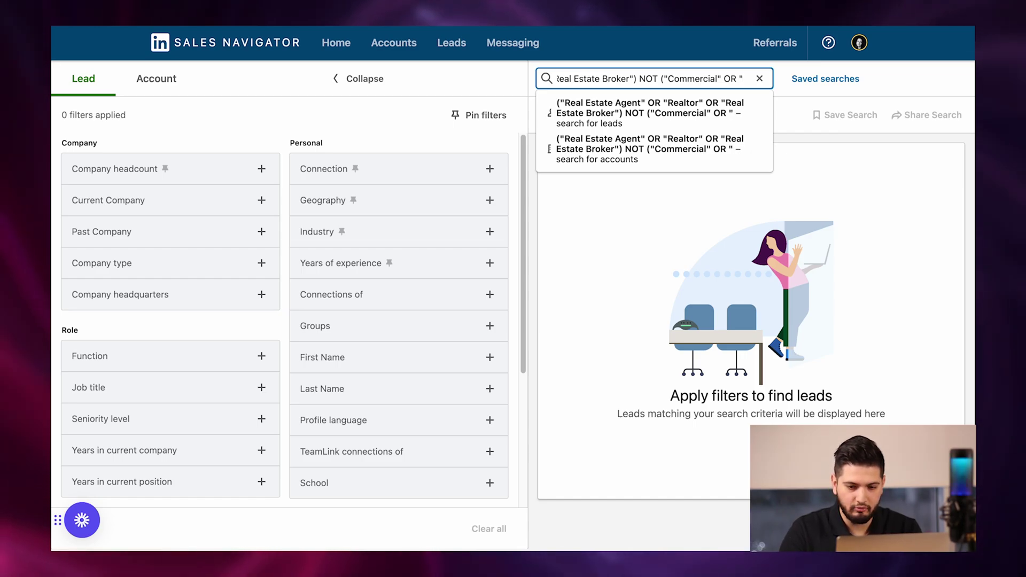
text(Mortga)
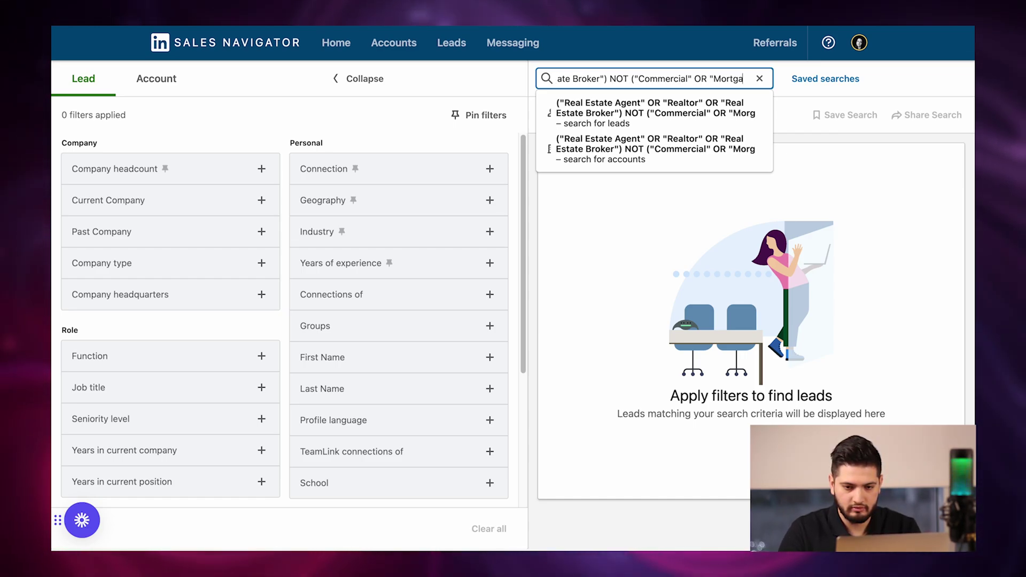
text(ge Broker)
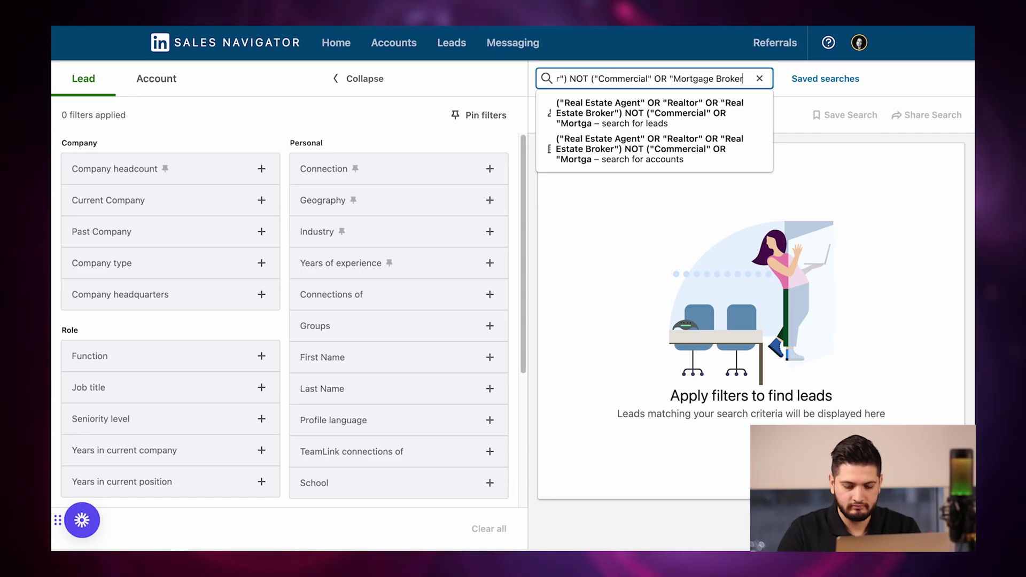
text("))
click(650, 121)
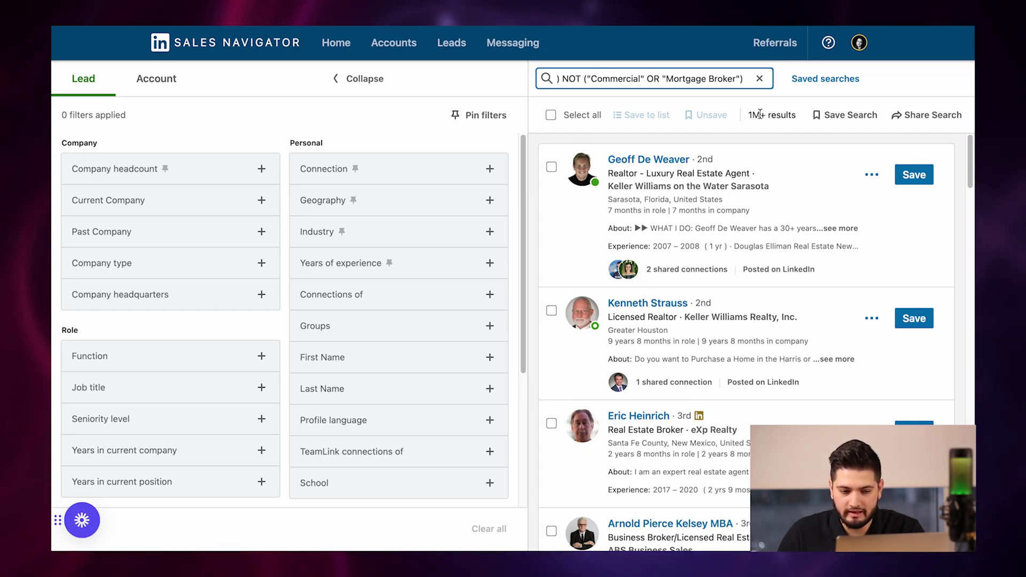
Add Real Estate Agent and Real Estate Broker as included current titles in the Job title filter
scroll(122, 373, down, 1)
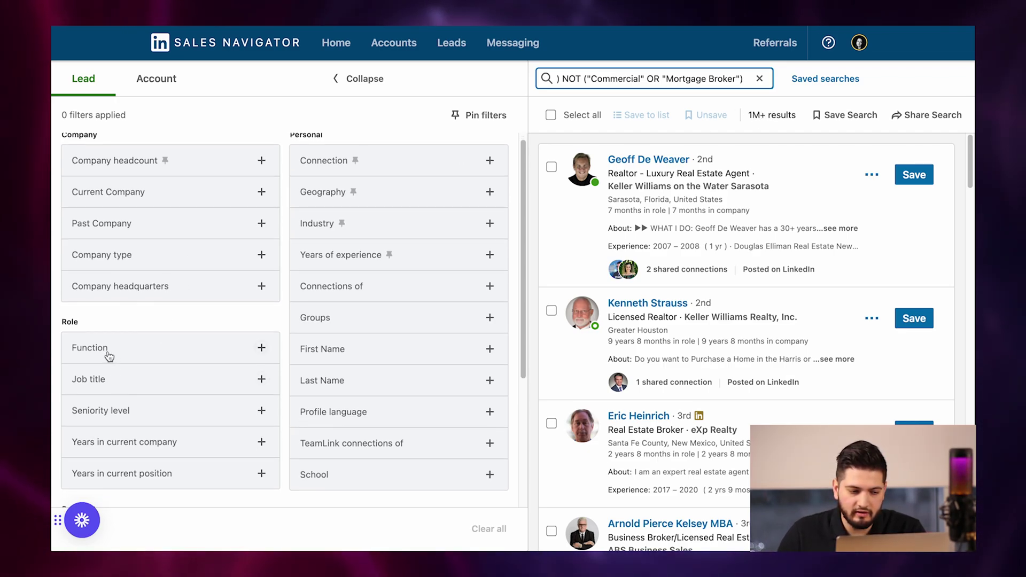
click(109, 371)
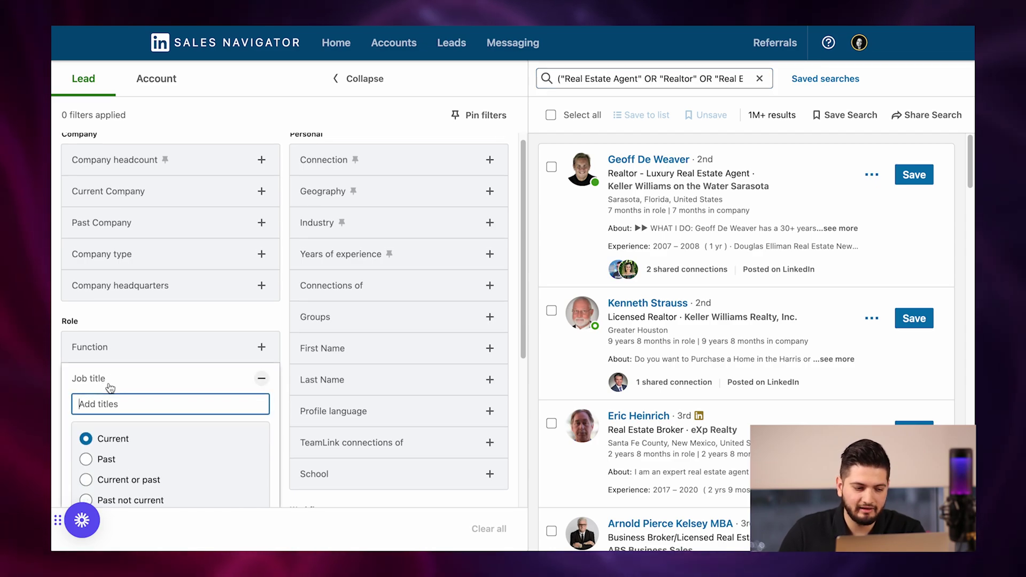
text(rea)
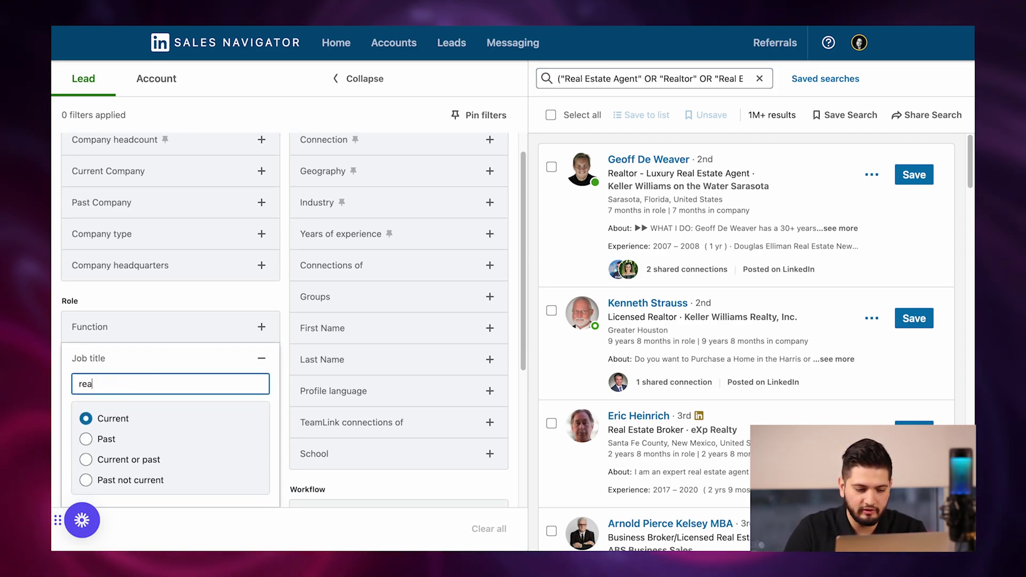
text(l estate agent)
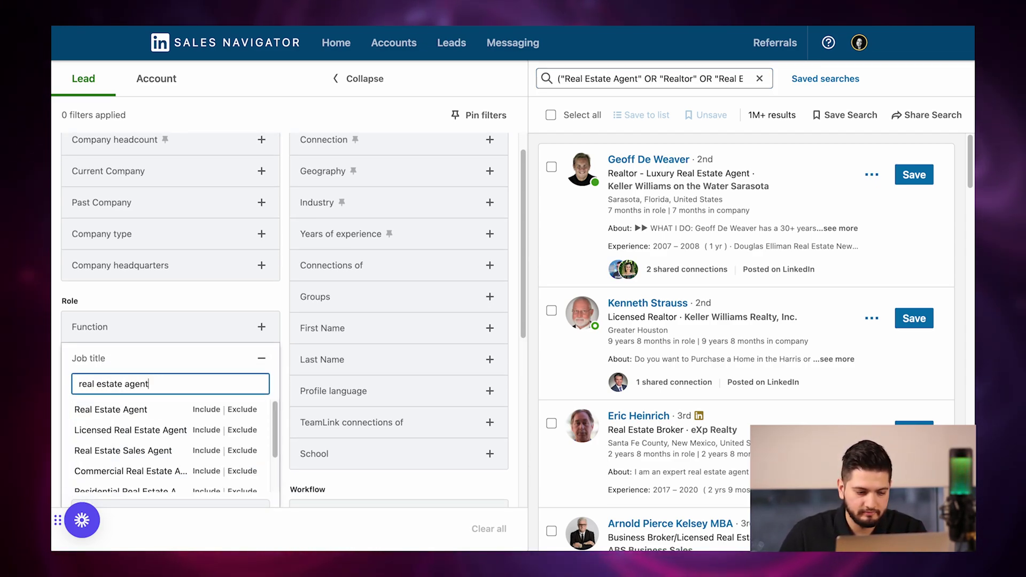
key(Return)
text(real estat)
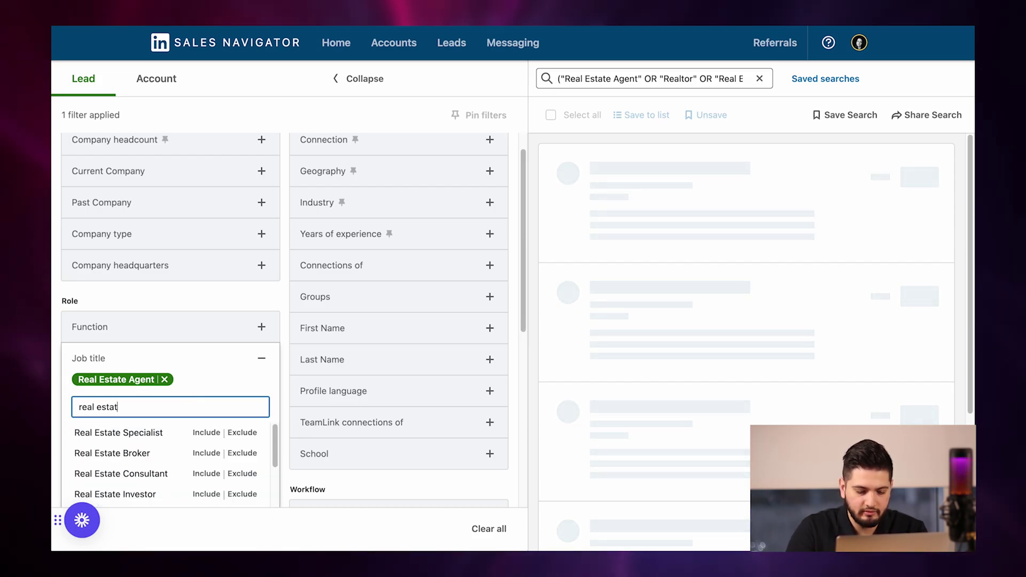
text(e broker)
key(Return)
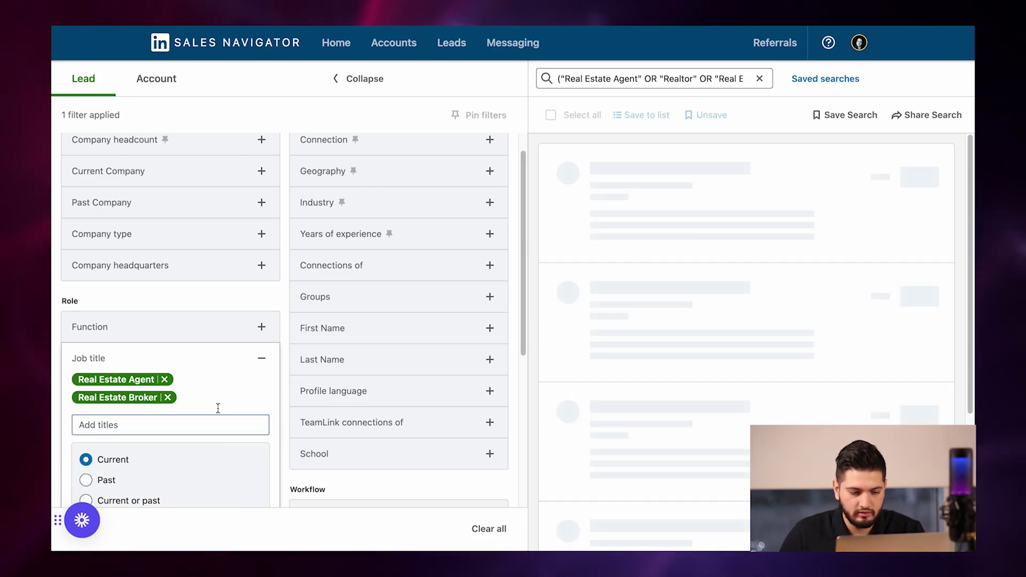
Filter Years in current position to 6 to 10 years and More than 10 years
scroll(217, 407, down, 3)
click(136, 443)
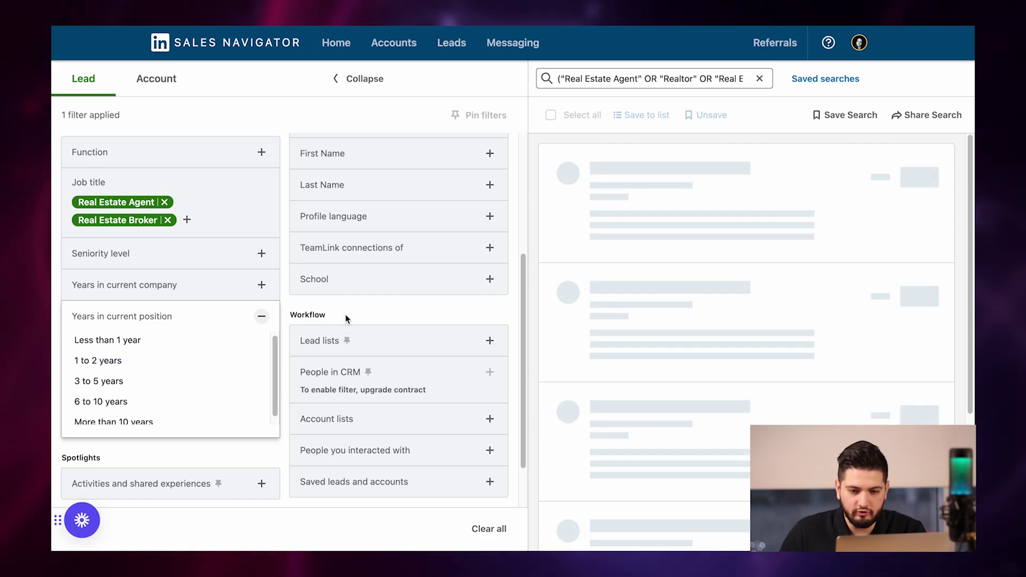
scroll(194, 389, down, 1)
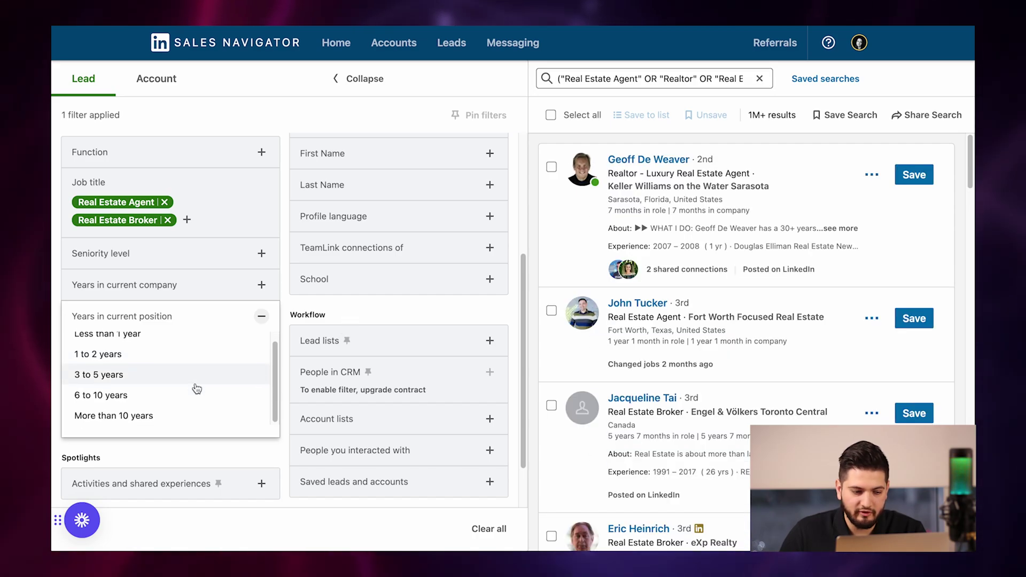
click(111, 398)
click(126, 425)
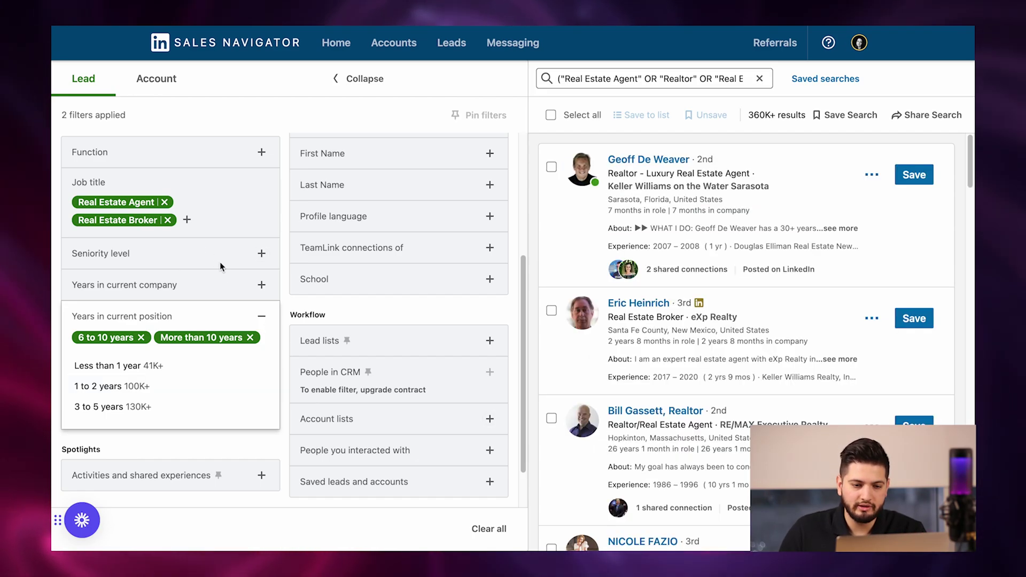
Set the Geography filter to include California, United States and exclude San Diego, California, United States
scroll(275, 277, down, 1)
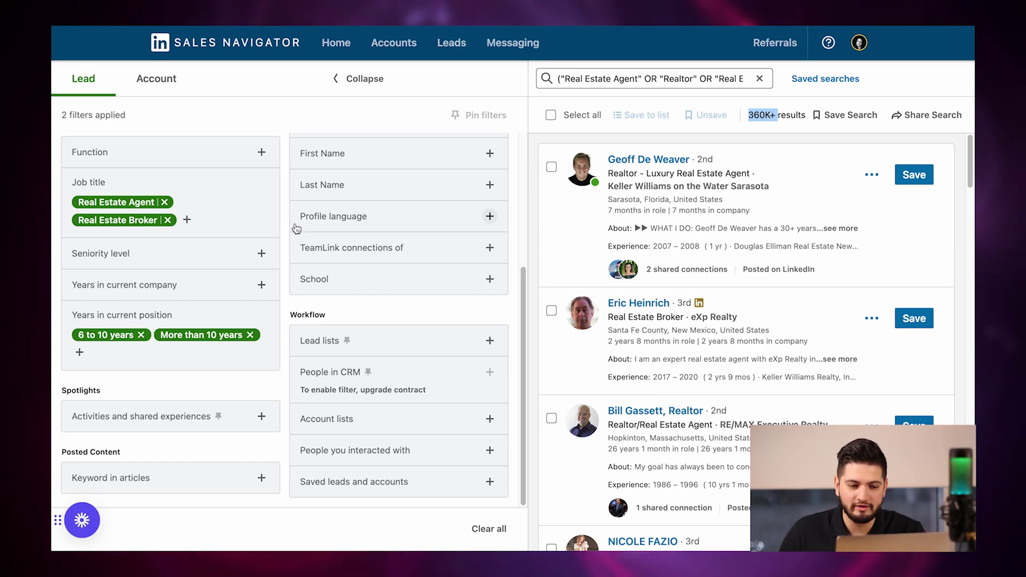
scroll(348, 233, up, 4)
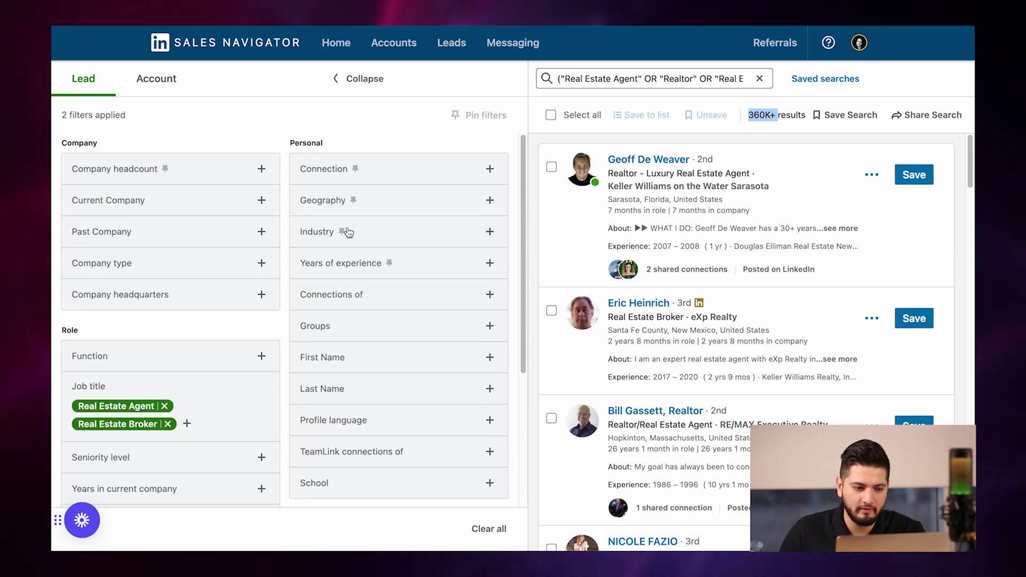
scroll(252, 293, down, 4)
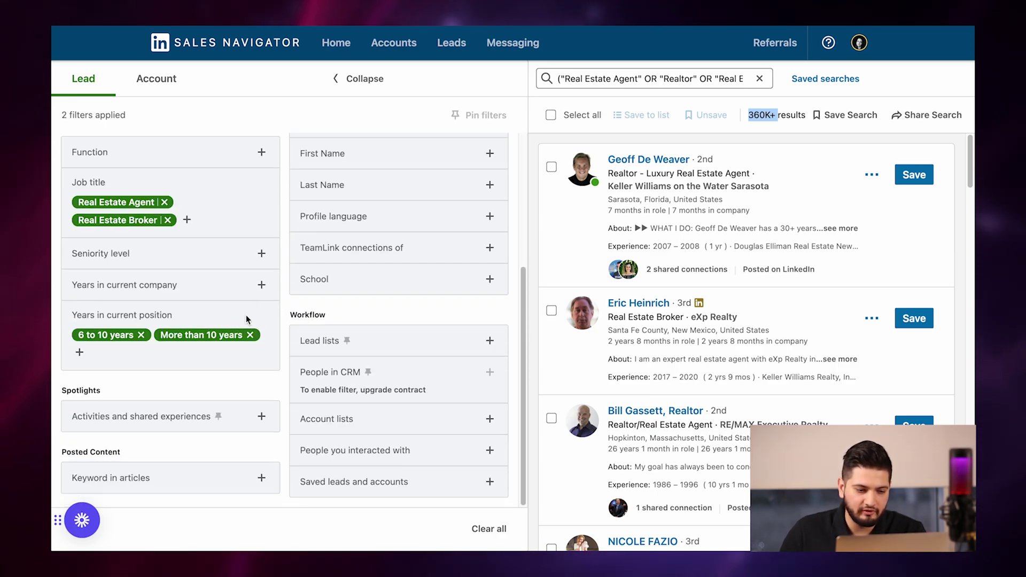
scroll(355, 188, up, 4)
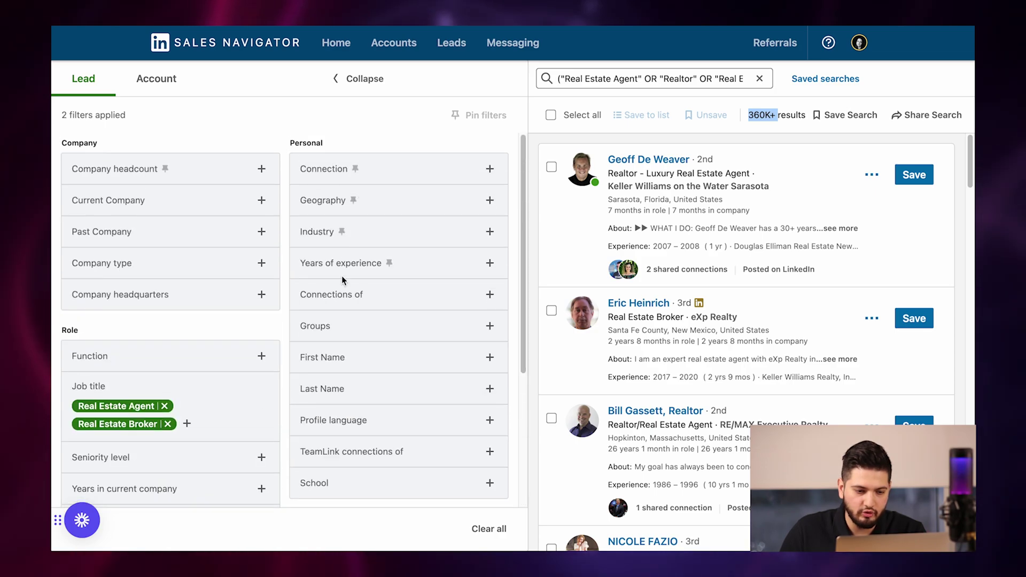
click(336, 207)
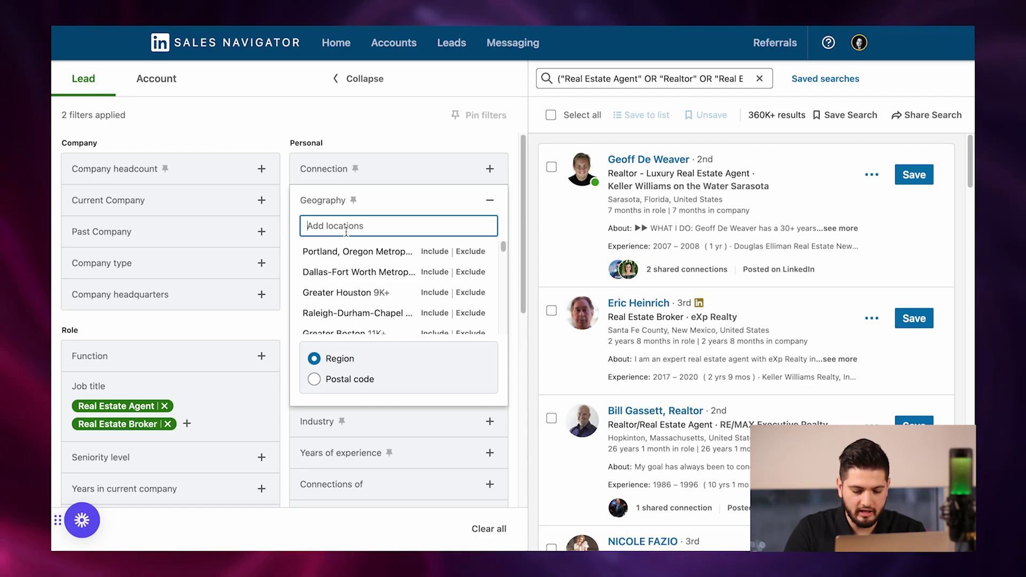
text(california)
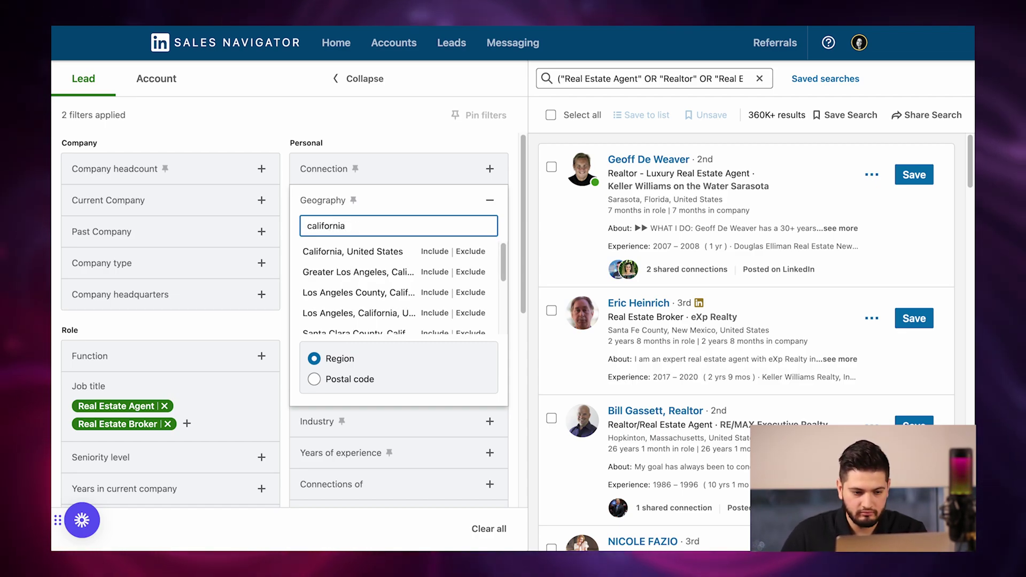
click(435, 252)
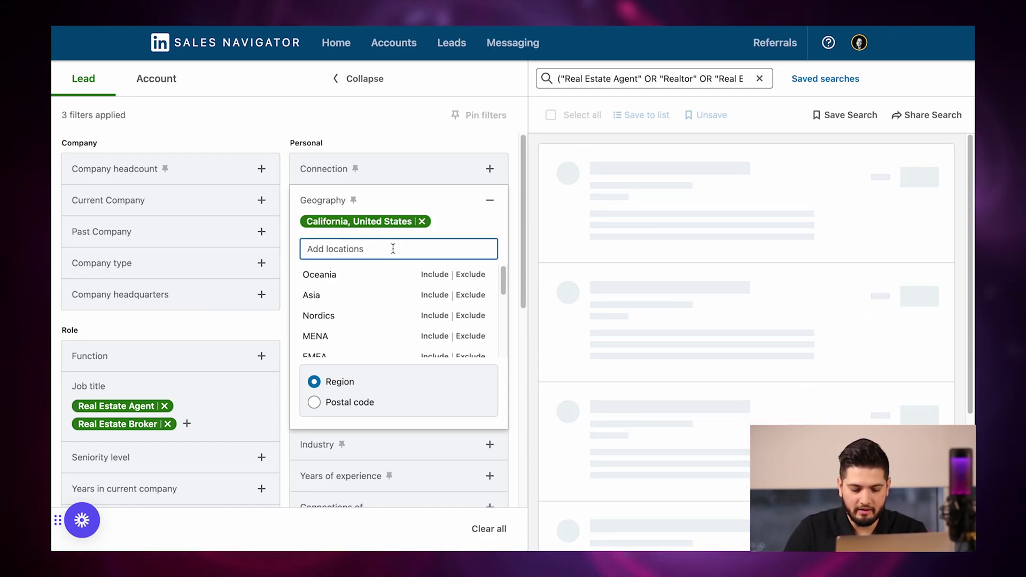
text(san diego)
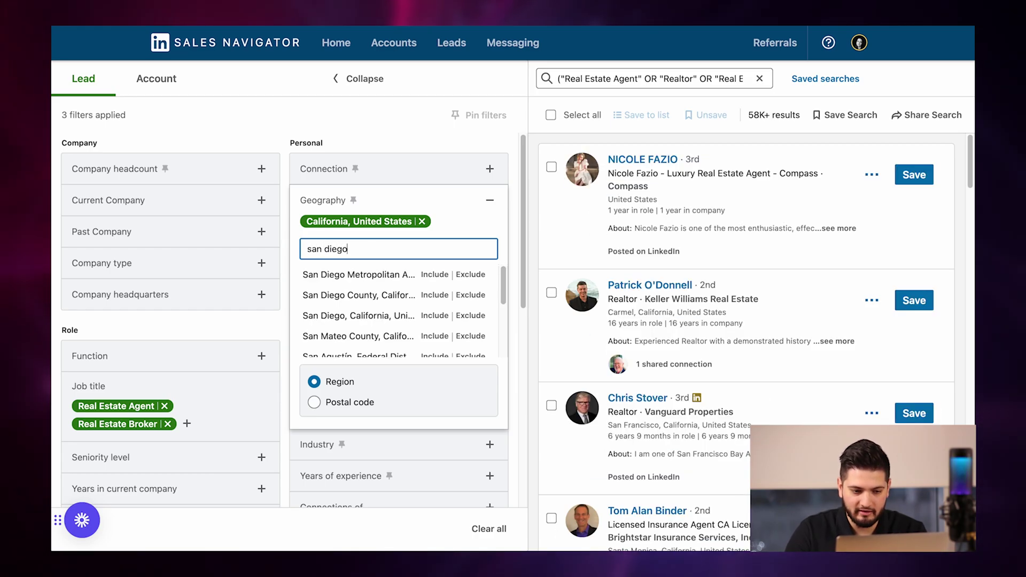
click(467, 272)
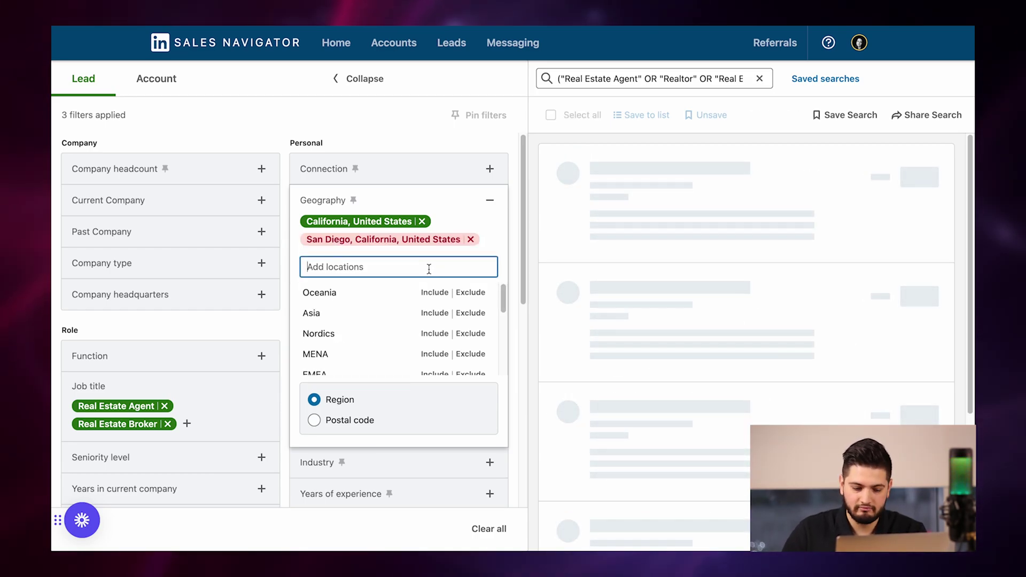
Include the Austin, Texas Metropolitan Area in the Geography filter and check the result count
text(austin)
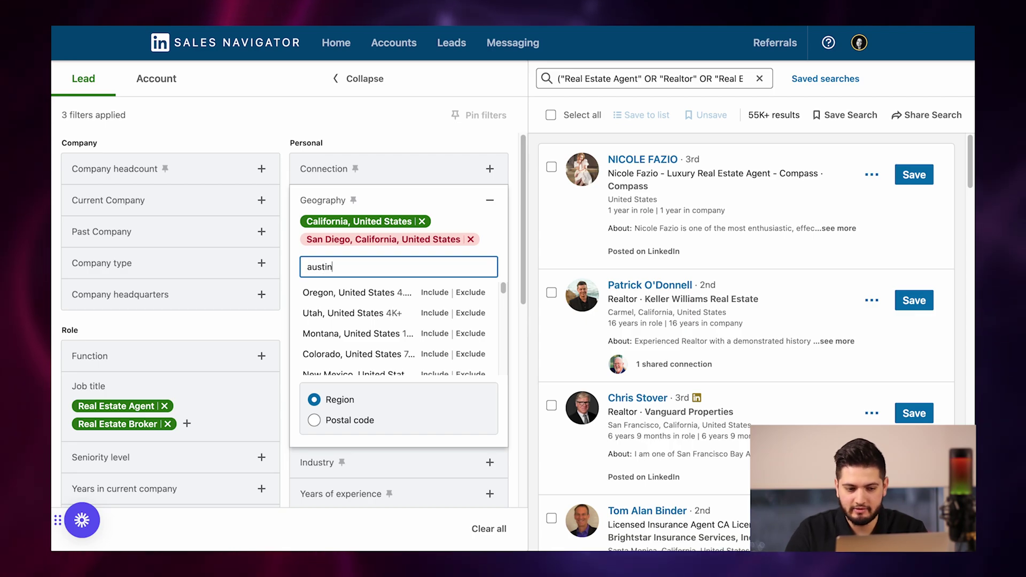
click(435, 293)
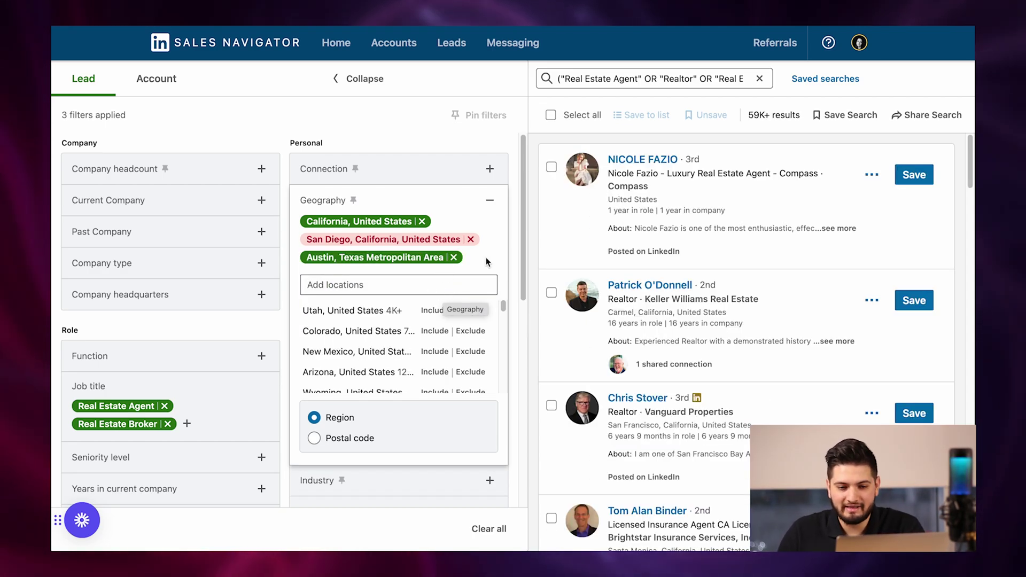
double_click(761, 115)
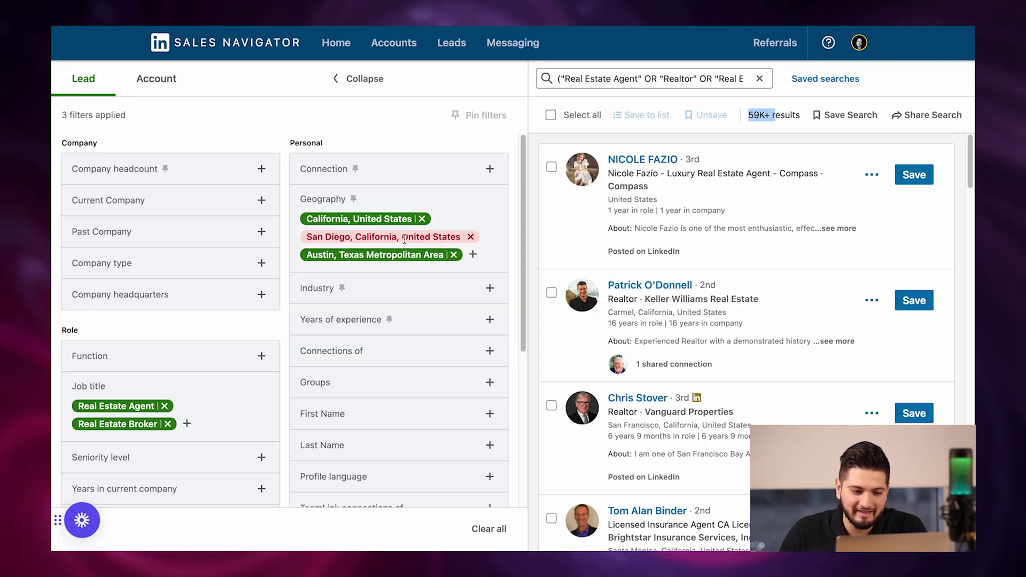
Limit the Connection filter to 2nd Degree Connections
scroll(401, 235, down, 3)
scroll(346, 239, up, 3)
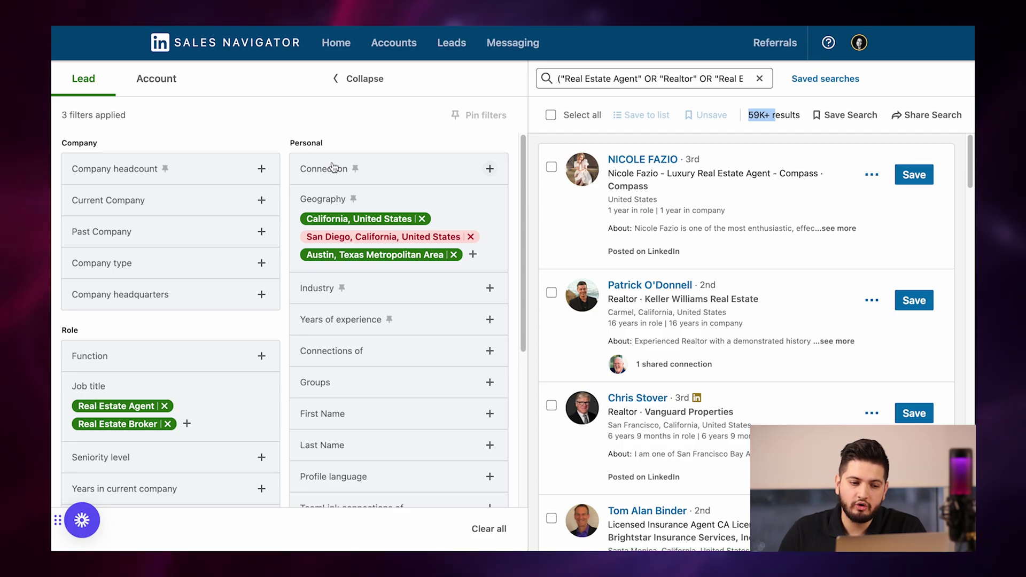
click(332, 167)
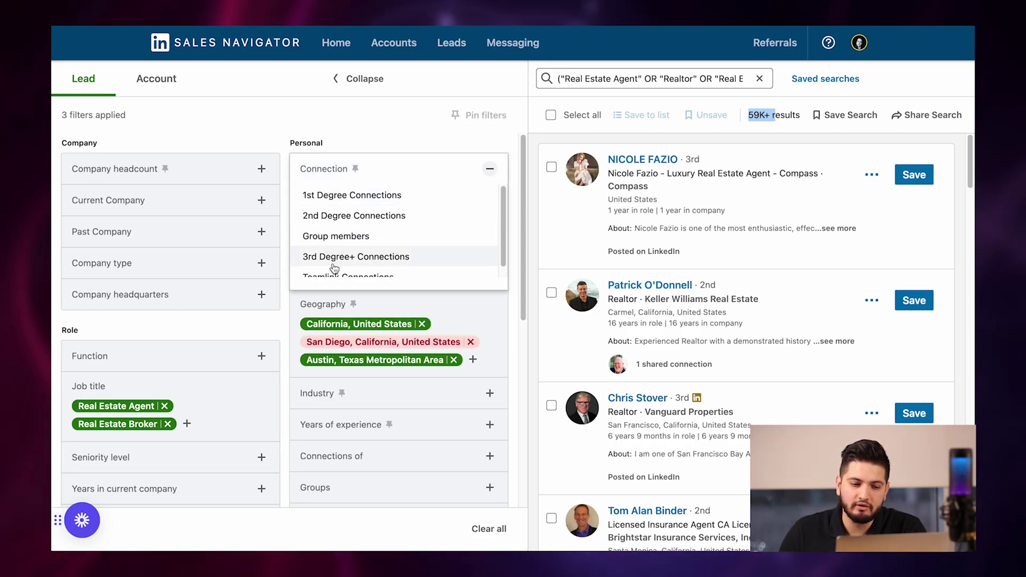
click(350, 217)
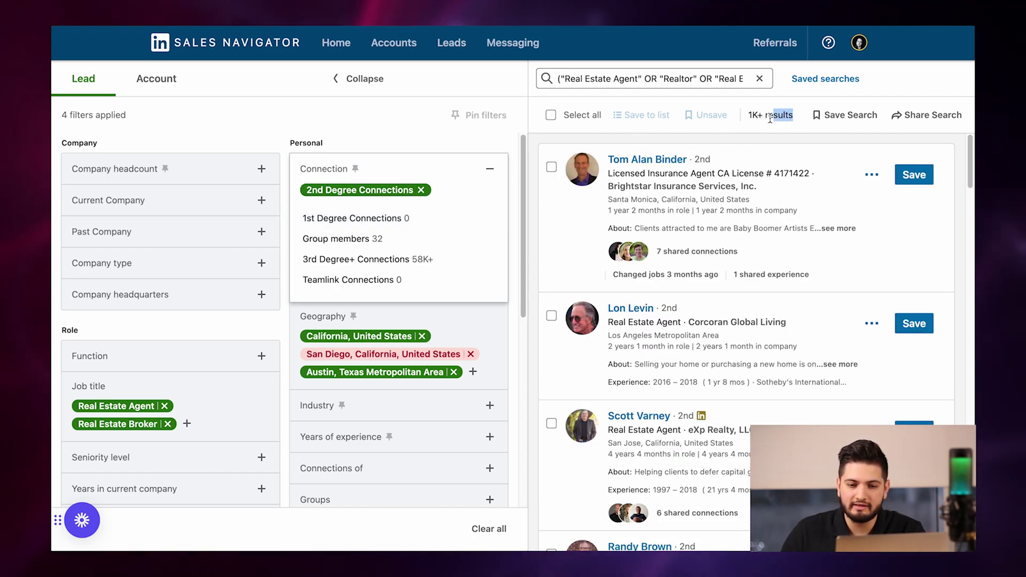
Restrict the leads to people who posted on LinkedIn in 30 days using the Activities and shared experiences spotlight
scroll(110, 326, down, 5)
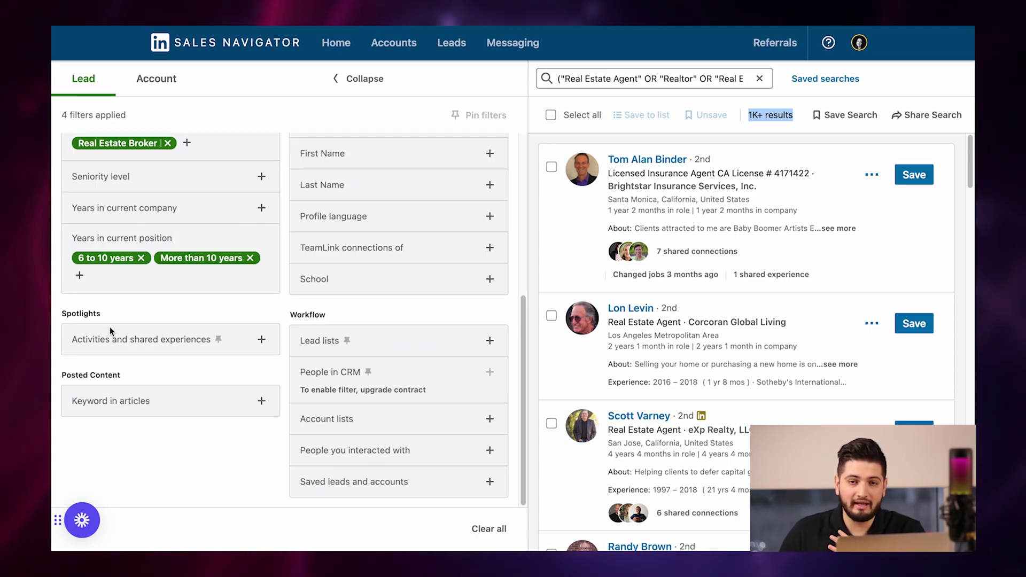
click(119, 344)
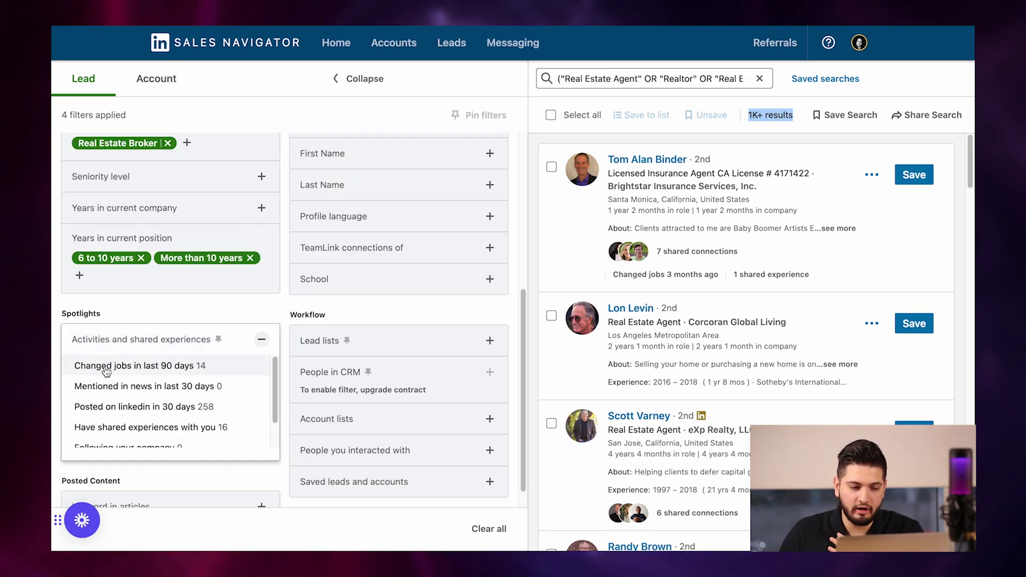
click(87, 409)
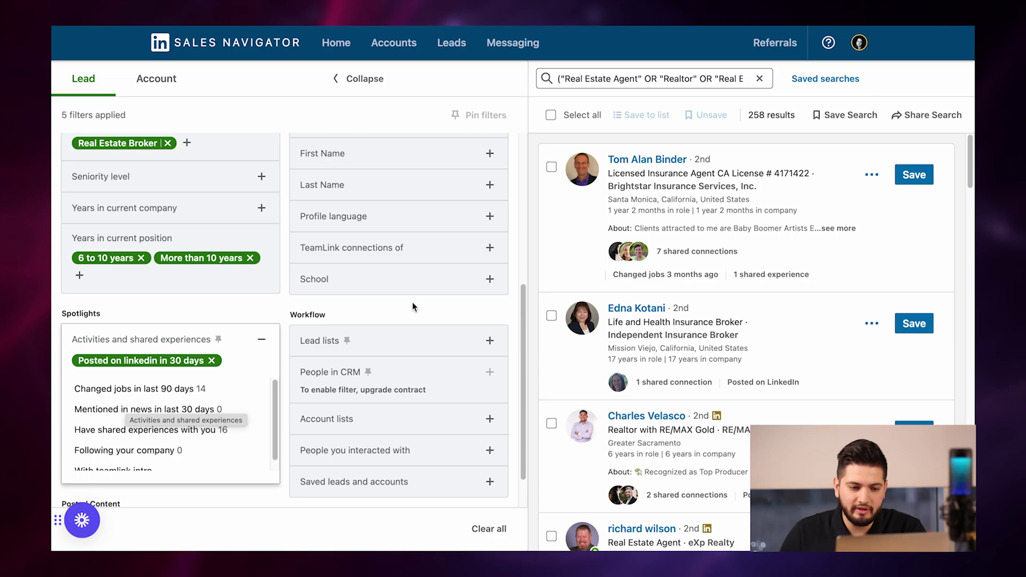
Review the whole Boolean keyword query, rerun the search with it, and look over the applied geography, role and spotlight filters
scroll(412, 302, up, 10)
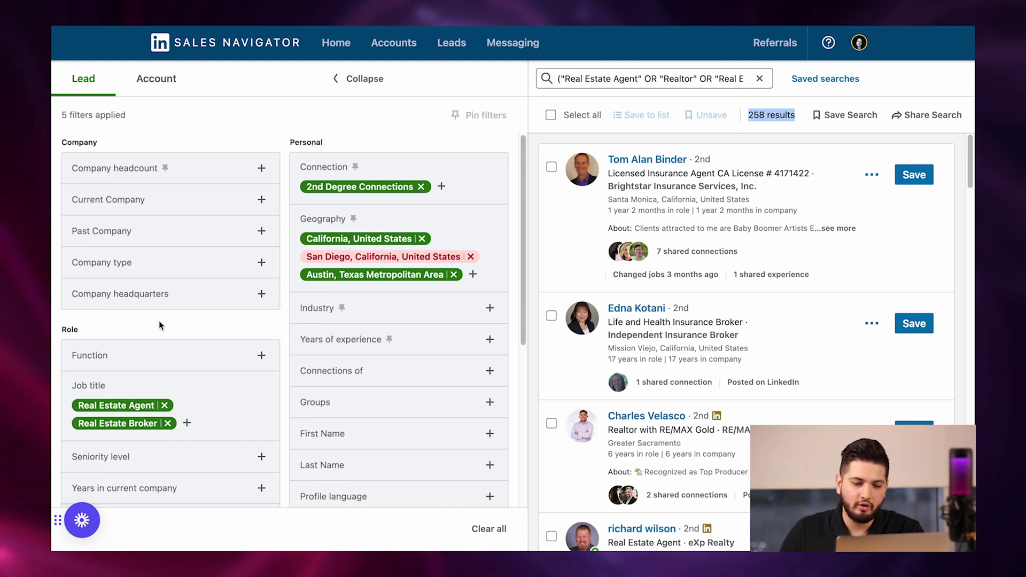
click(569, 79)
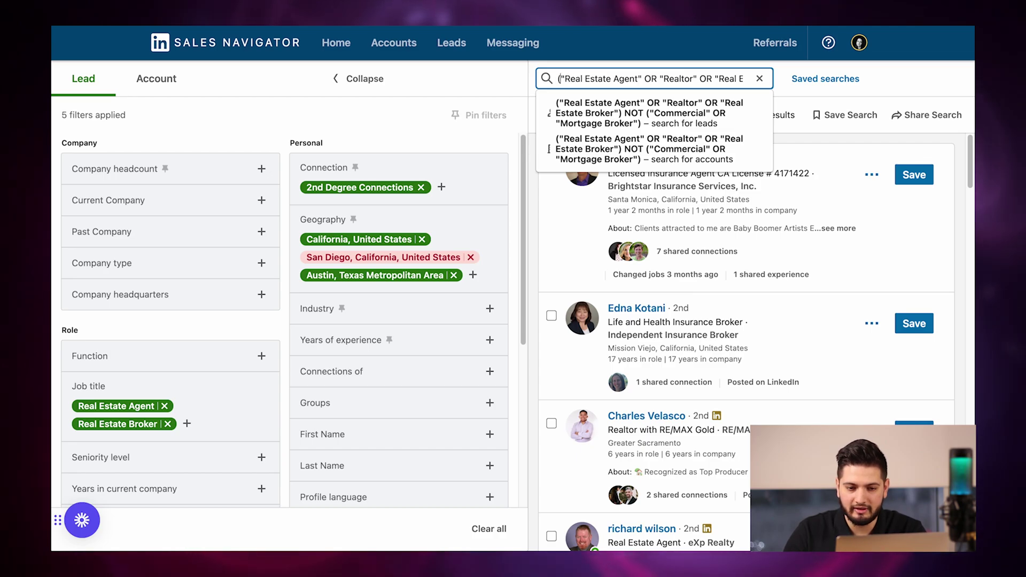
click(603, 79)
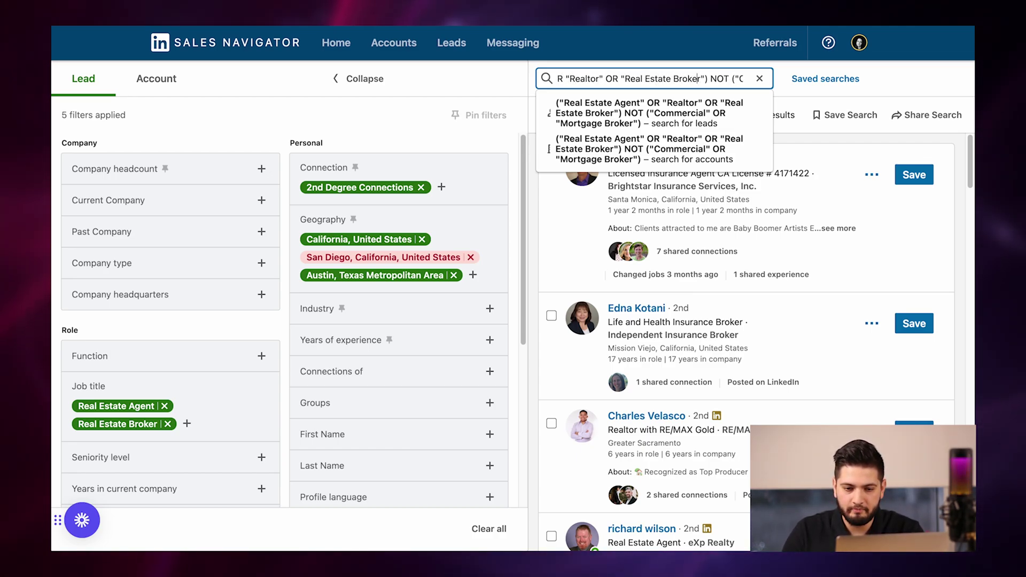
drag(743, 83, 764, 80)
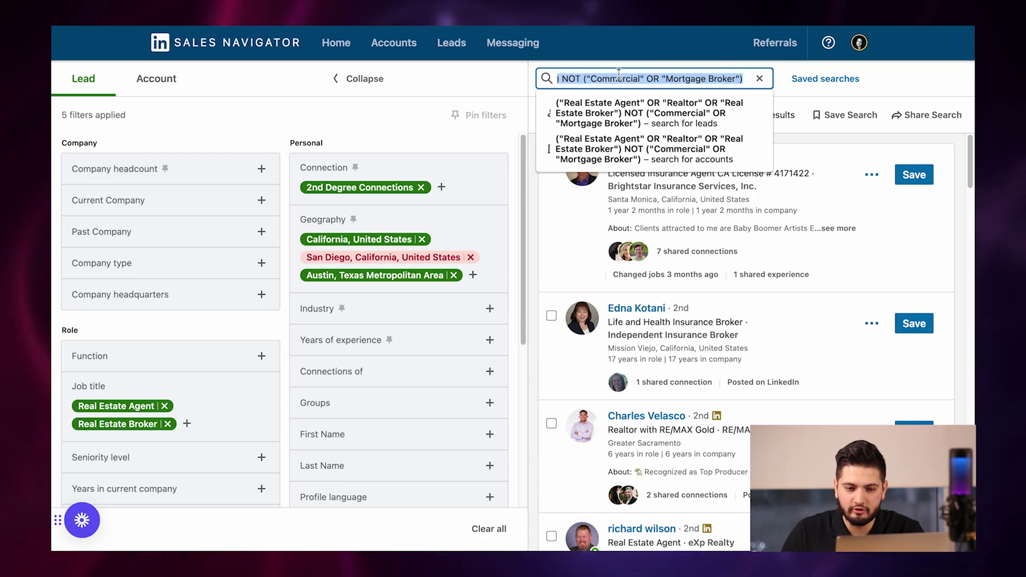
click(612, 78)
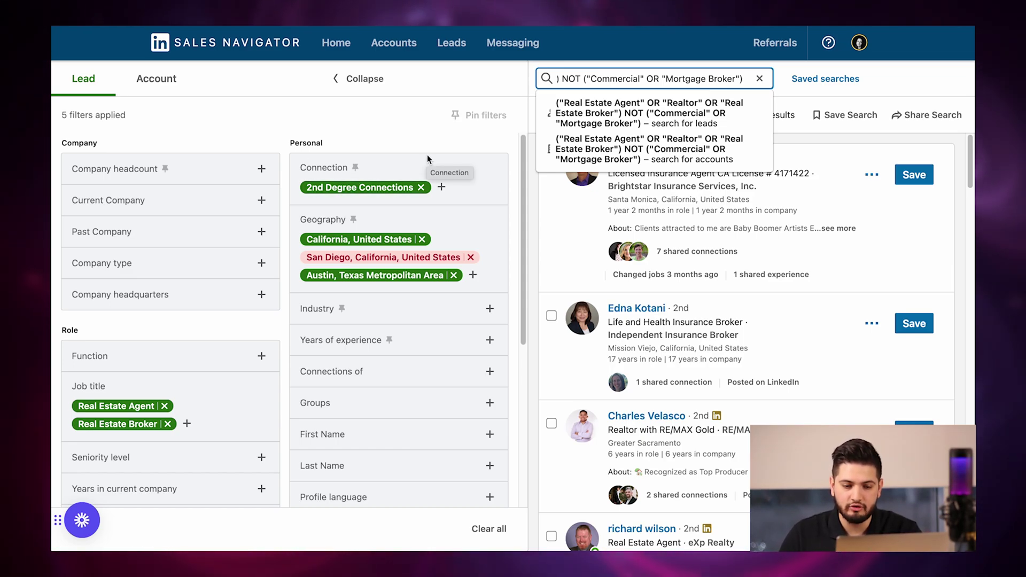
key(Return)
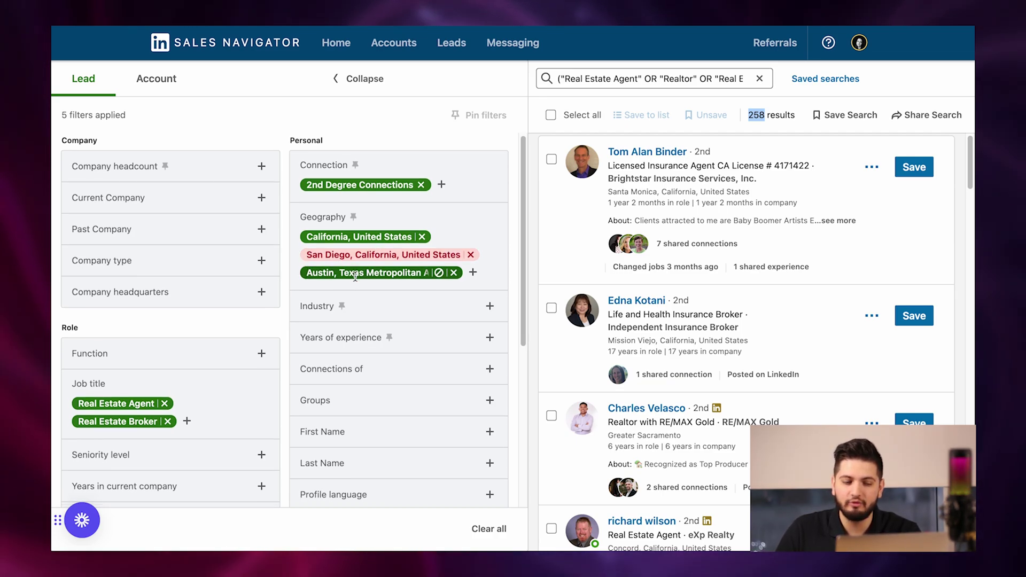
scroll(380, 246, down, 3)
scroll(380, 246, down, 1)
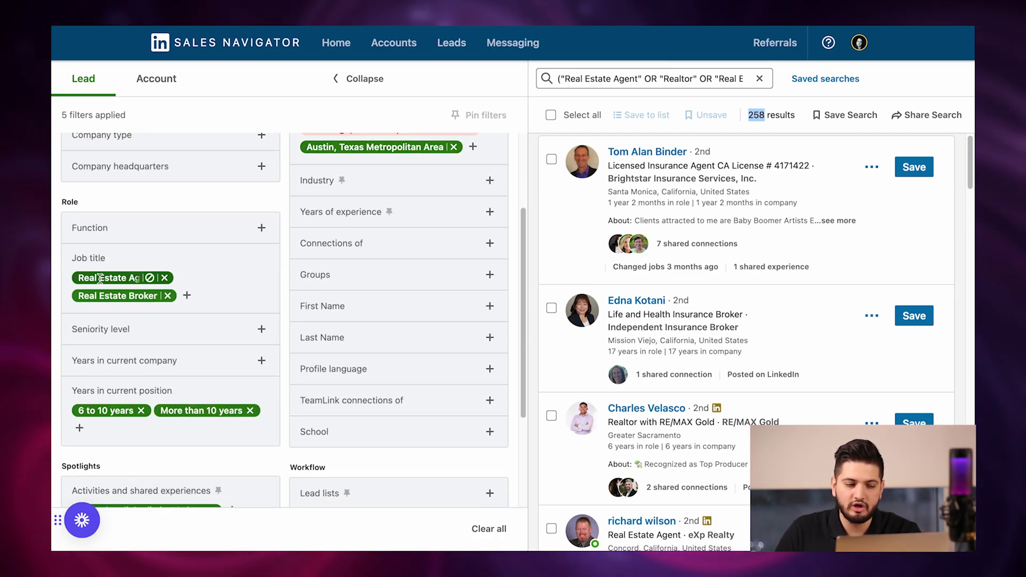
scroll(182, 288, down, 1)
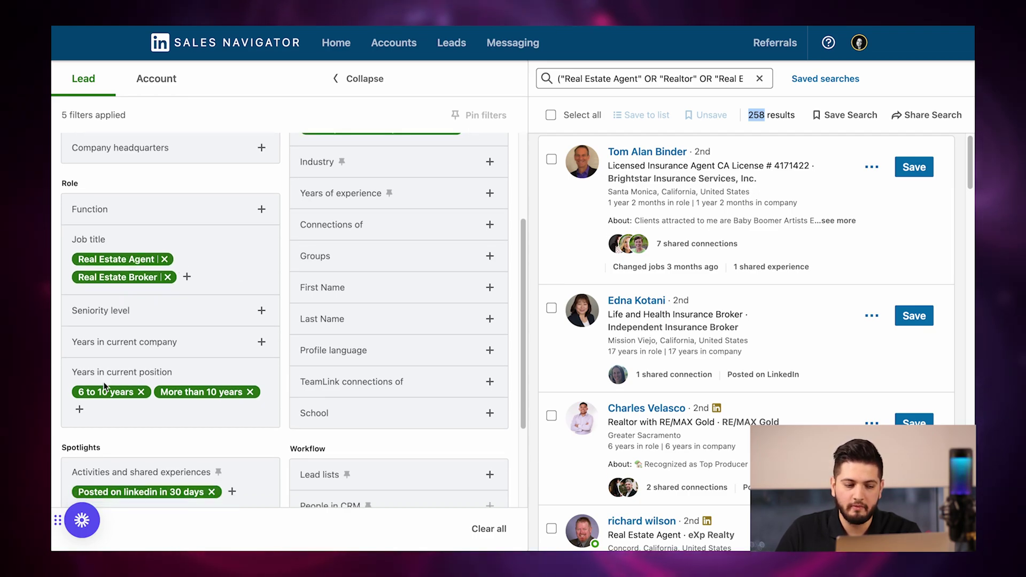
Look over the applied job title, years in current position and spotlight filters and the remaining filter categories
scroll(114, 376, down, 1)
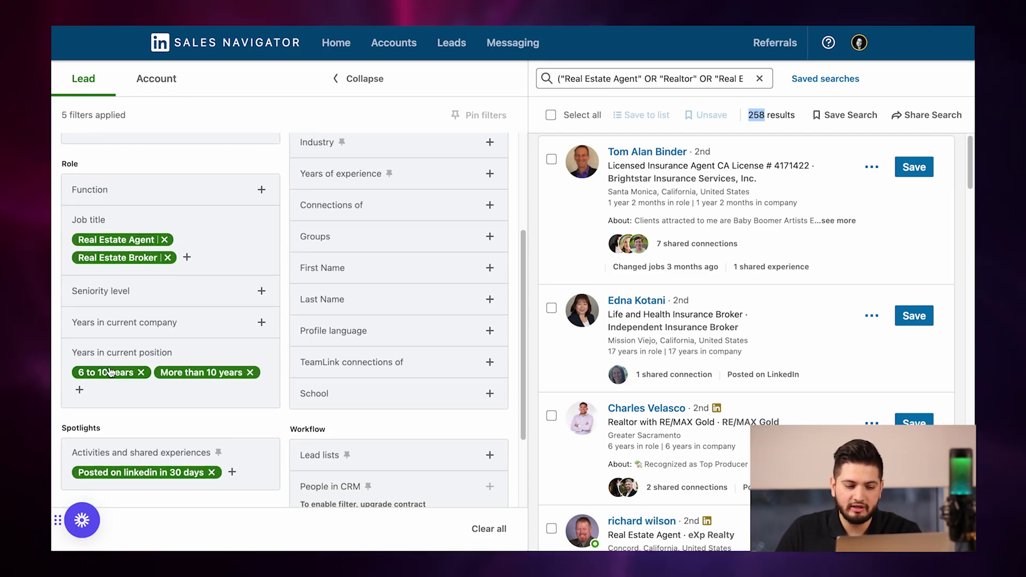
scroll(187, 377, down, 2)
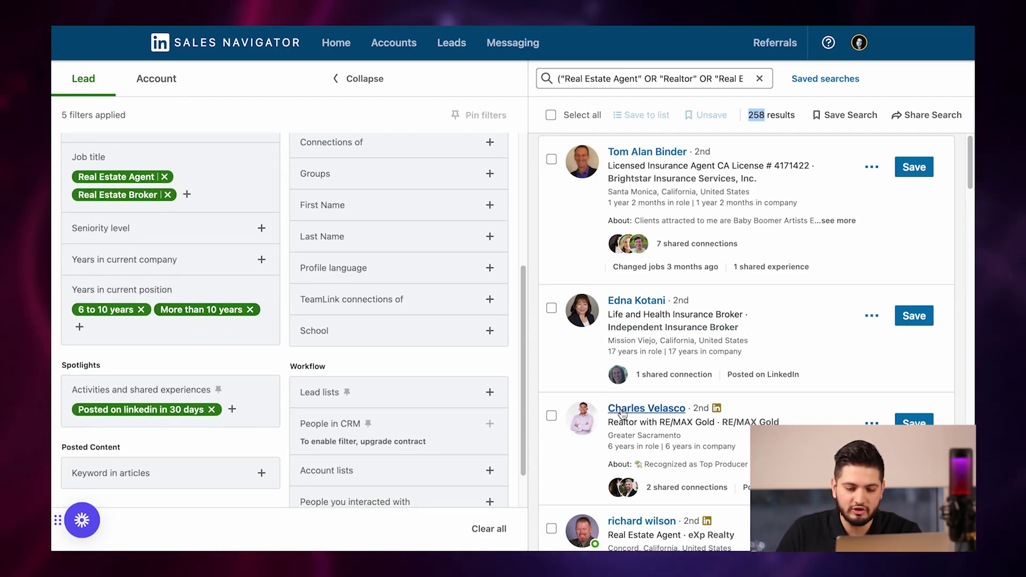
scroll(184, 338, down, 2)
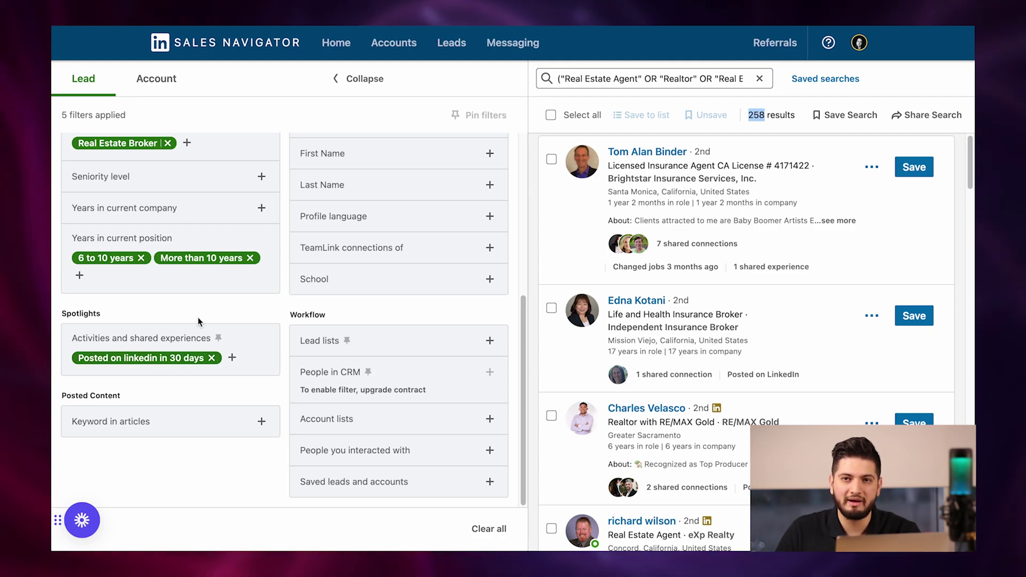
scroll(197, 315, up, 10)
Browse the matching leads on the first results page, then open page 2 and check whether its profiles fit too
scroll(692, 267, down, 20)
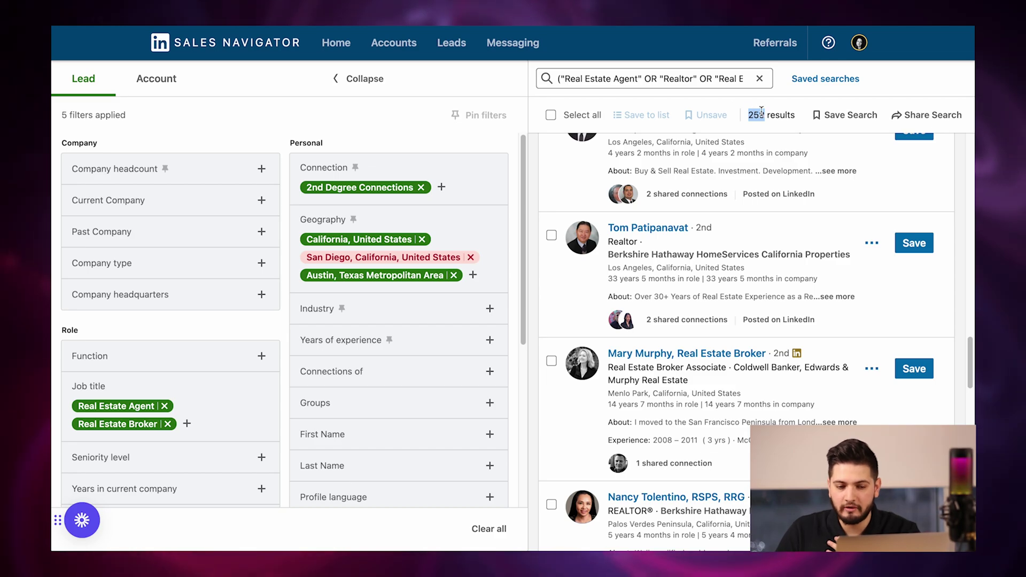
scroll(619, 255, up, 20)
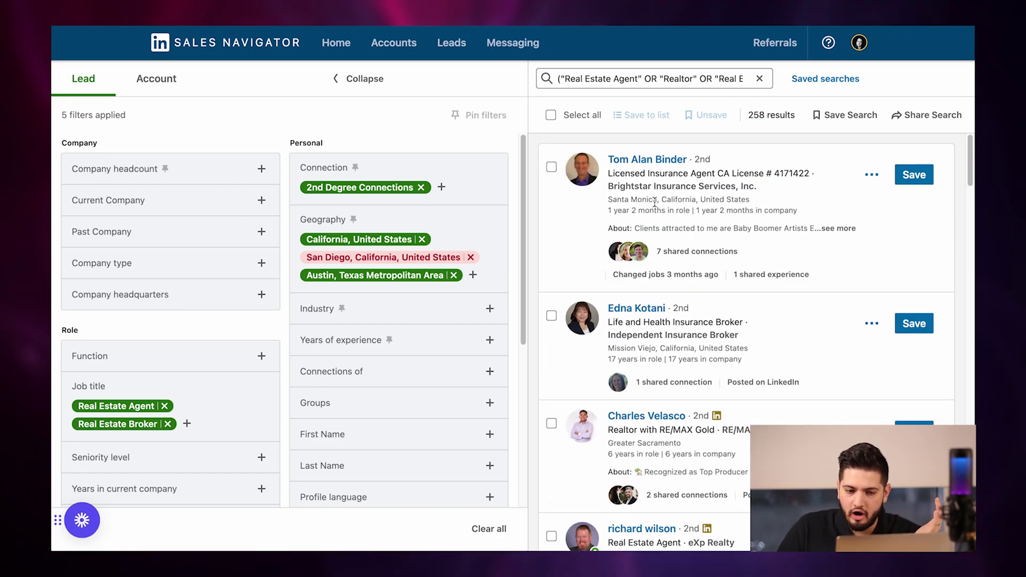
scroll(639, 173, down, 1)
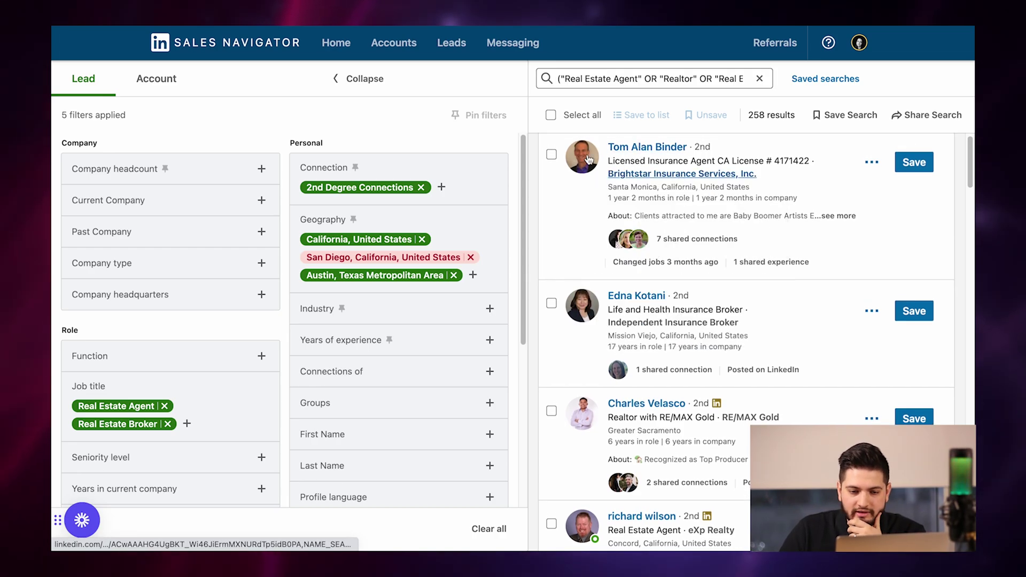
scroll(633, 294, down, 2)
scroll(634, 293, down, 15)
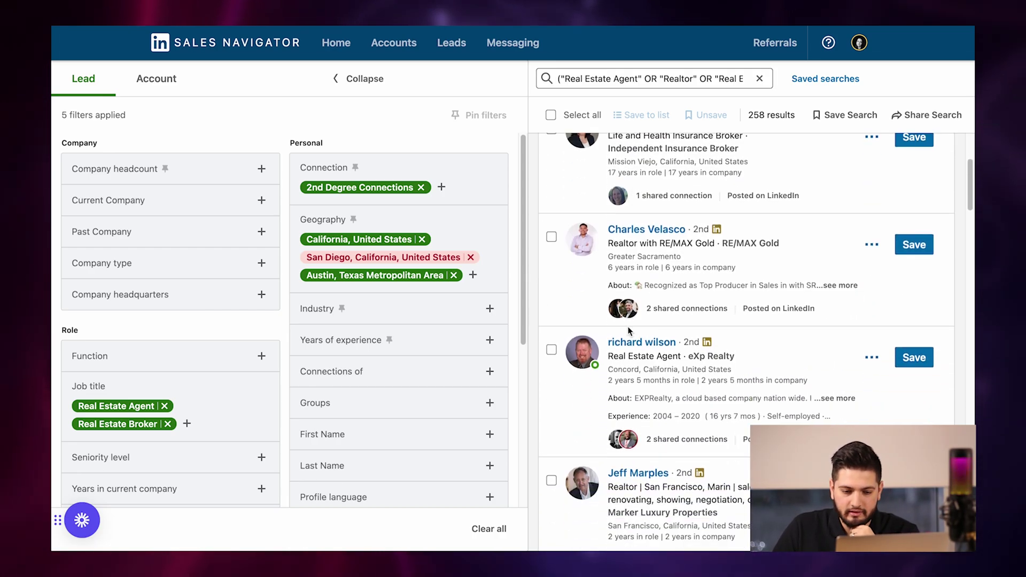
scroll(628, 334, down, 20)
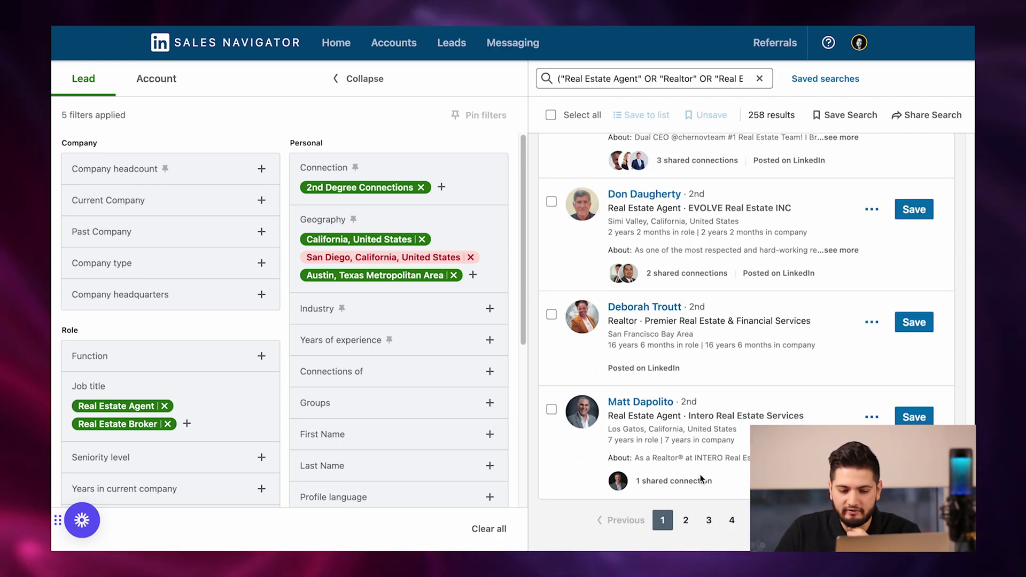
click(686, 520)
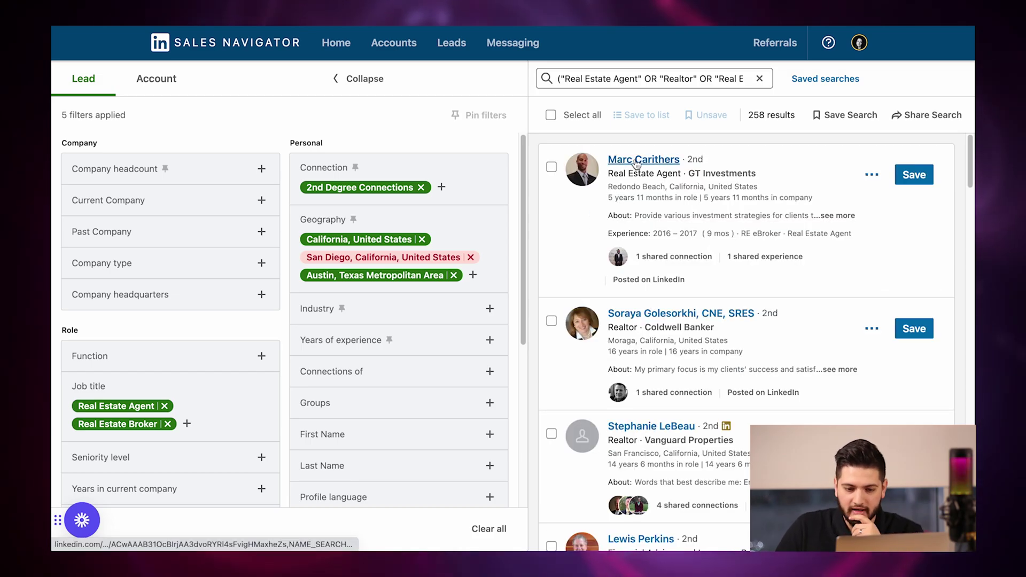
scroll(634, 354, down, 5)
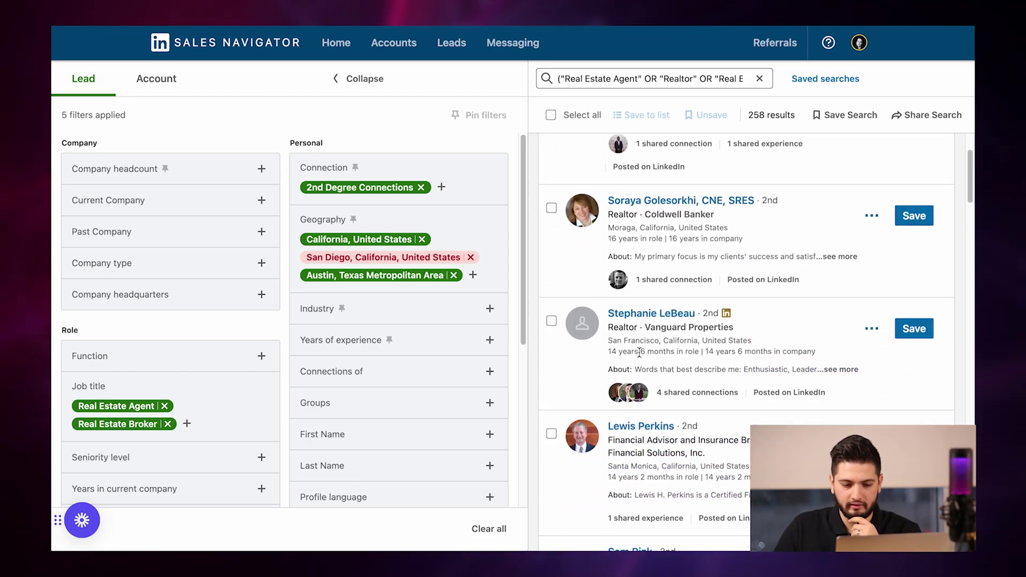
scroll(629, 281, up, 5)
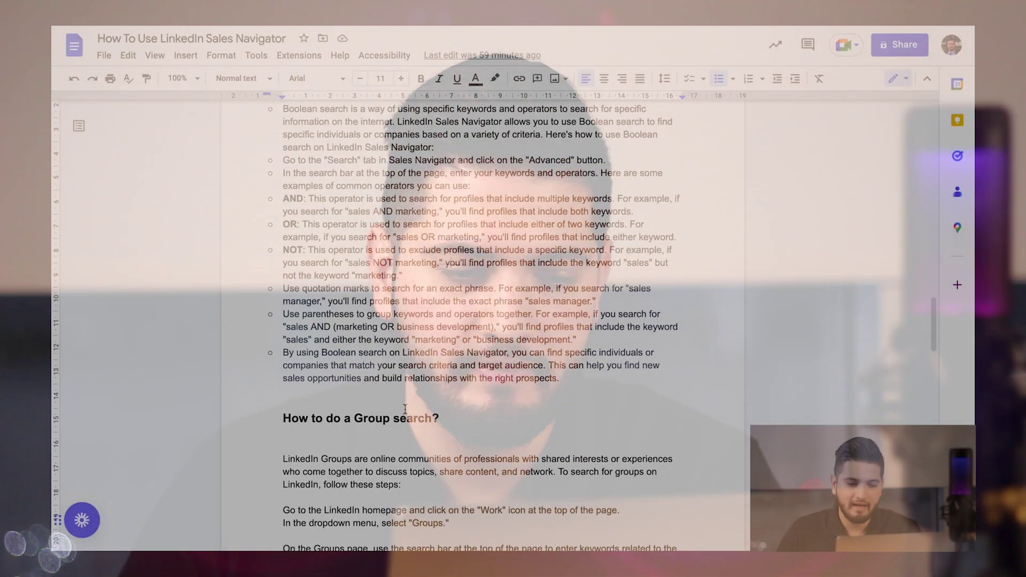
Review the filter categories from Job Titles to Spotlights in the Google Docs guide and compare them with the Sales Navigator filters
scroll(360, 348, down, 4)
scroll(376, 323, up, 15)
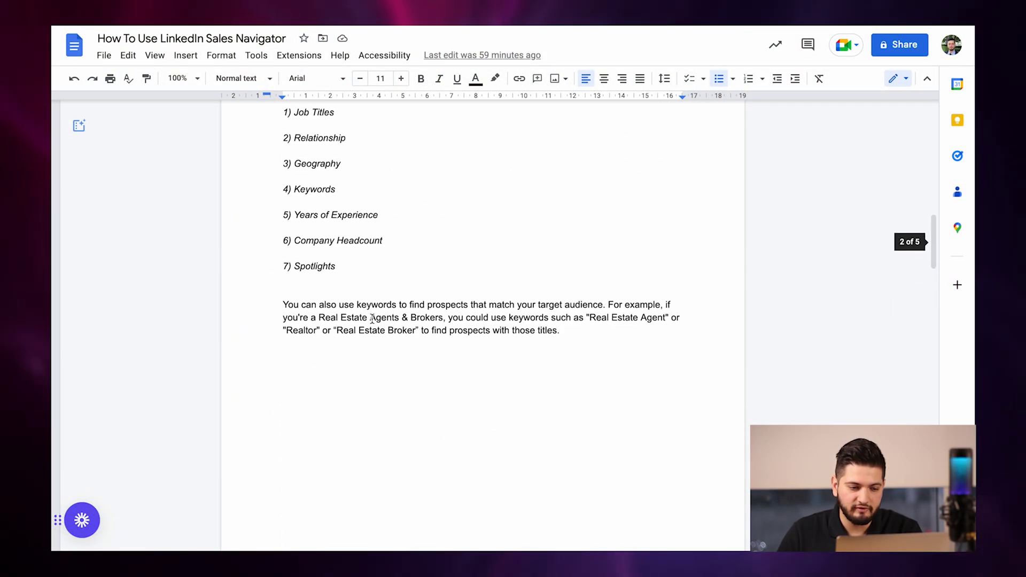
drag(347, 384, 283, 196)
click(284, 298)
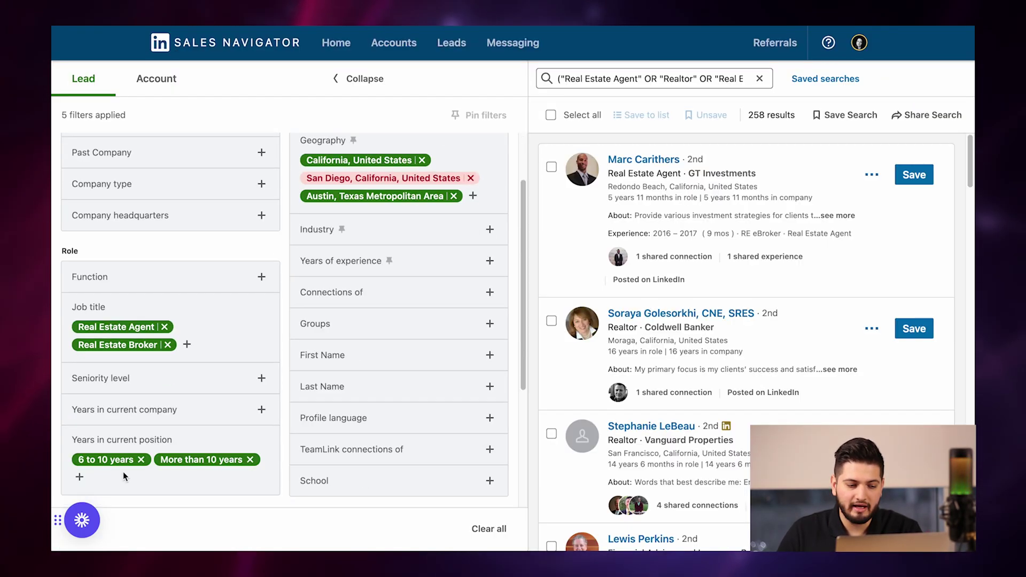
scroll(122, 472, down, 5)
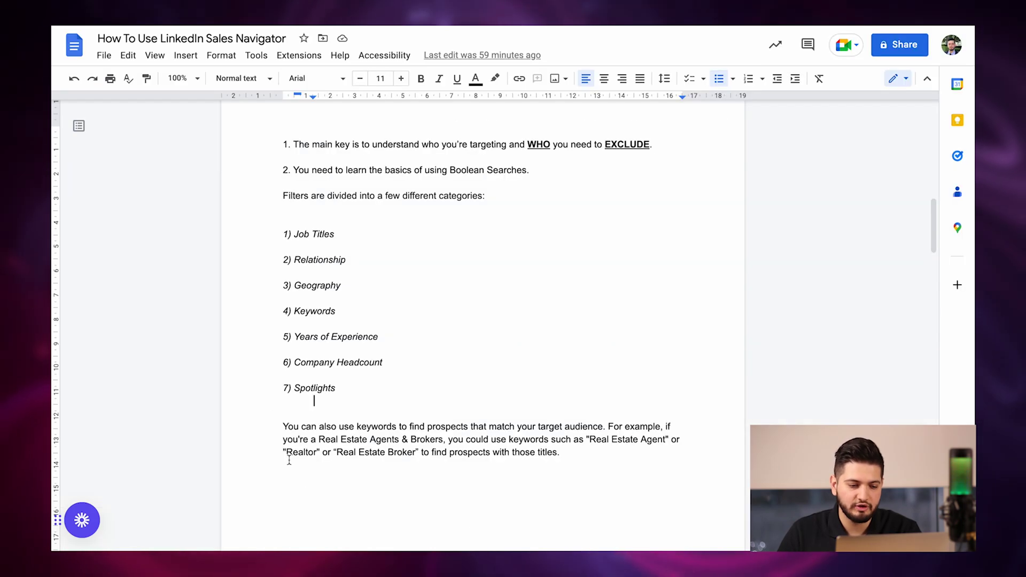
scroll(373, 495, down, 10)
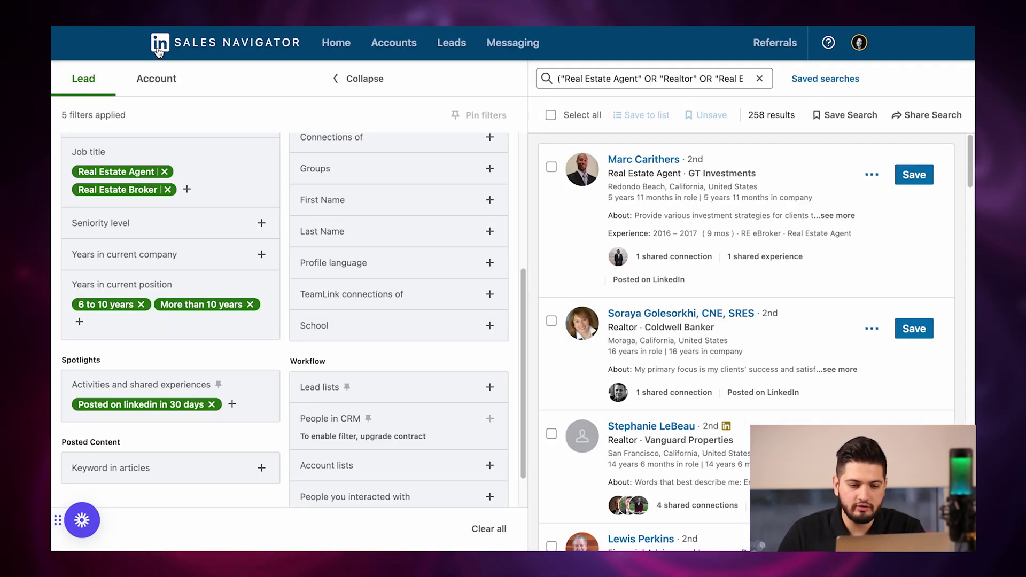
Remove the 2nd Degree Connections restriction from the Connection filter
scroll(403, 174, up, 5)
scroll(456, 295, down, 5)
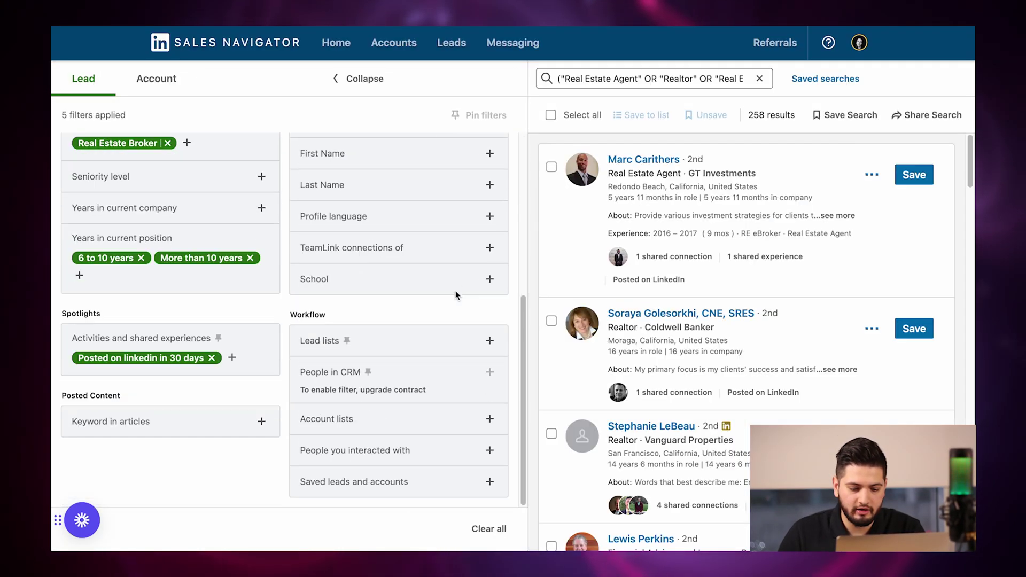
scroll(483, 492, up, 5)
scroll(307, 286, down, 5)
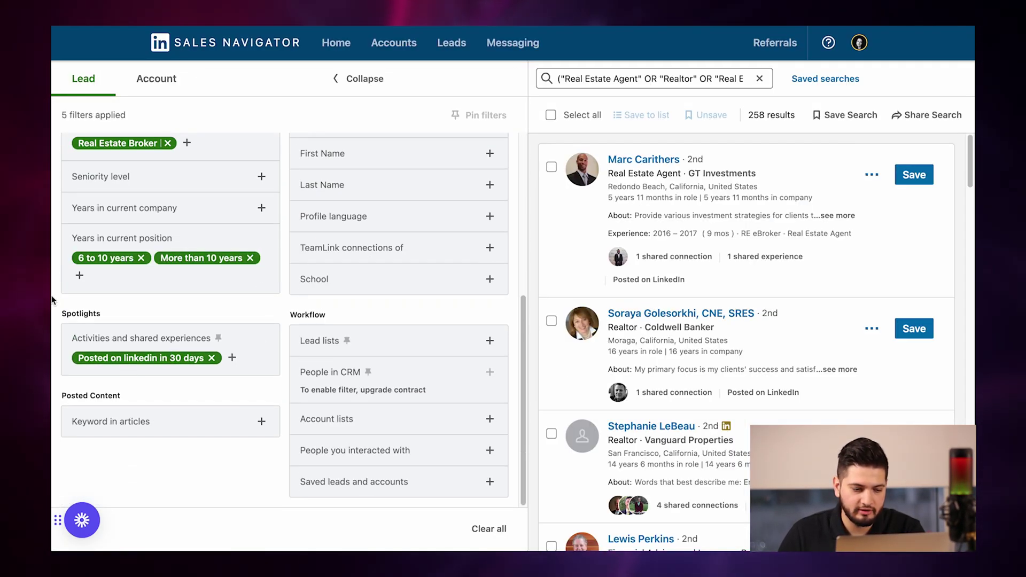
scroll(189, 380, up, 4)
scroll(339, 258, down, 4)
scroll(440, 247, up, 5)
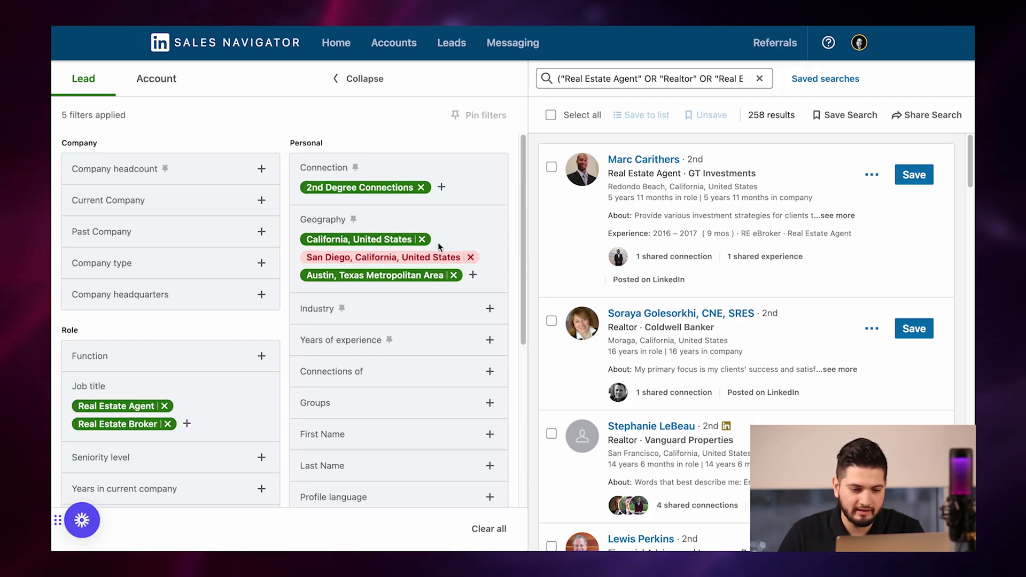
click(421, 187)
Search the Groups filter for "realtors" and include the Realtors on the Internet group and the Real Estate Agent Group
scroll(335, 381, down, 1)
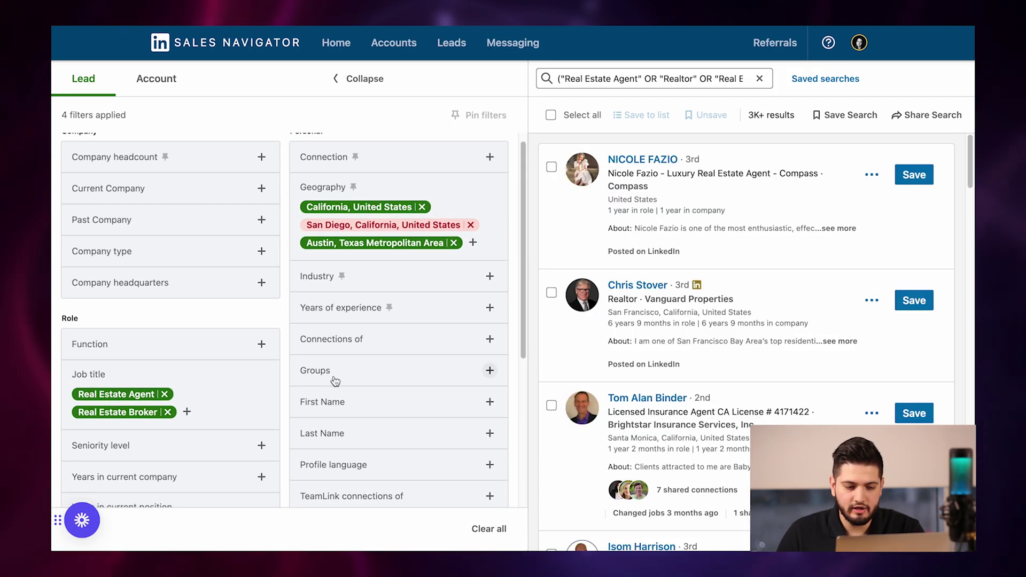
click(326, 372)
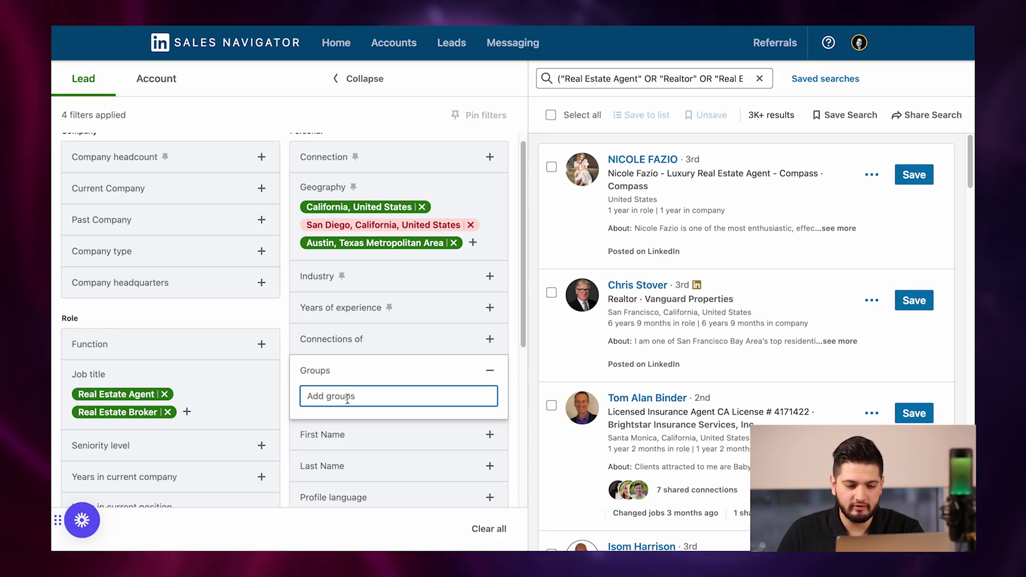
text(realtor)
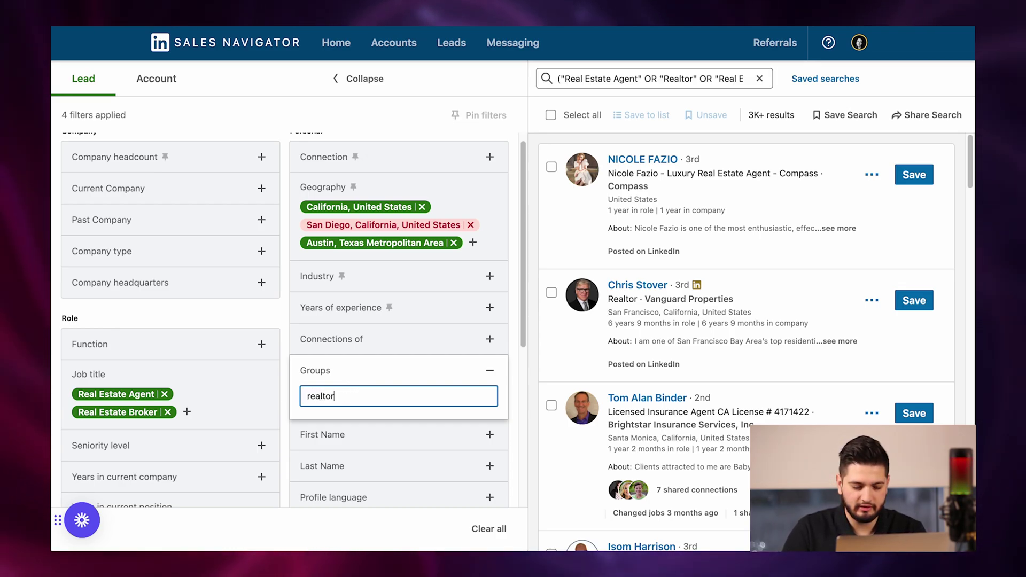
text(s)
click(387, 423)
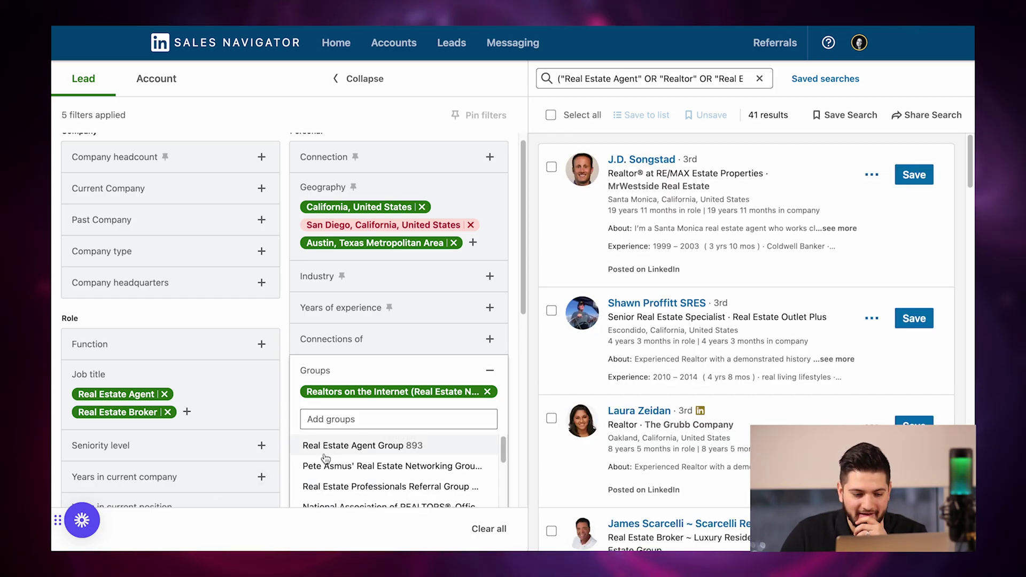
click(405, 447)
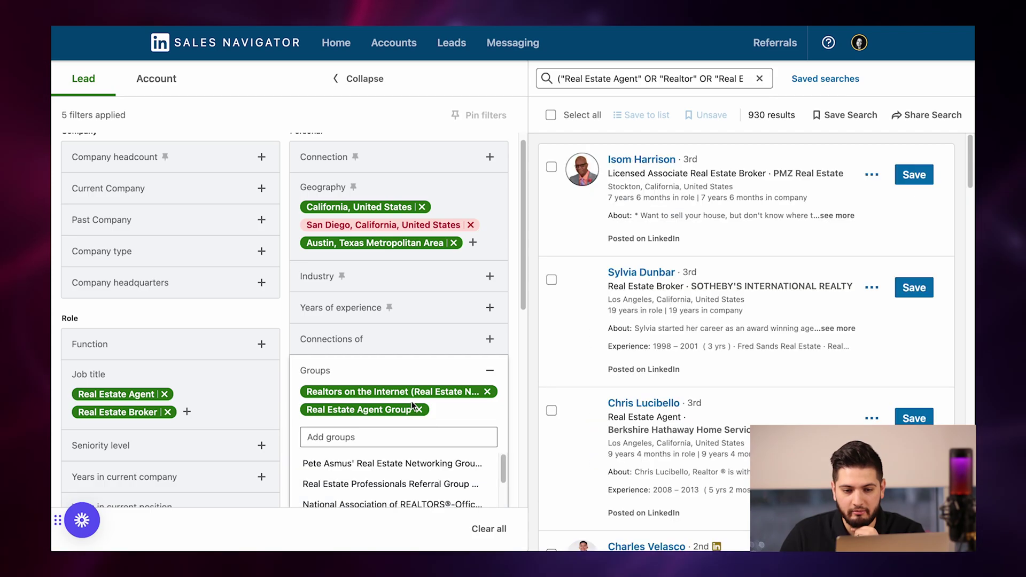
scroll(402, 342, down, 7)
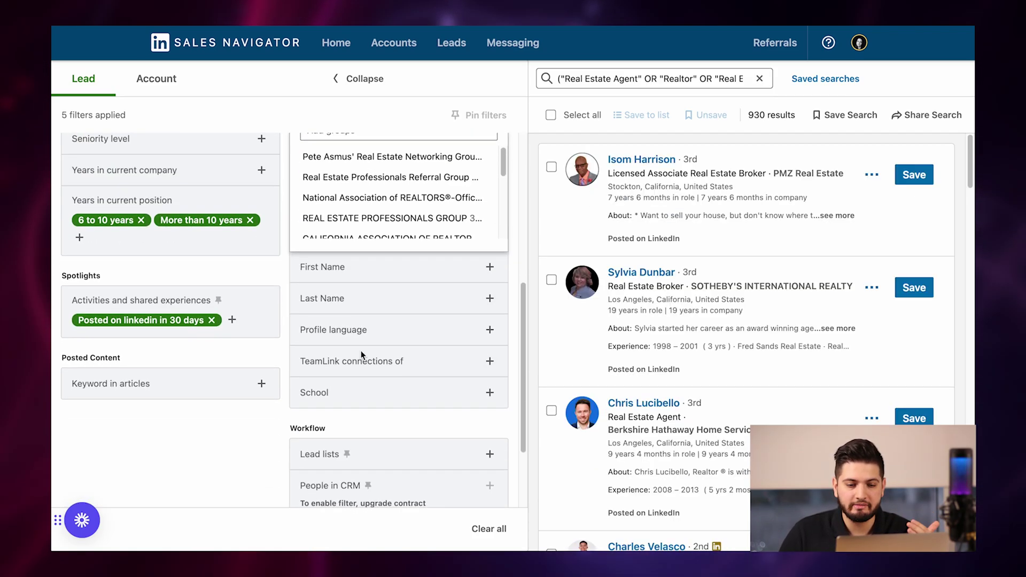
scroll(361, 351, up, 8)
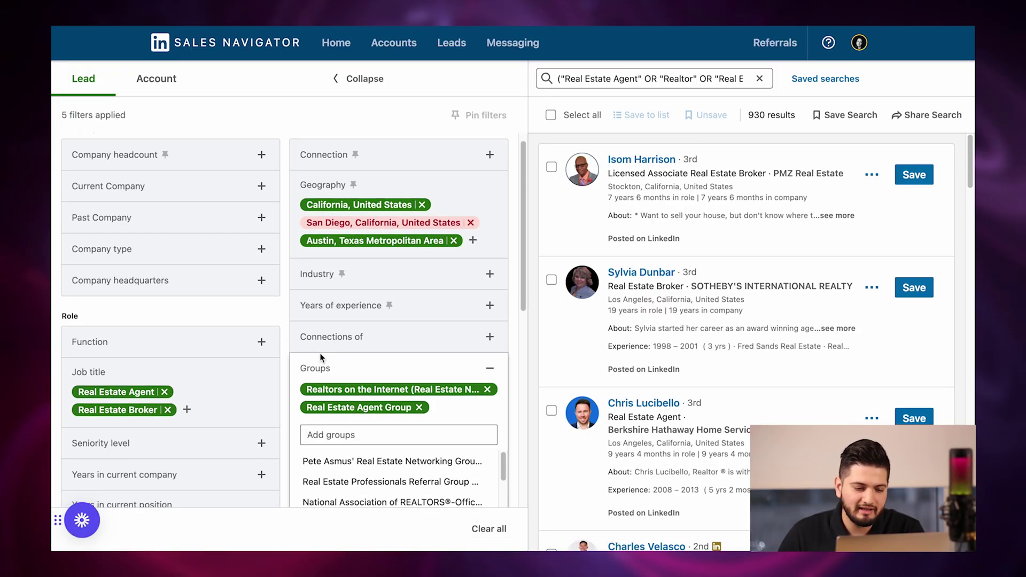
Switch to the Google Docs guide, read its "How to do a Group search?" section and return to the document's beginning
click(315, 378)
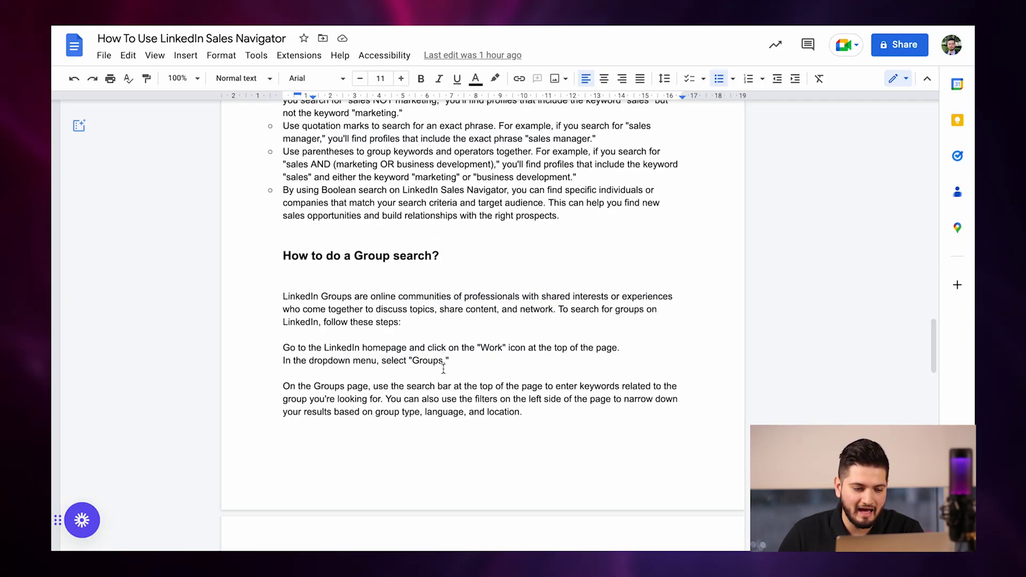
scroll(442, 371, down, 10)
scroll(439, 352, up, 10)
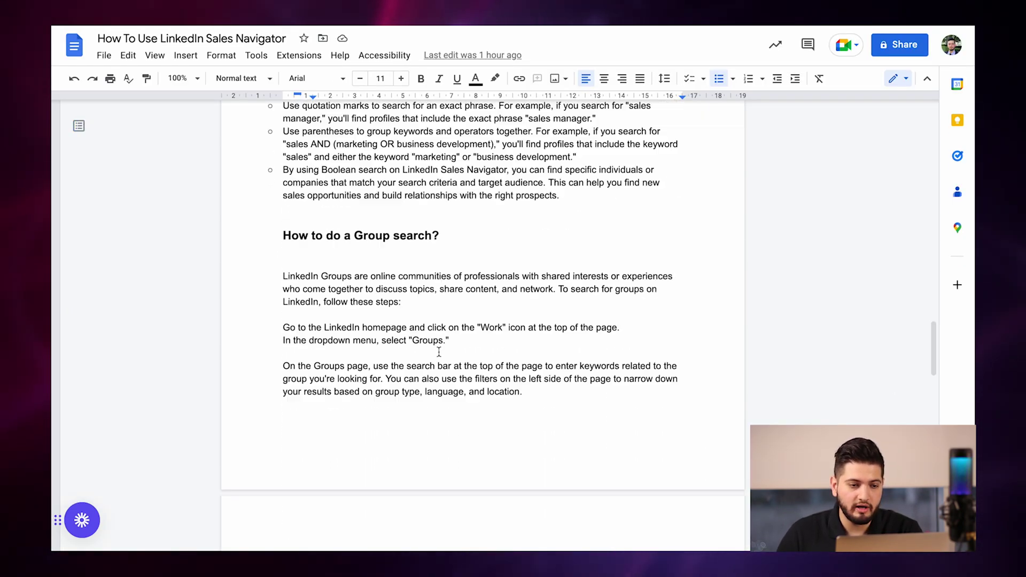
scroll(439, 352, up, 20)
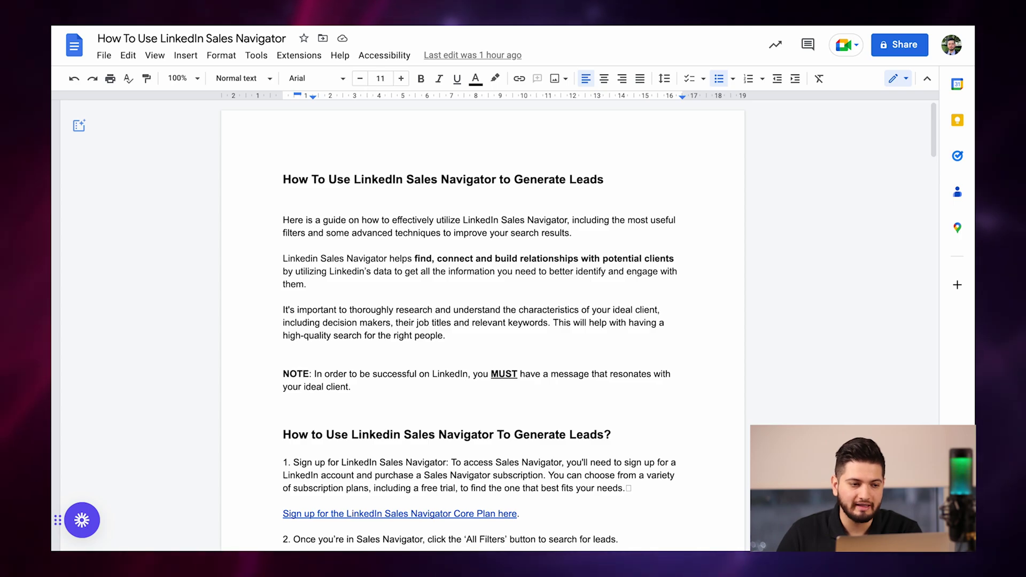